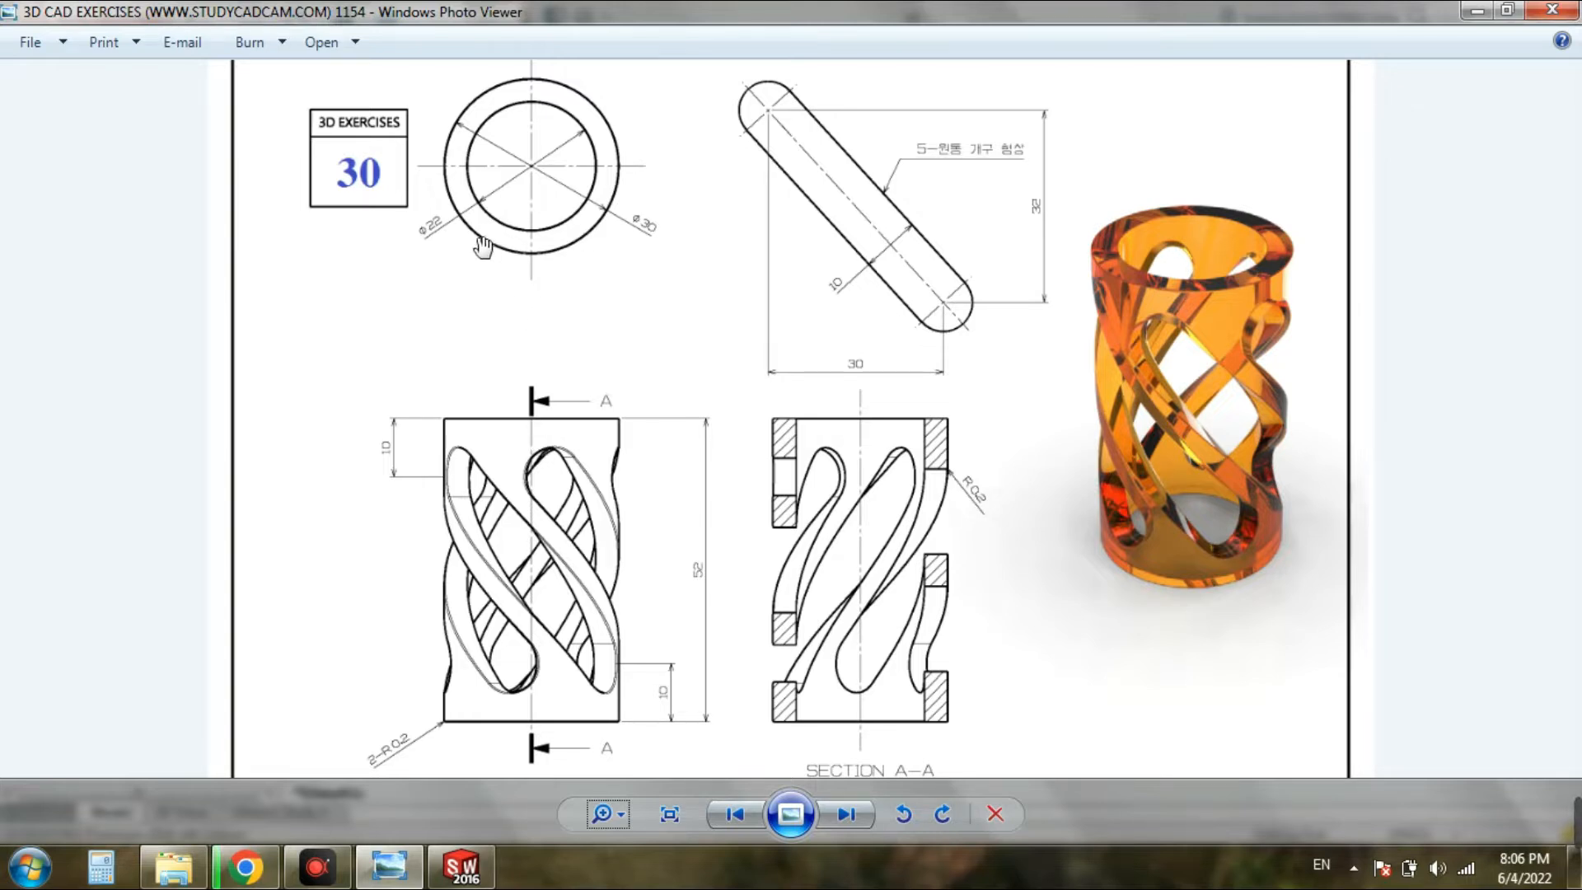
Step: Switch to SOLIDWORKS and start an extruded boss sketch on the Top Plane
{"action": "left_click", "coordinate": [462, 867]}
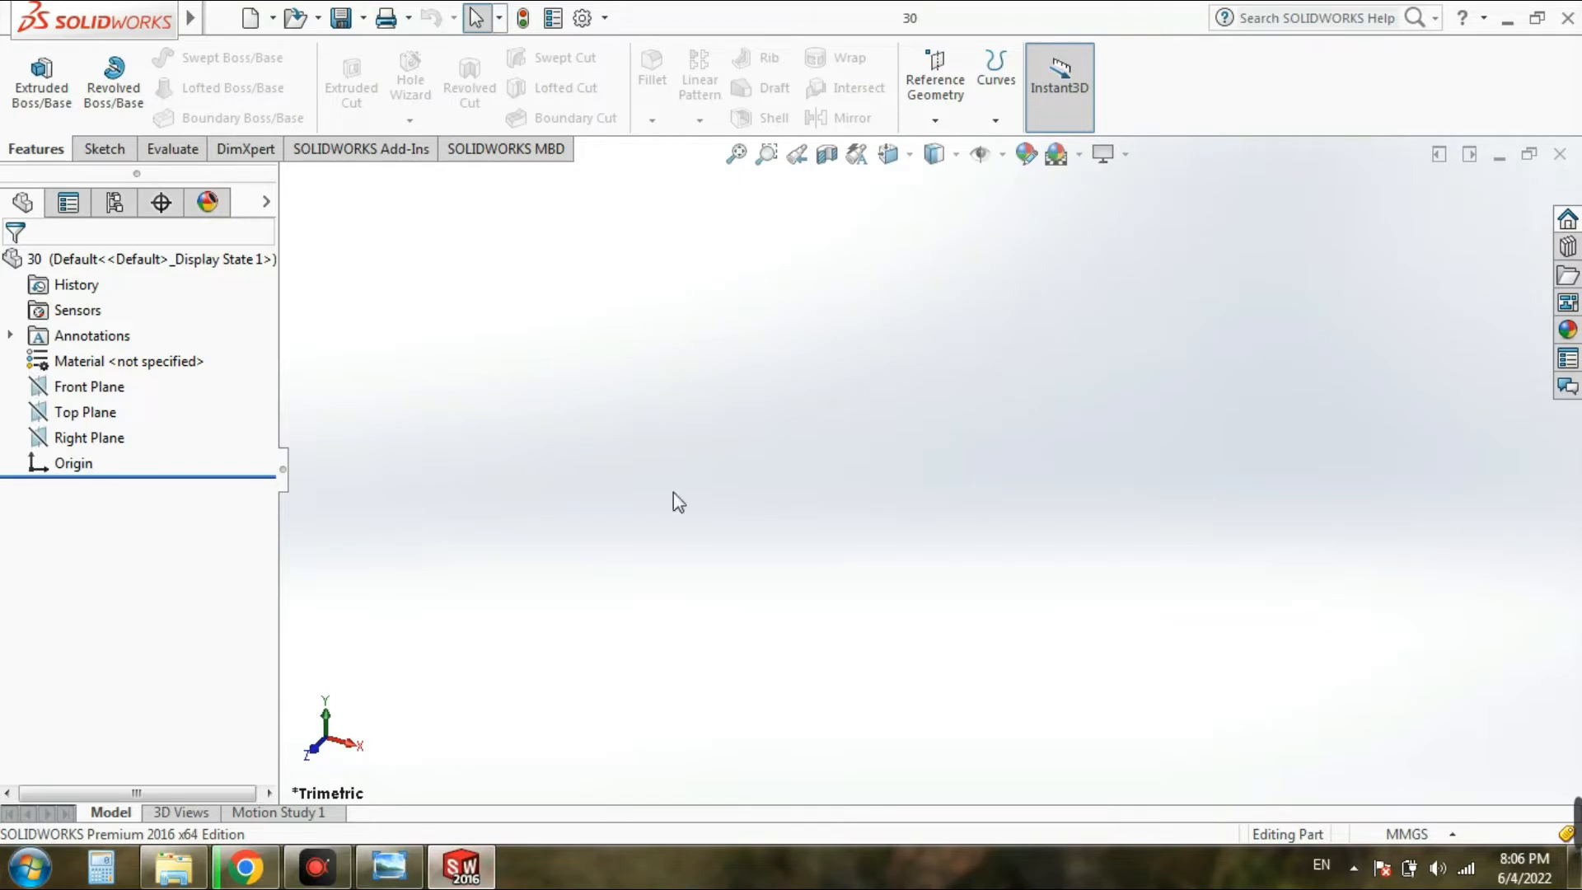
{"action": "left_click", "coordinate": [62, 117]}
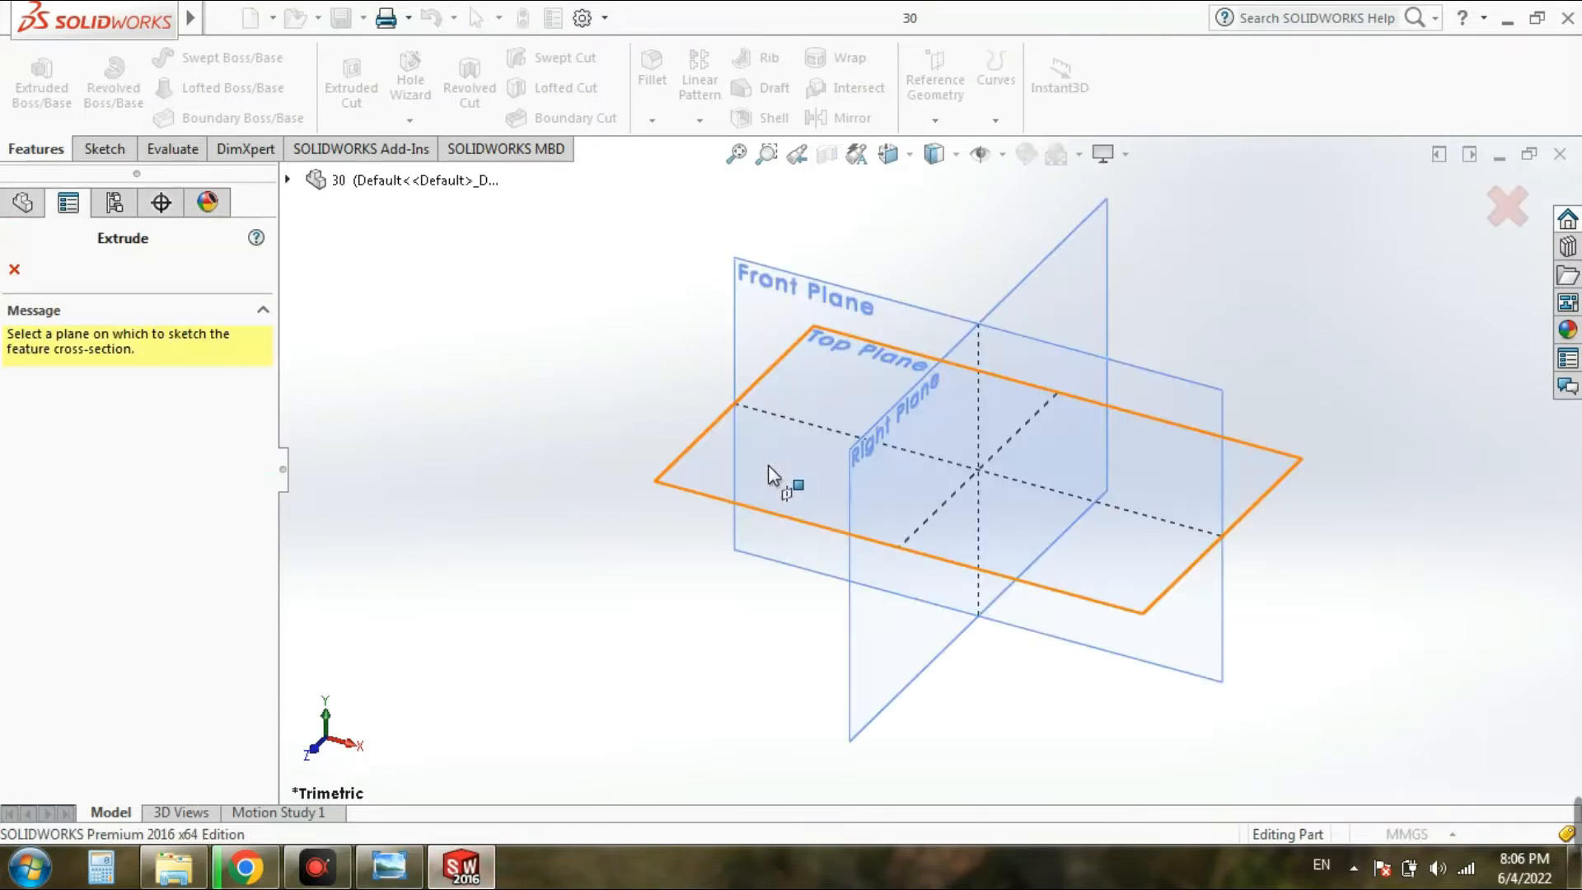
{"action": "left_click", "coordinate": [790, 472]}
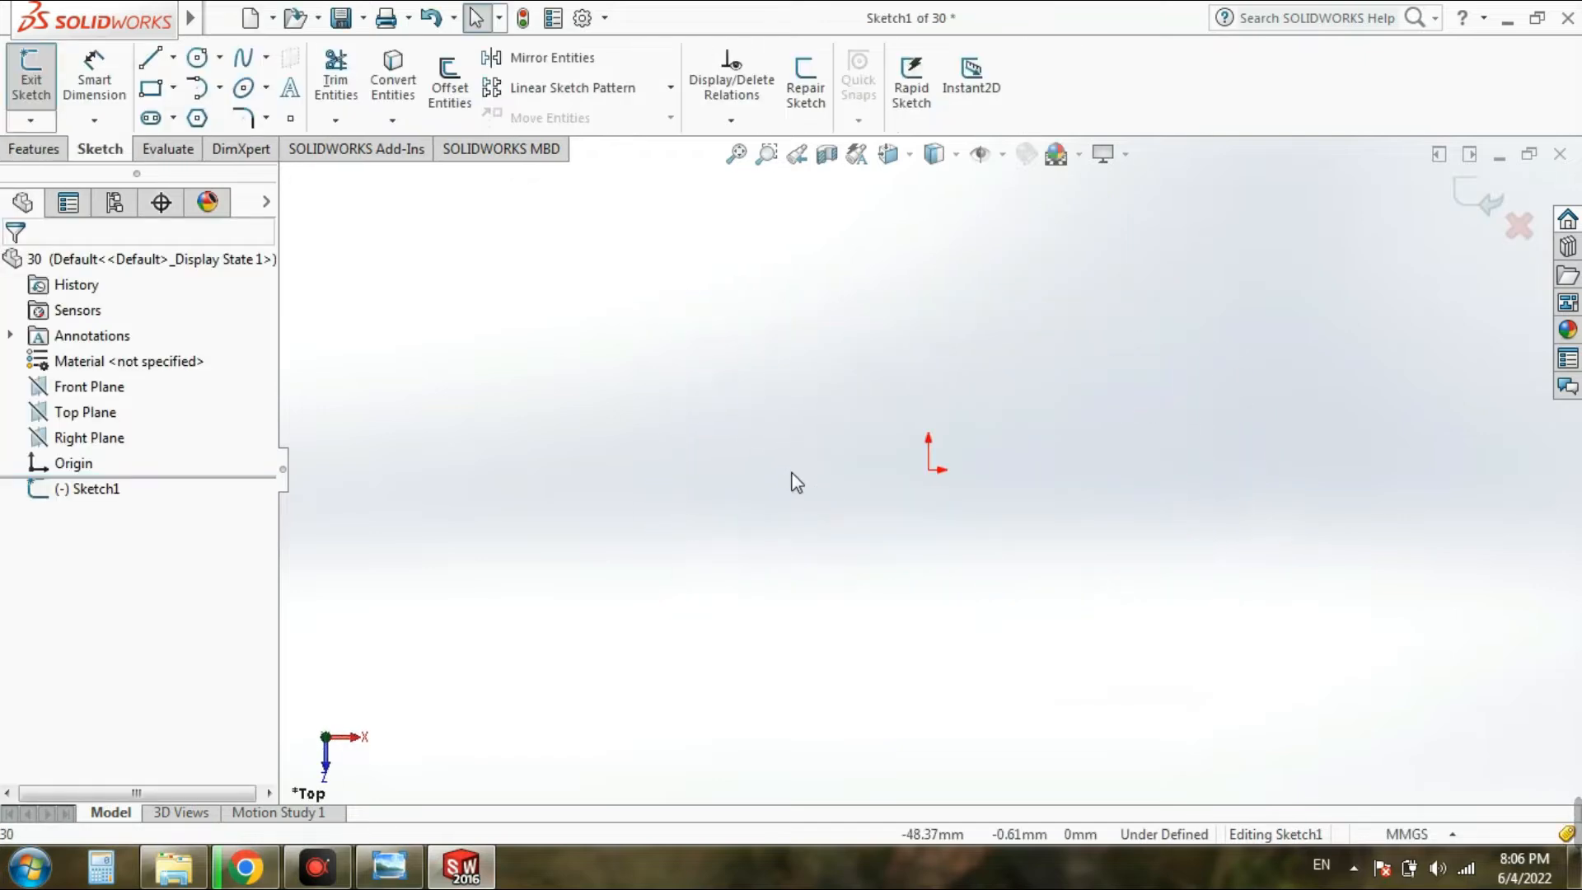
Step: Draw two concentric circles centred above the origin, the outer passing through the origin at about 53.5 mm radius and the inner about 27 mm
{"action": "left_click", "coordinate": [198, 60]}
{"action": "left_click", "coordinate": [927, 319]}
{"action": "left_click", "coordinate": [929, 470]}
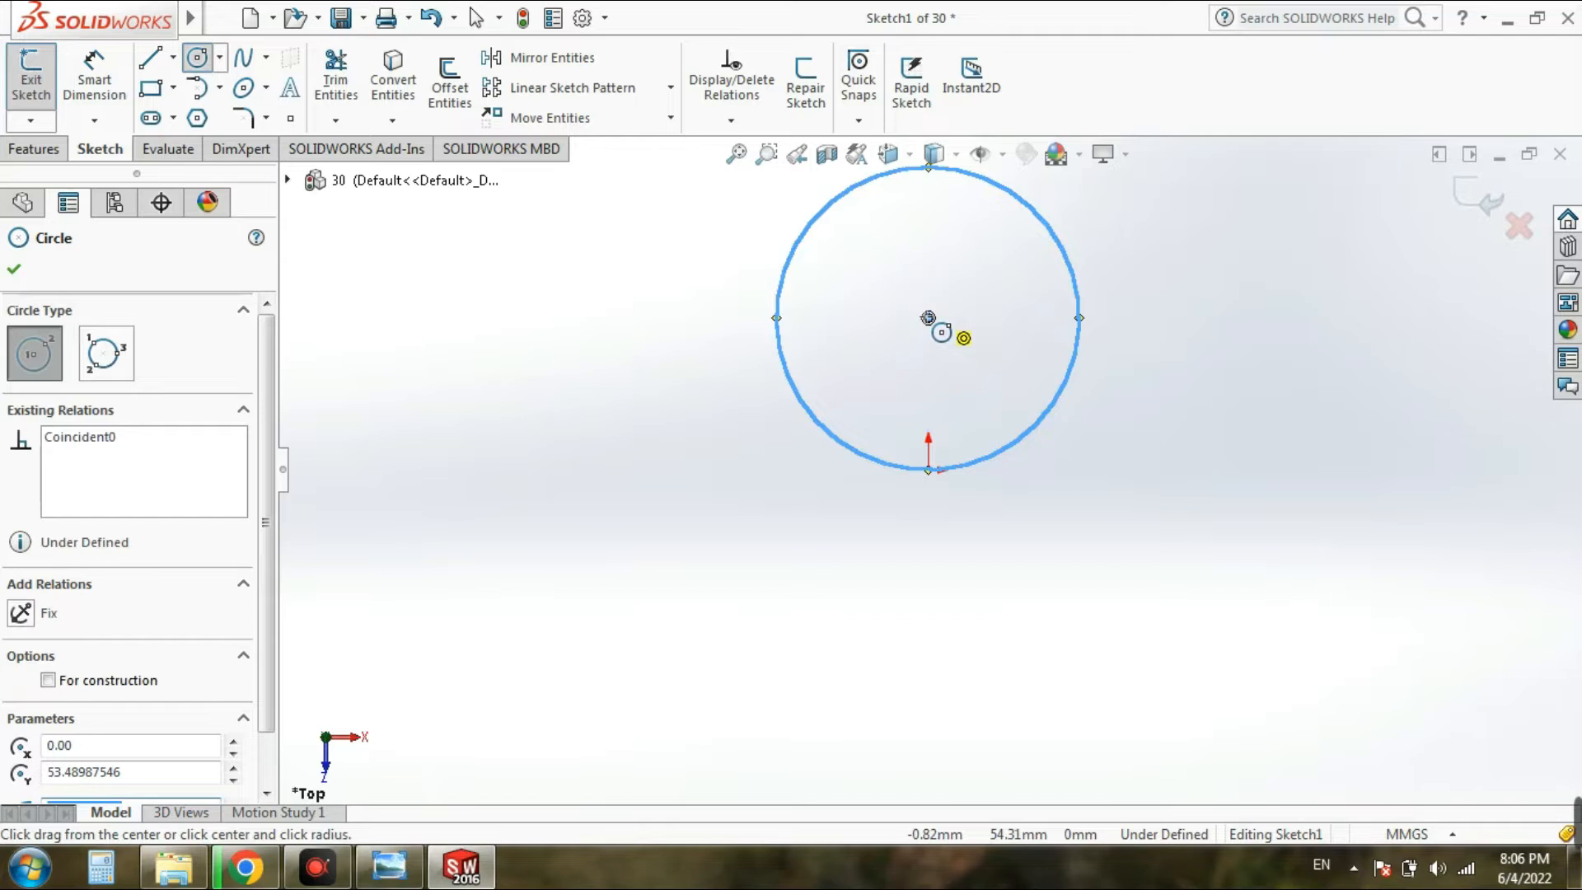
{"action": "left_click", "coordinate": [929, 318]}
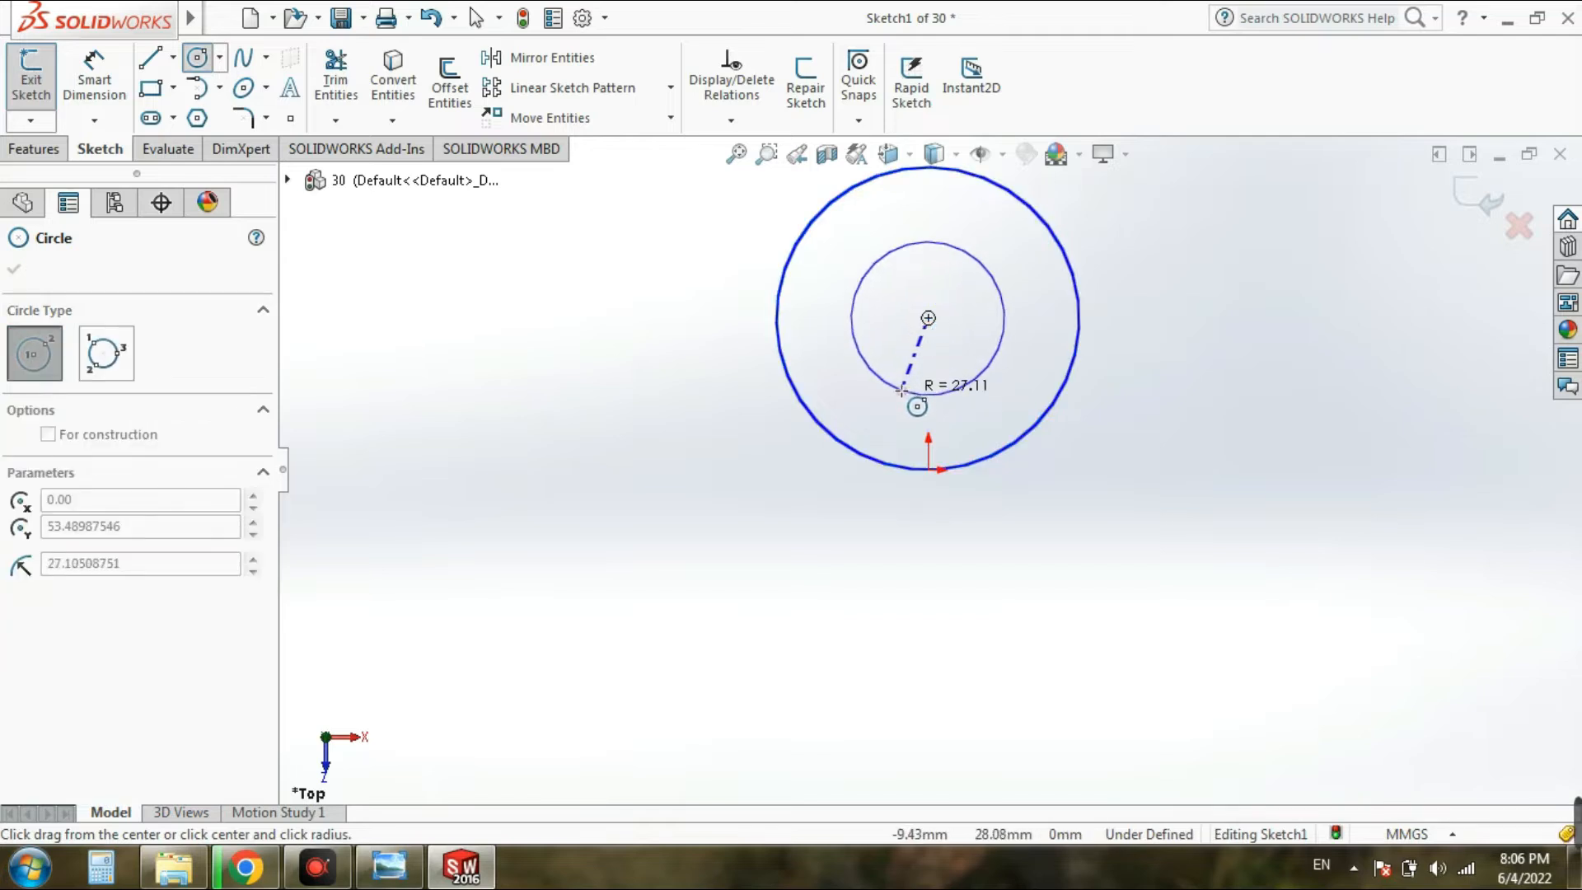
{"action": "left_click", "coordinate": [902, 388]}
Step: Check the ring diameters in the reference drawing and dimension the outer circle to a 30 mm diameter
{"action": "key", "text": "d"}
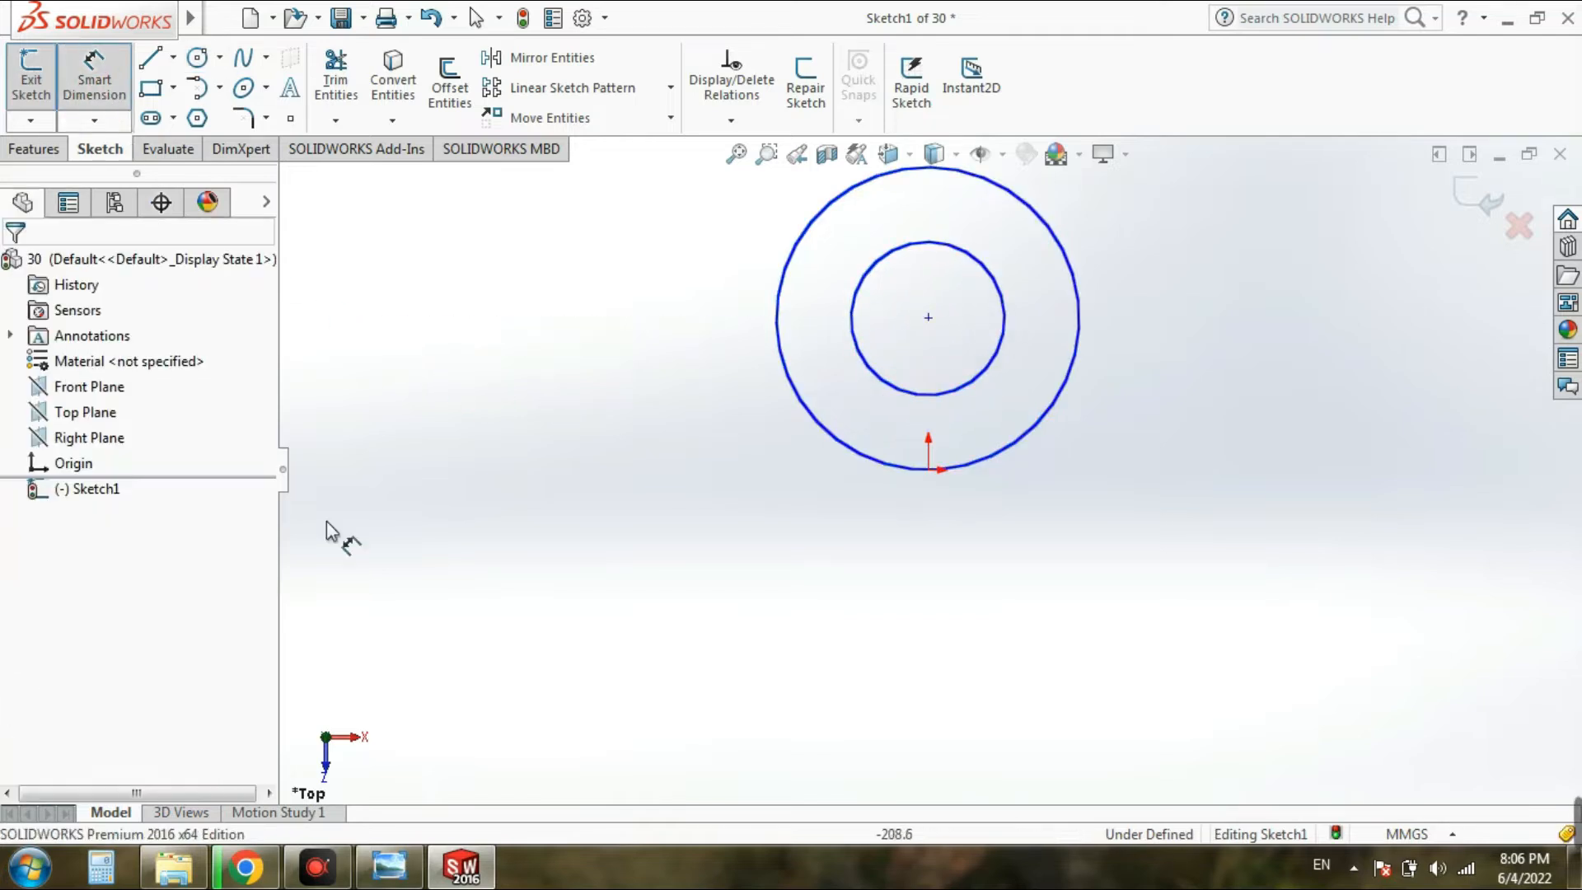
{"action": "left_click", "coordinate": [417, 873]}
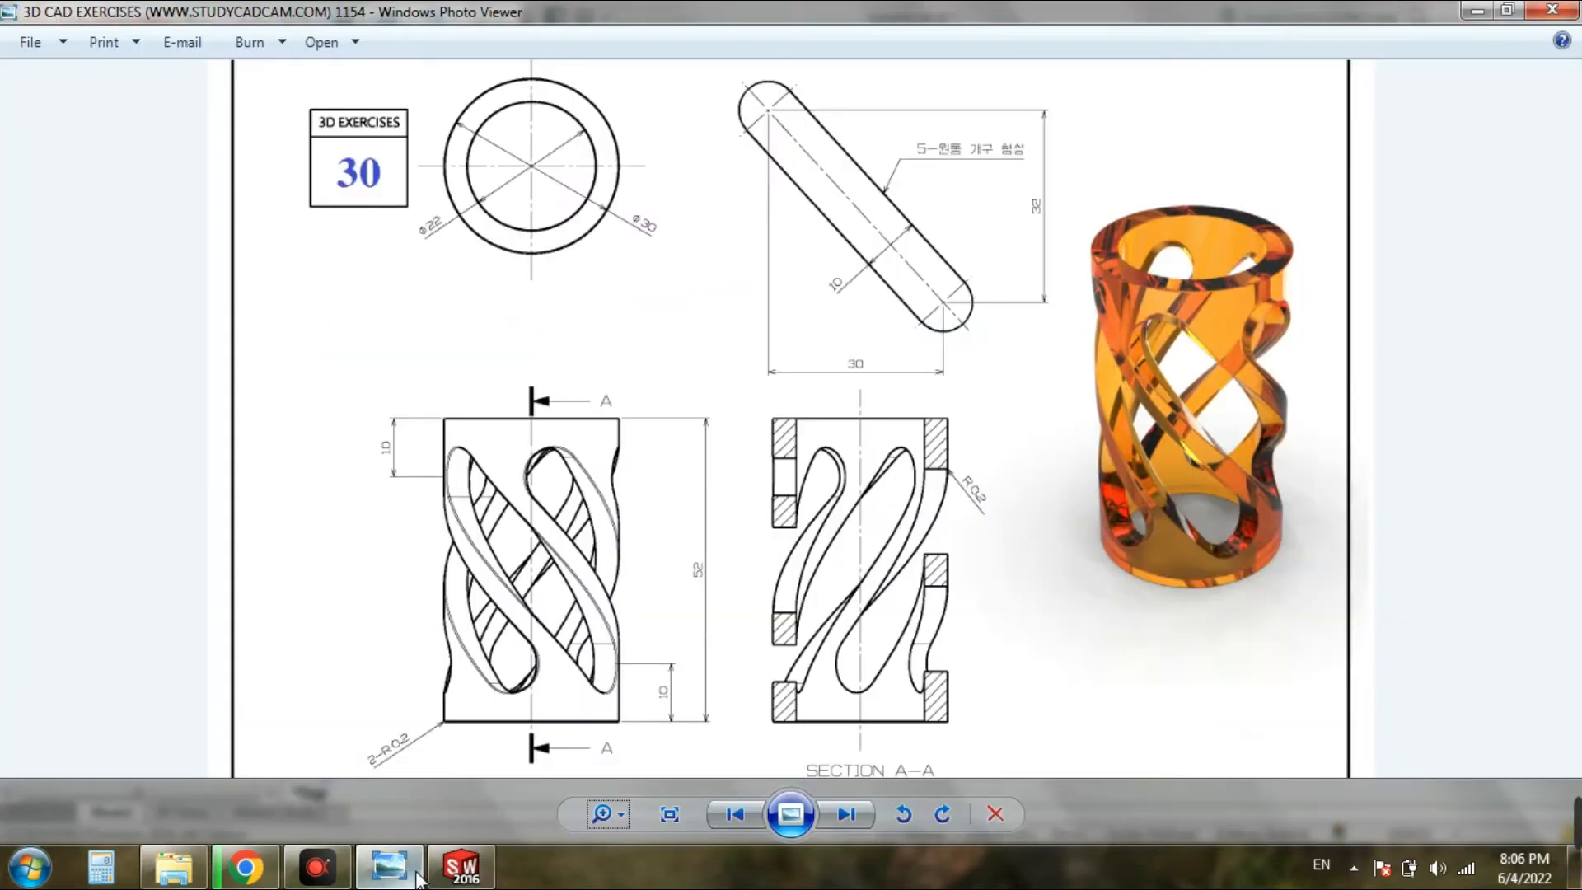
{"action": "left_click", "coordinate": [417, 873]}
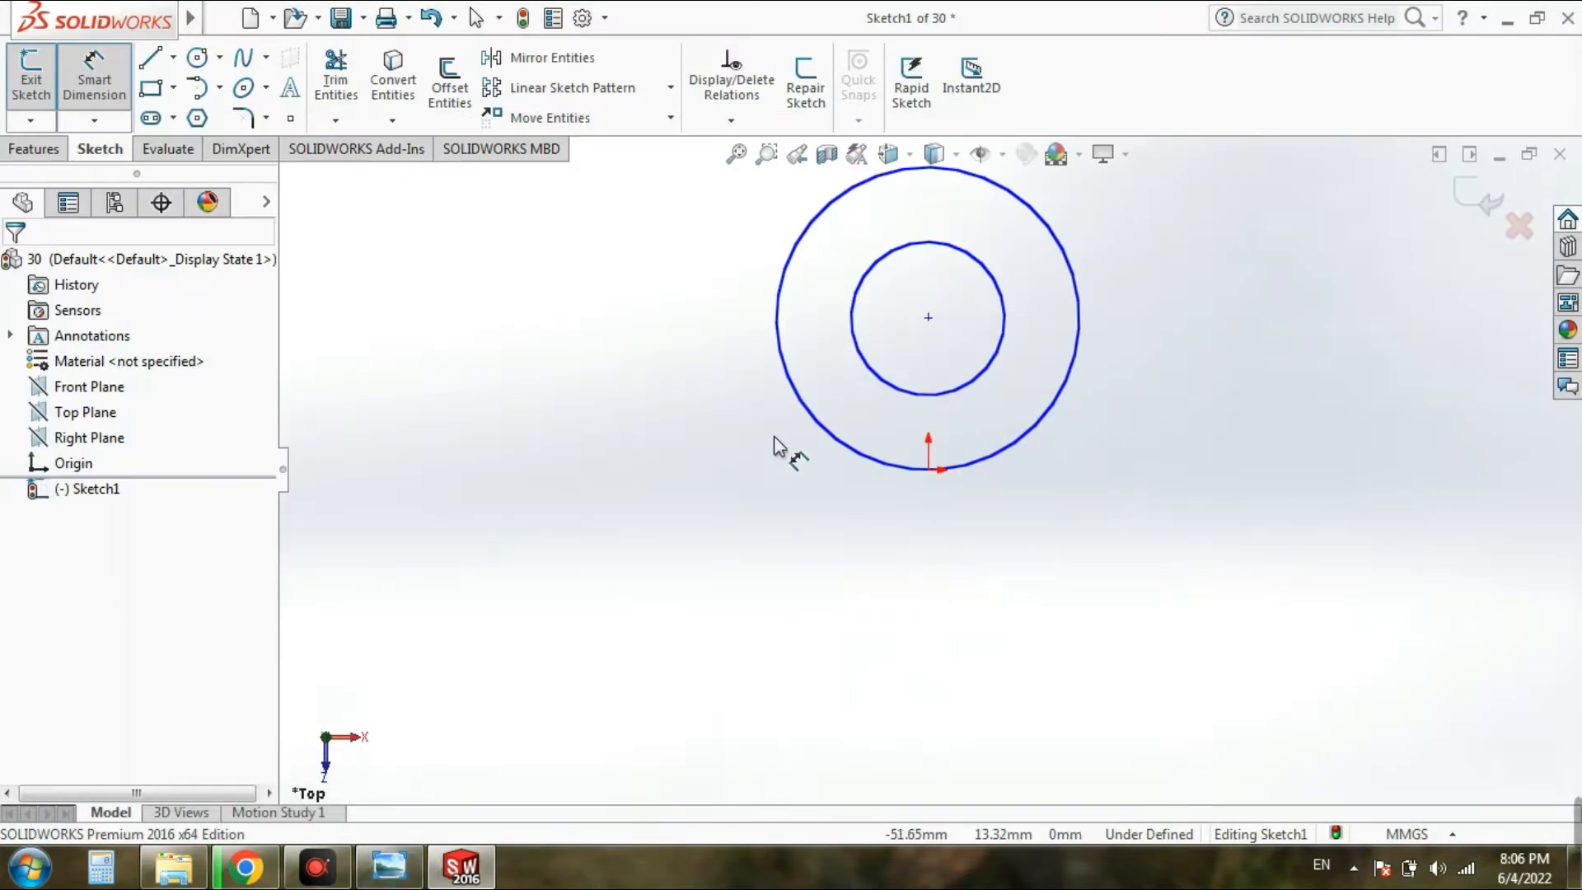
{"action": "left_click", "coordinate": [835, 437]}
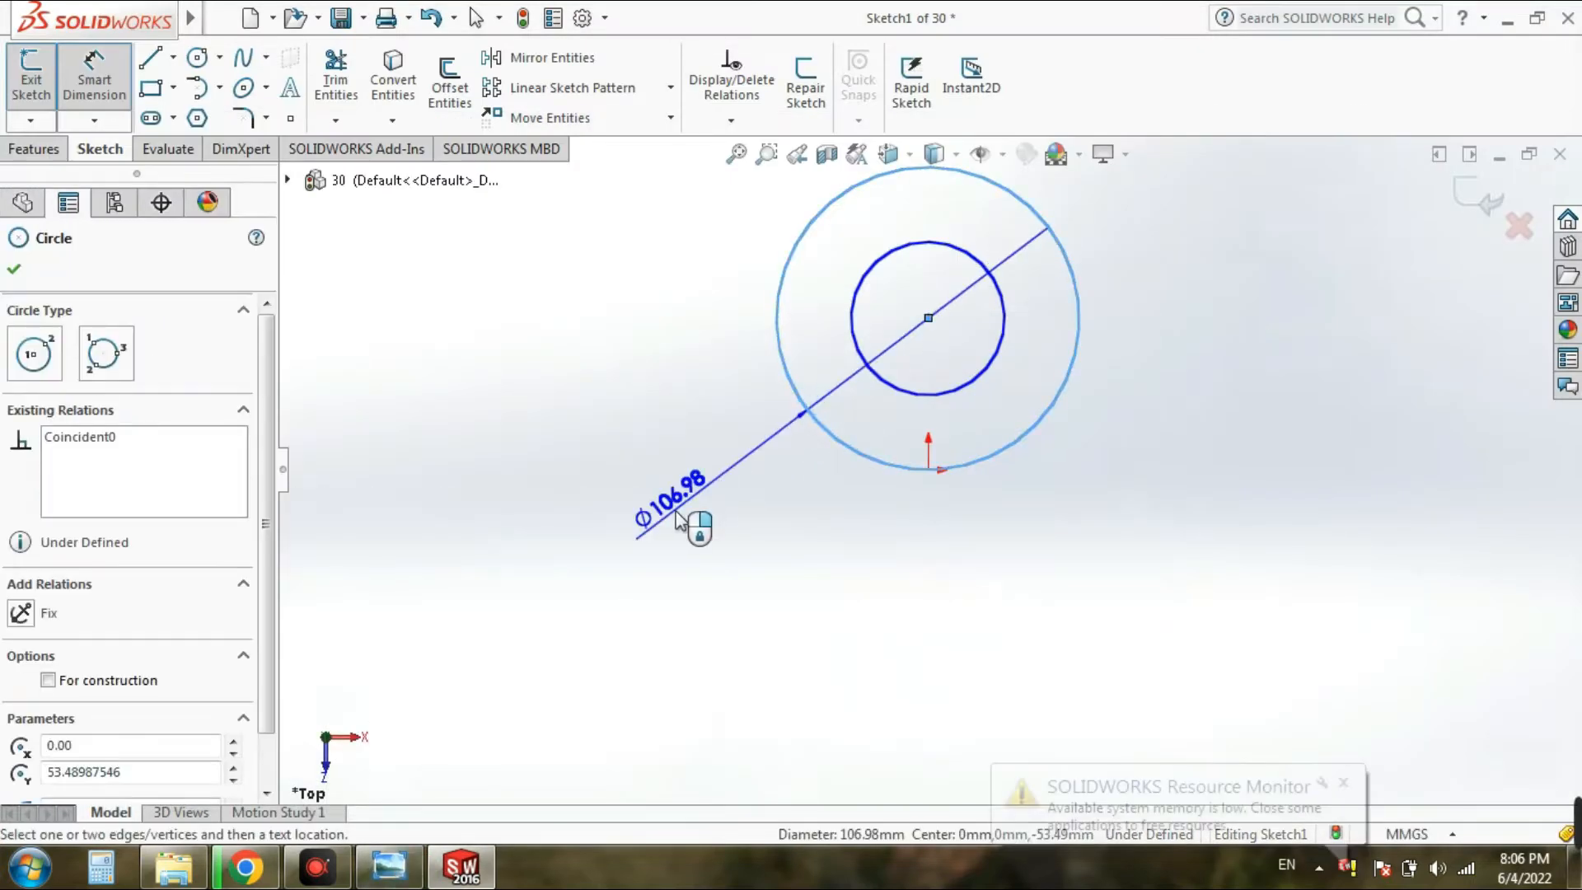
{"action": "left_click", "coordinate": [694, 526]}
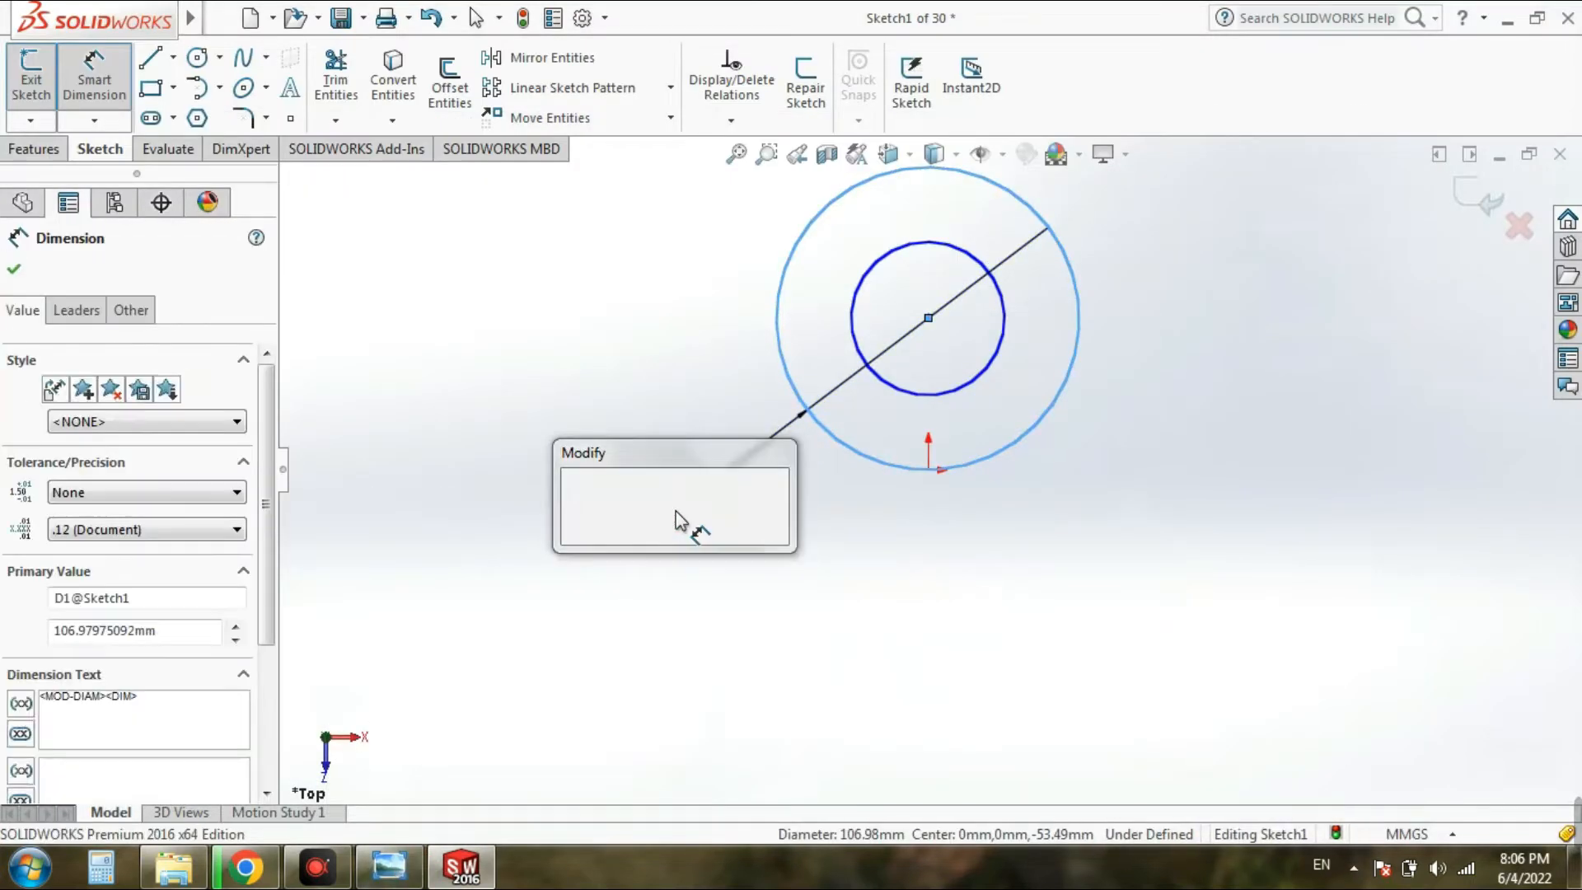
{"action": "type", "text": "30"}
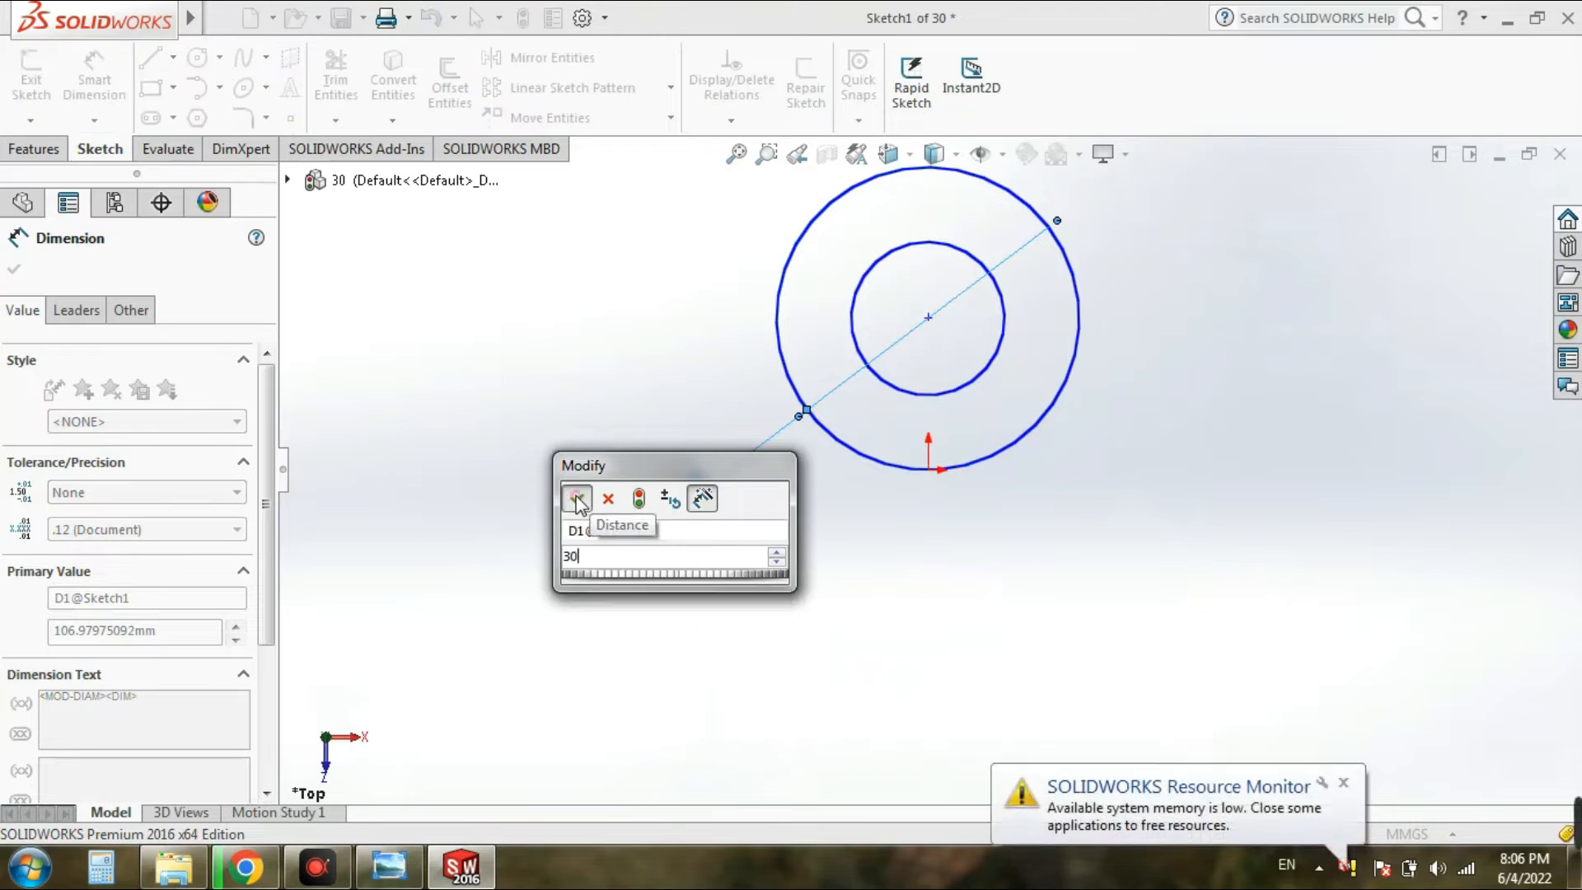
{"action": "left_click", "coordinate": [576, 499]}
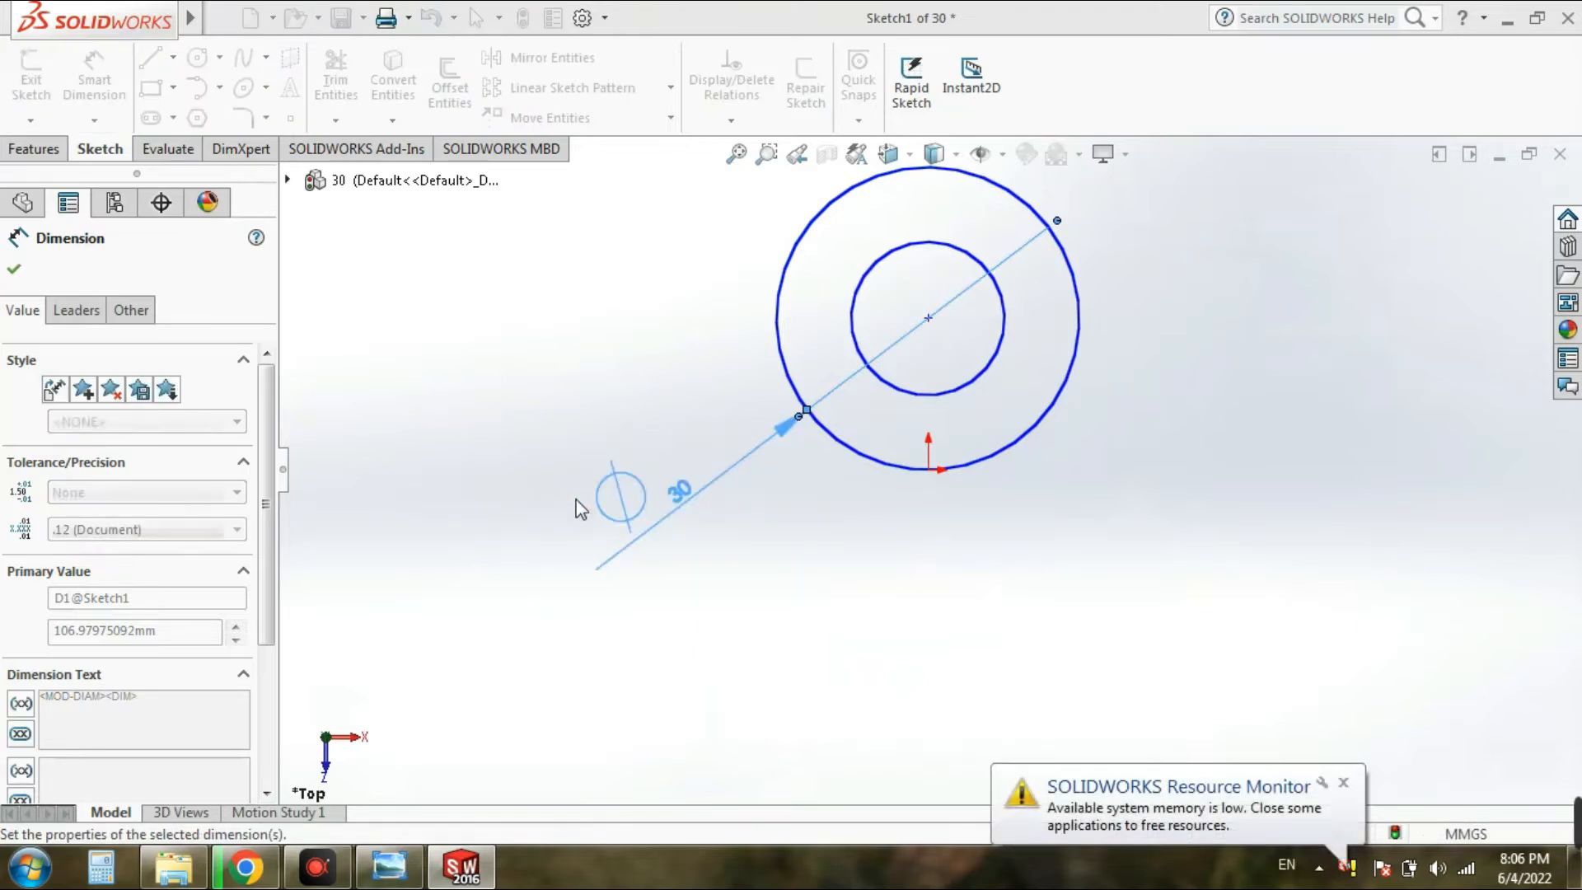
Step: Dimension the inner circle to a 22 mm diameter and finish dimensioning
{"action": "left_click", "coordinate": [882, 379]}
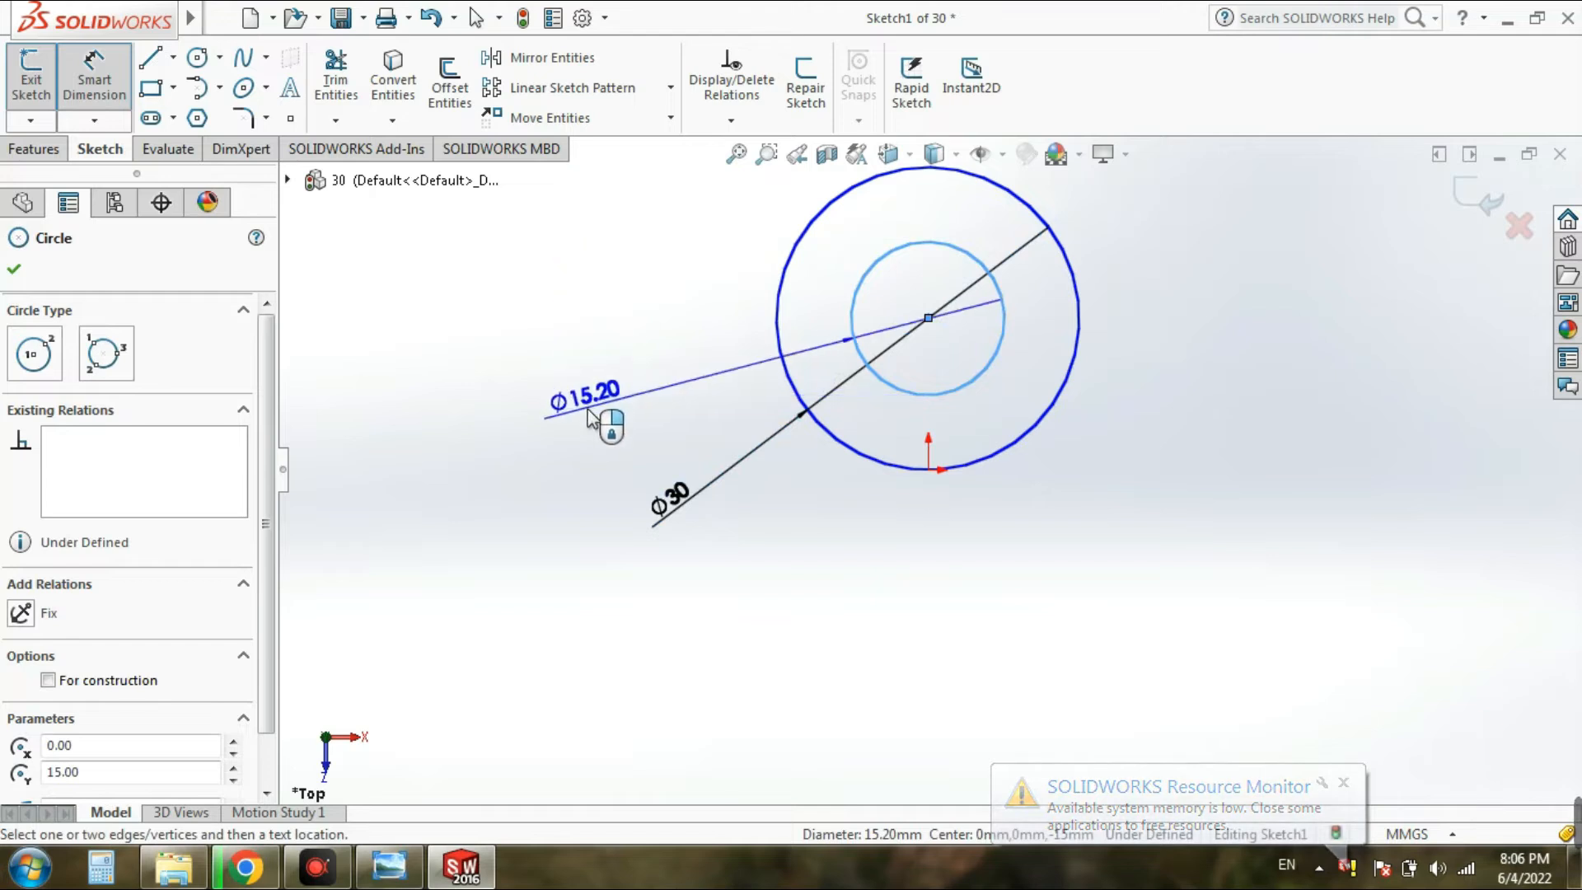
{"action": "left_click", "coordinate": [590, 419]}
{"action": "type", "text": "22"}
{"action": "left_click", "coordinate": [524, 416]}
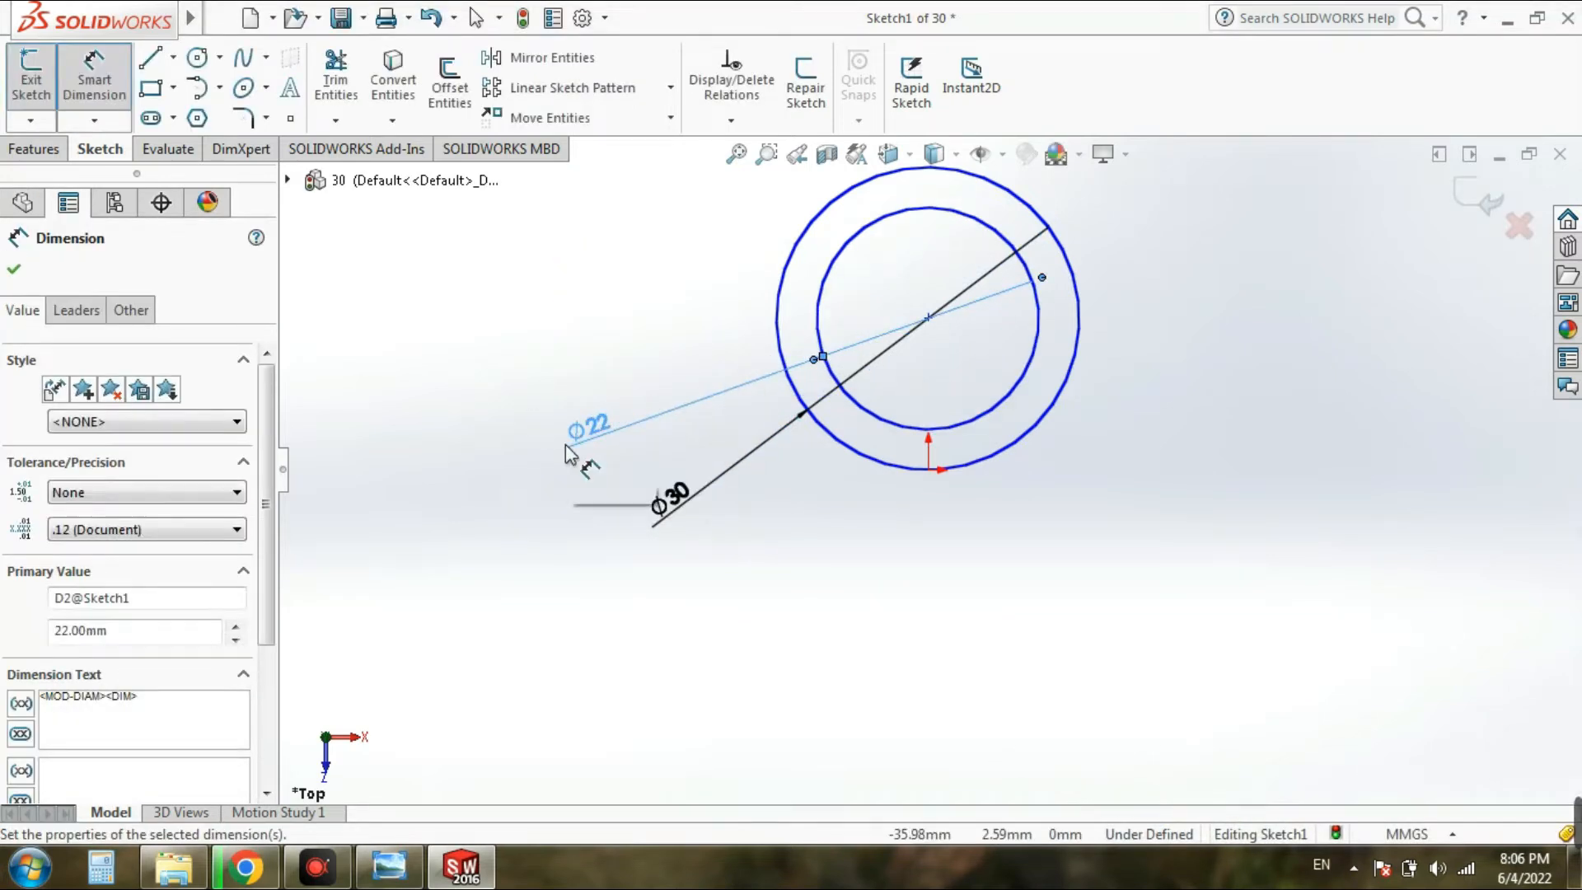
{"action": "left_click", "coordinate": [14, 270]}
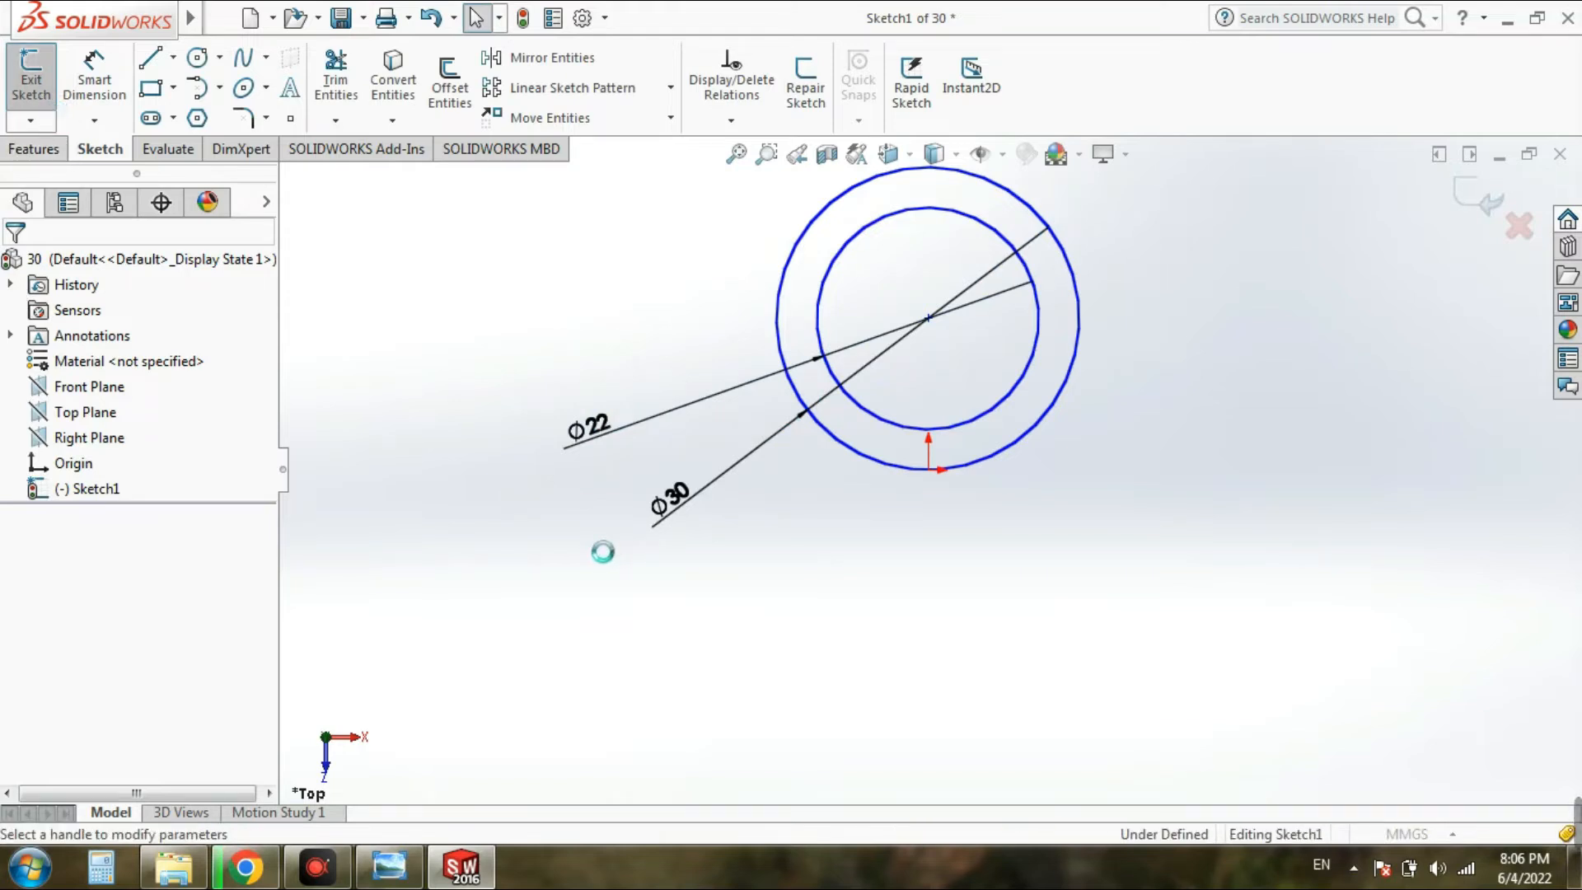
Step: Check the tube height in the reference drawing and extrude the ring profile blind to a depth of 52 mm
{"action": "left_click", "coordinate": [412, 863]}
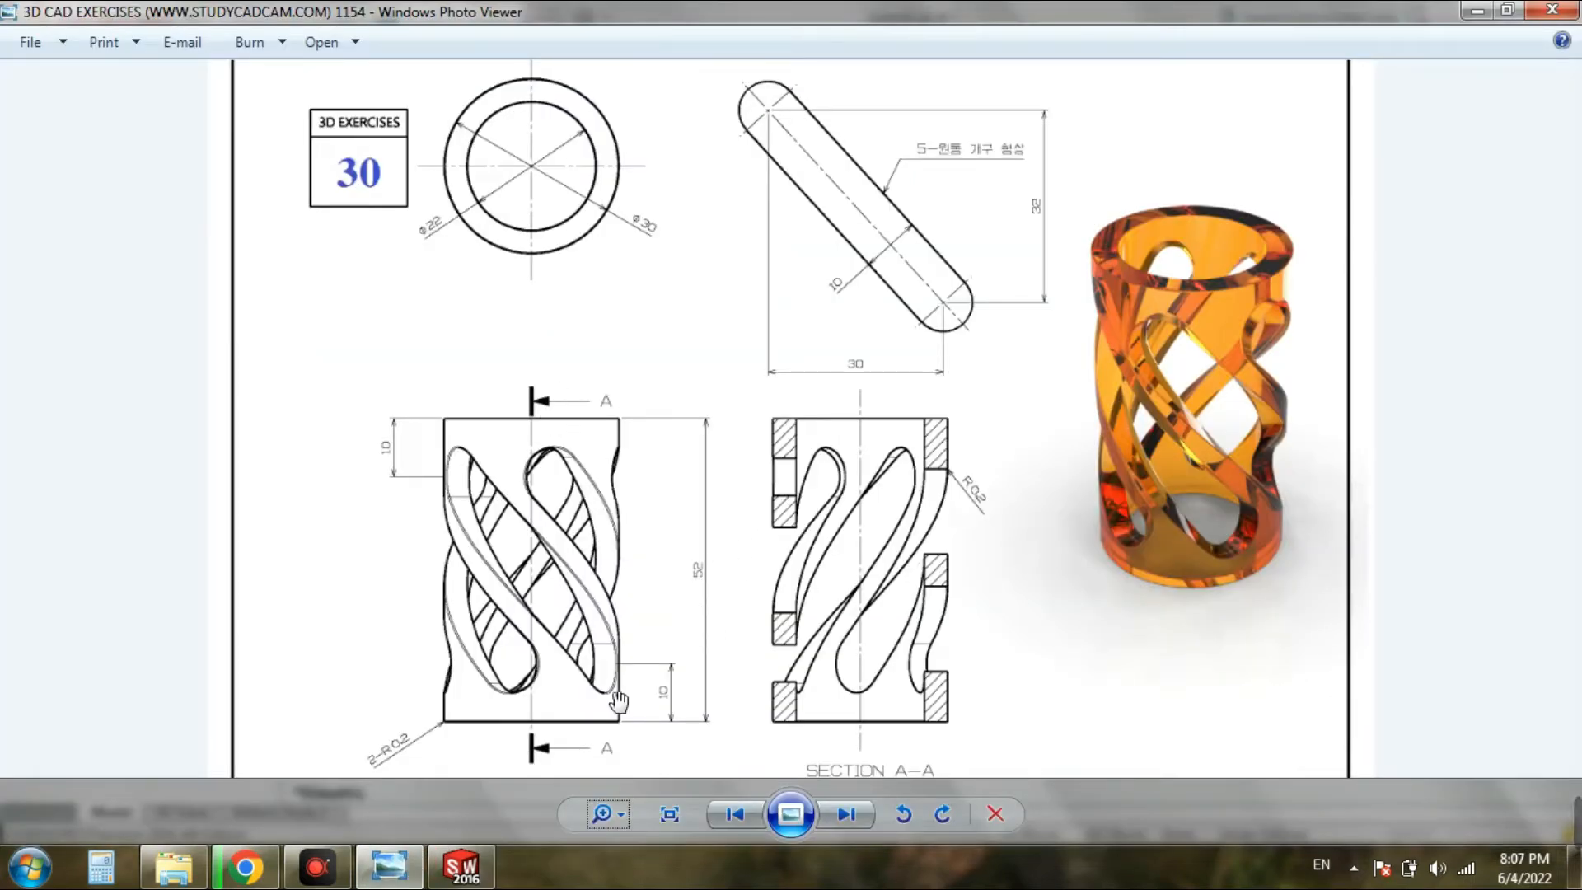
{"action": "mouse_move", "coordinate": [388, 879]}
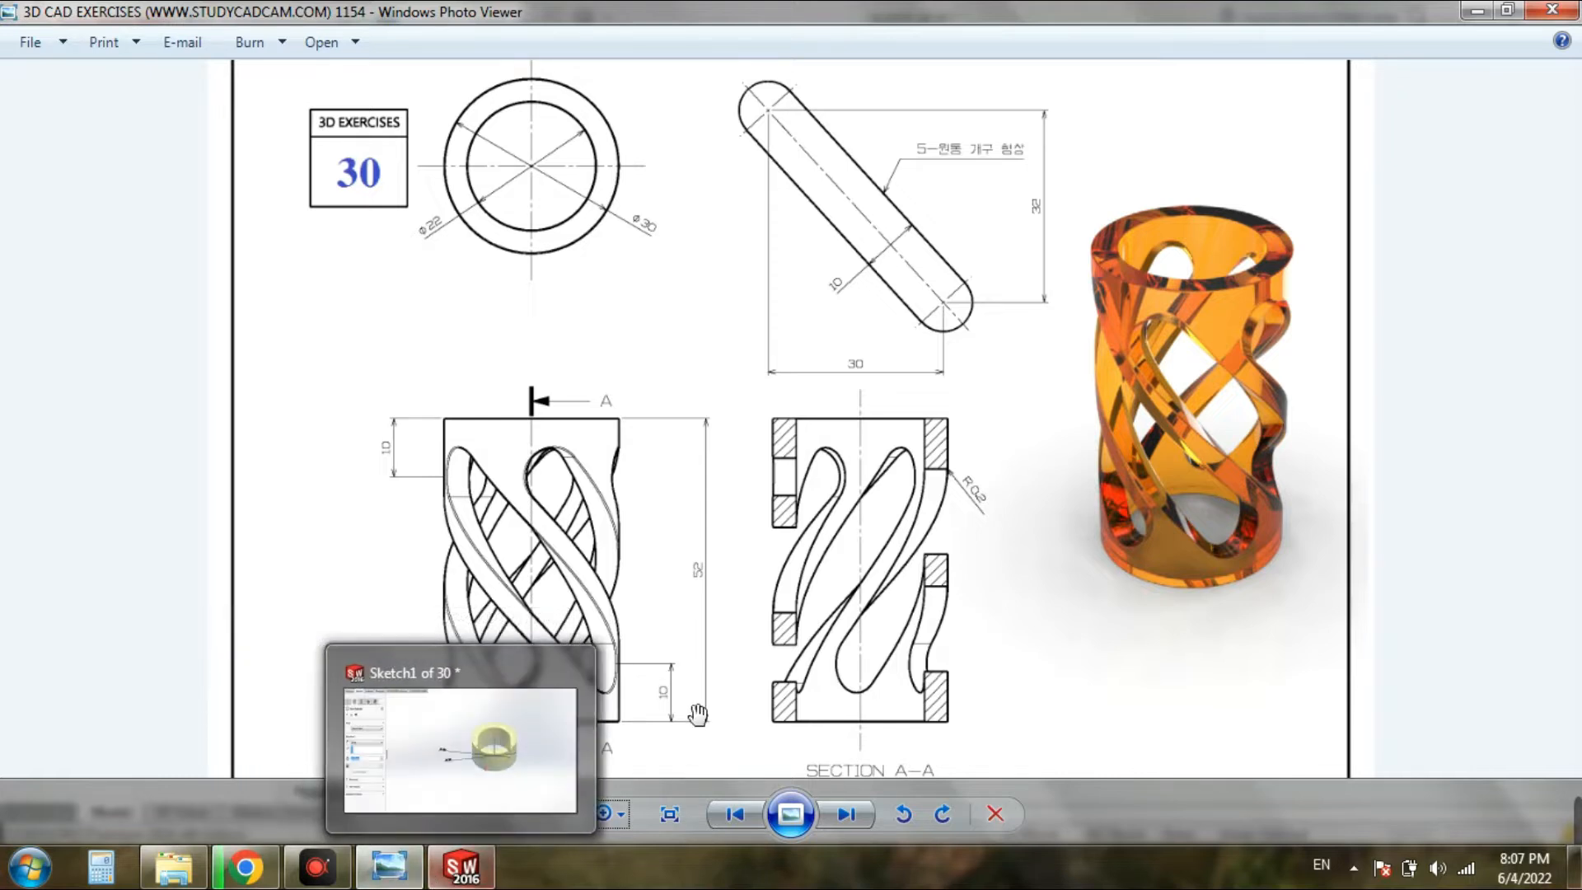
{"action": "left_click", "coordinate": [464, 868]}
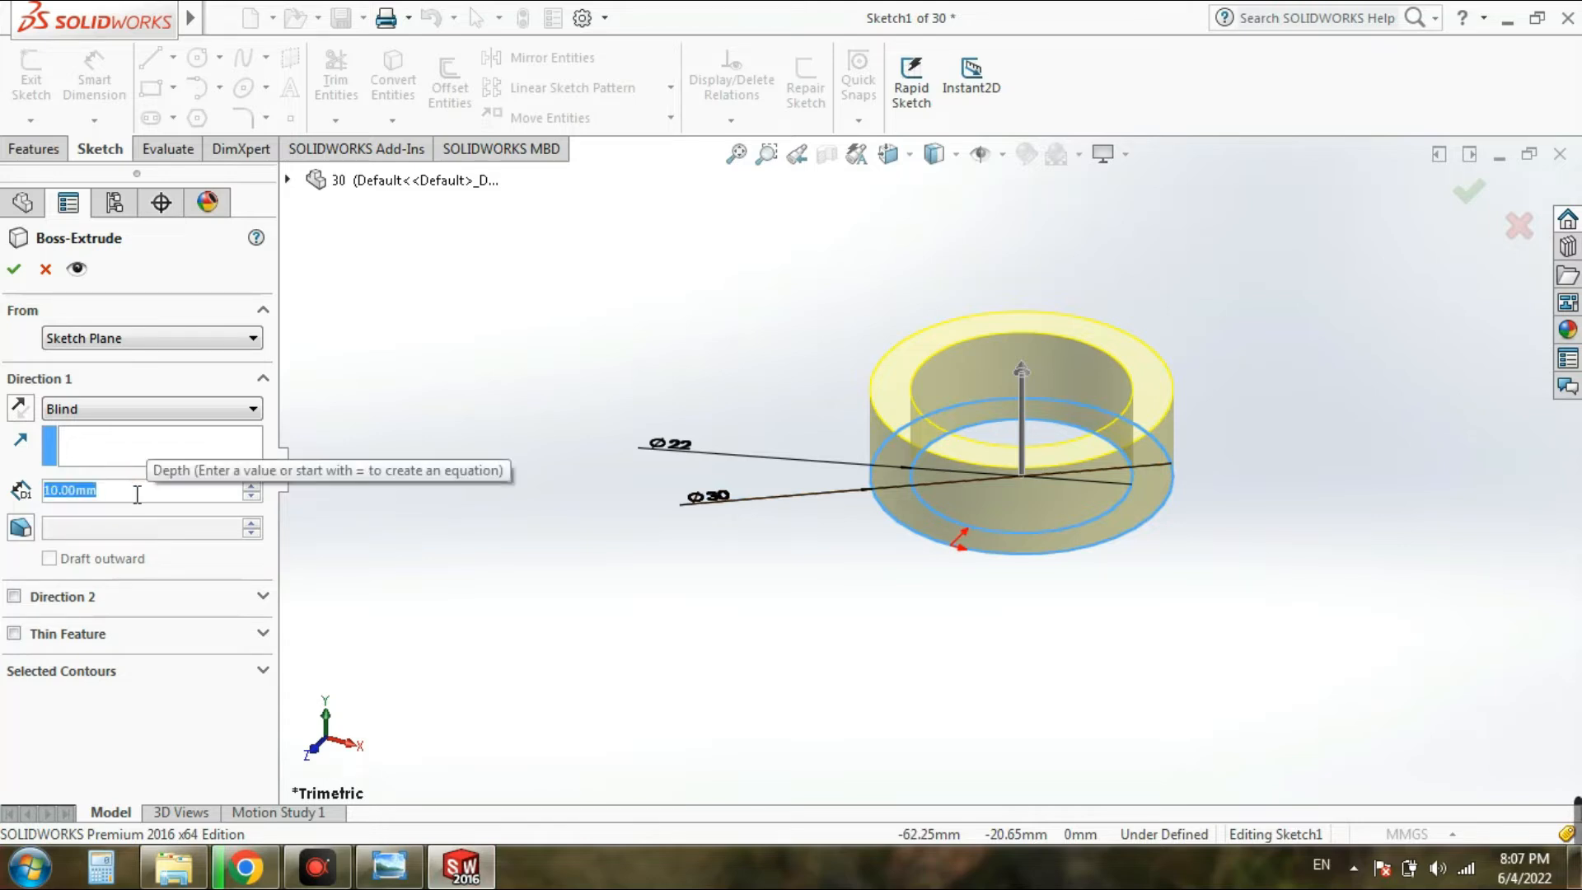
{"action": "type", "text": "5"}
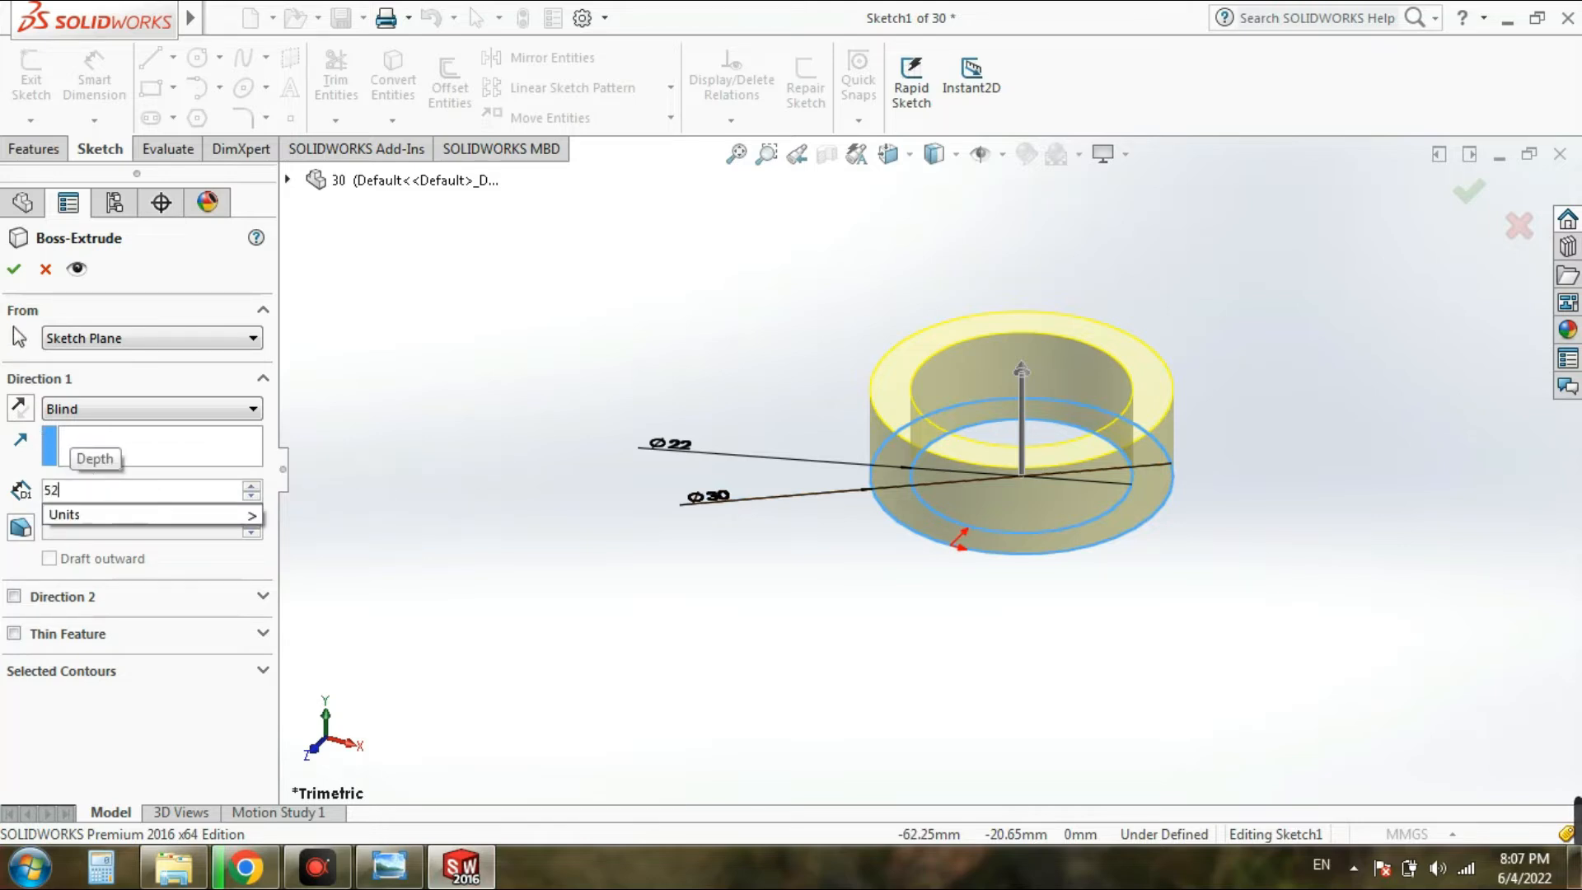
{"action": "type", "text": "2"}
{"action": "key", "text": "Return"}
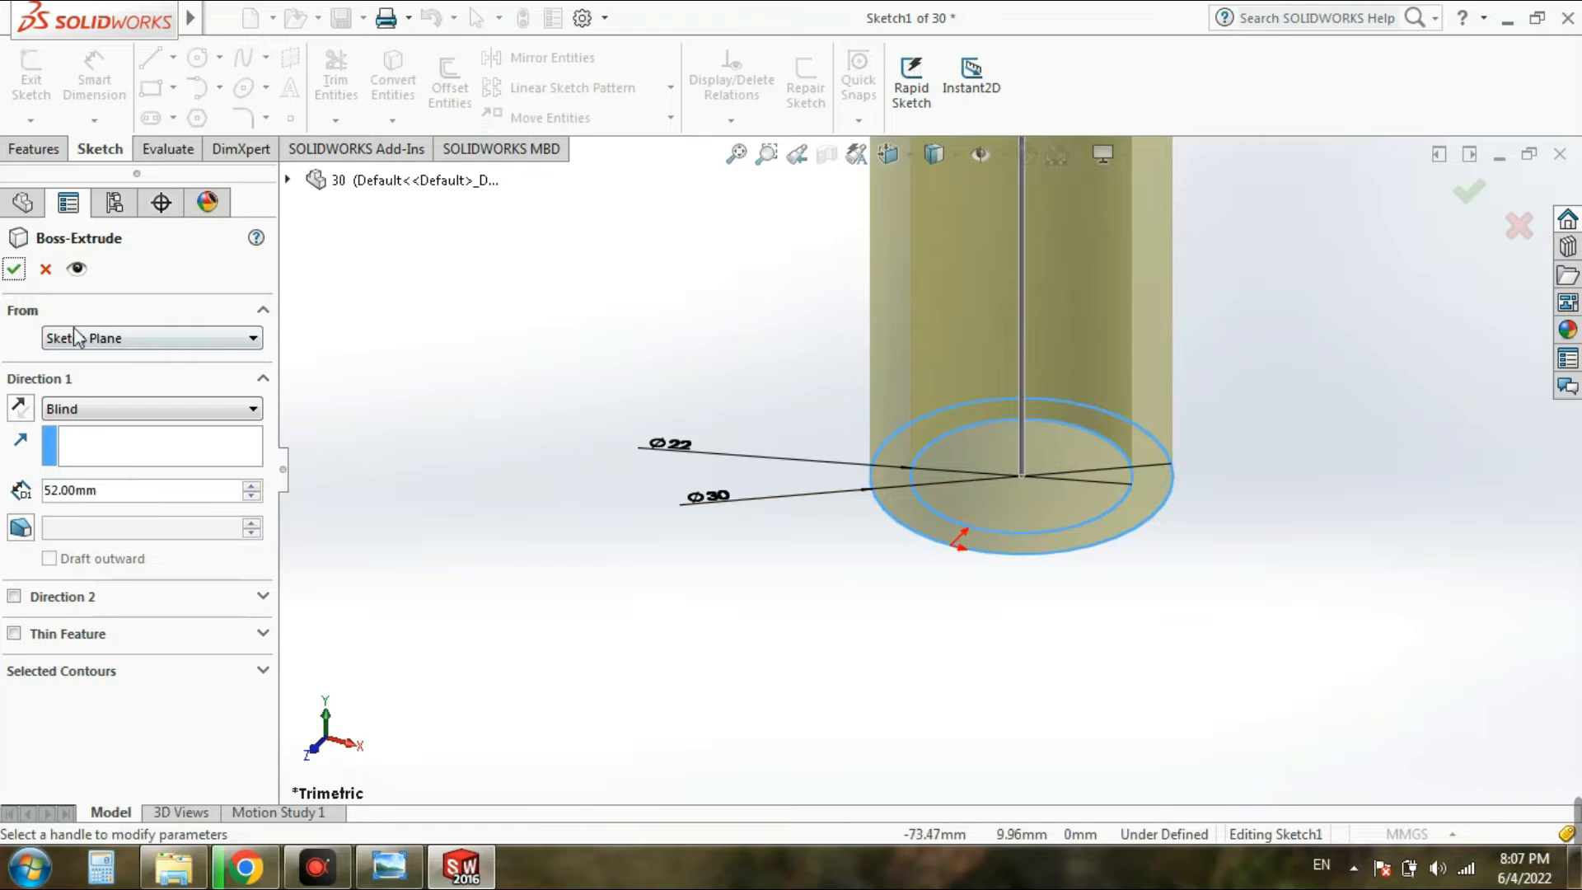
{"action": "left_click", "coordinate": [14, 272]}
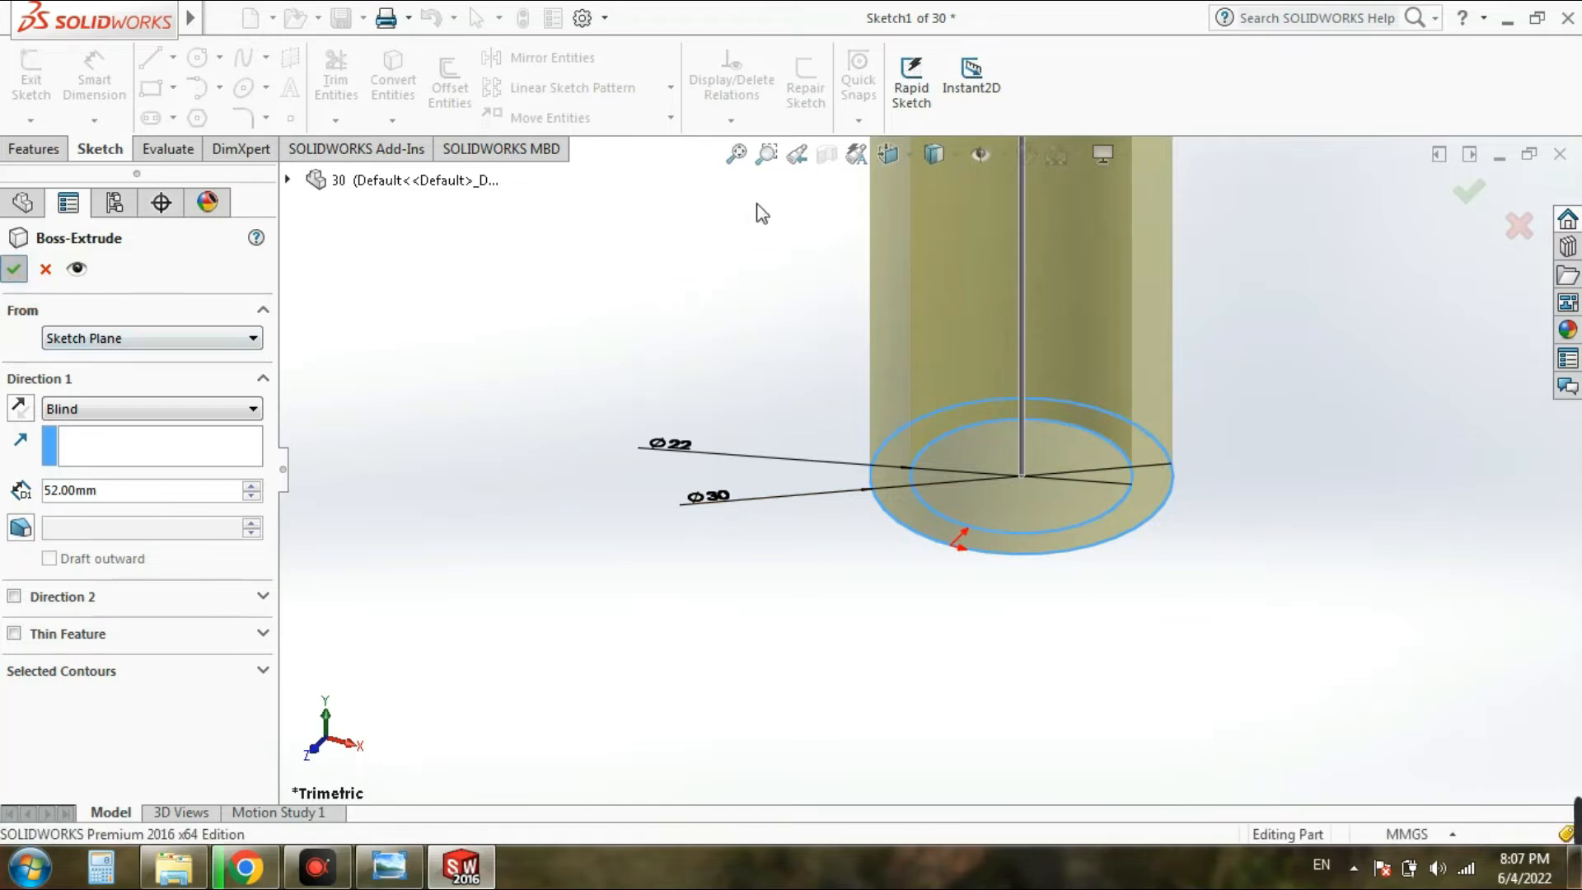
{"action": "left_click", "coordinate": [738, 155]}
{"action": "left_click", "coordinate": [1150, 340]}
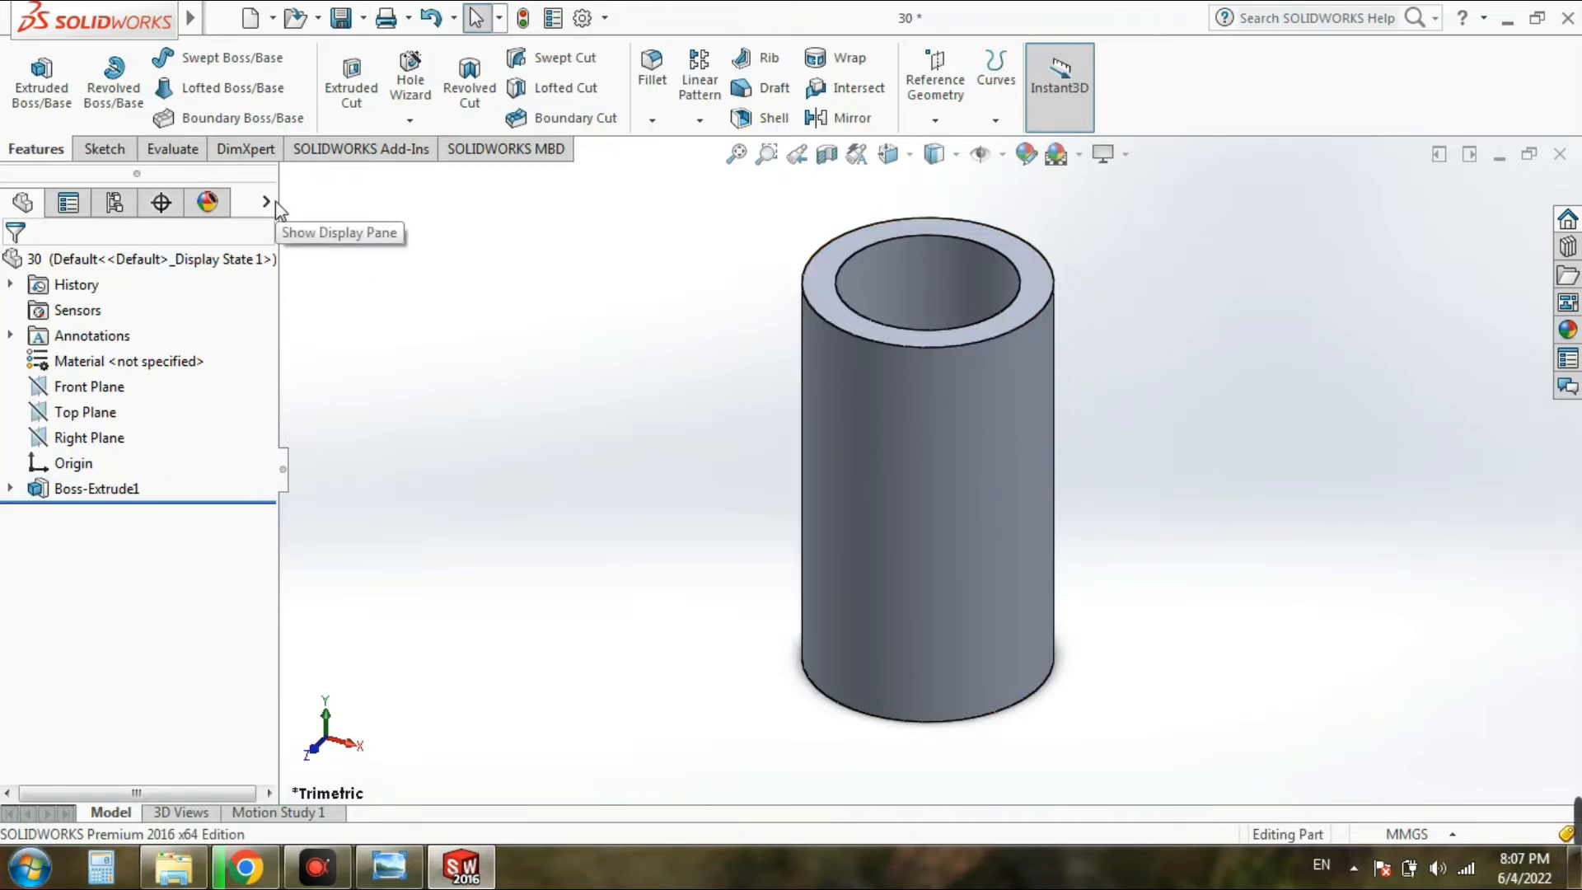
Step: Start a new sketch on the Front Plane and orient the model to the Front view
{"action": "left_click", "coordinate": [102, 150]}
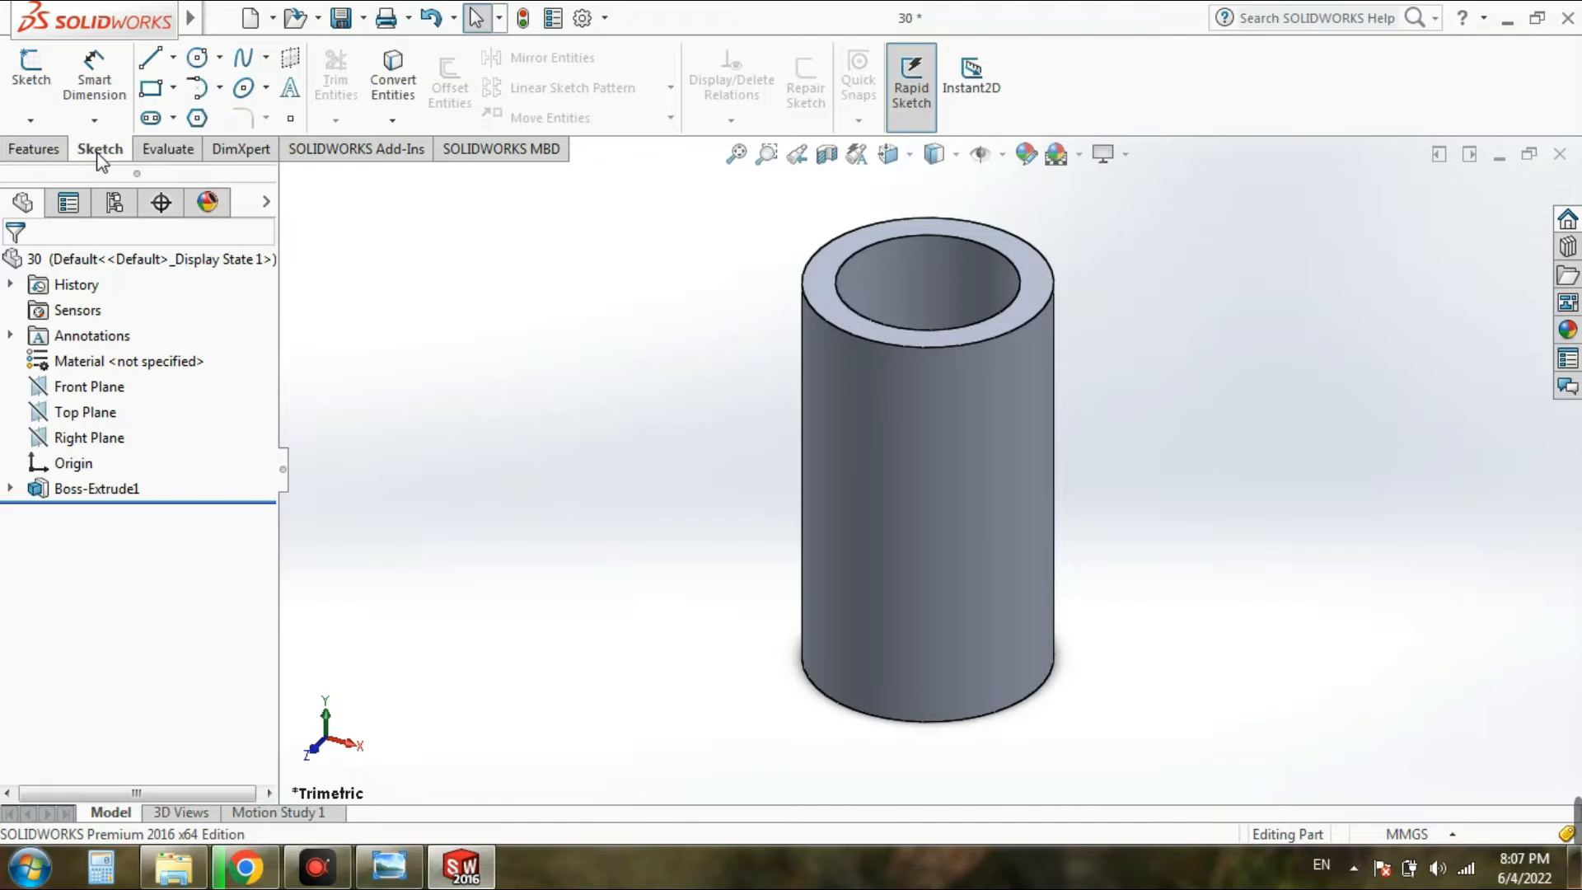
{"action": "left_click", "coordinate": [30, 70]}
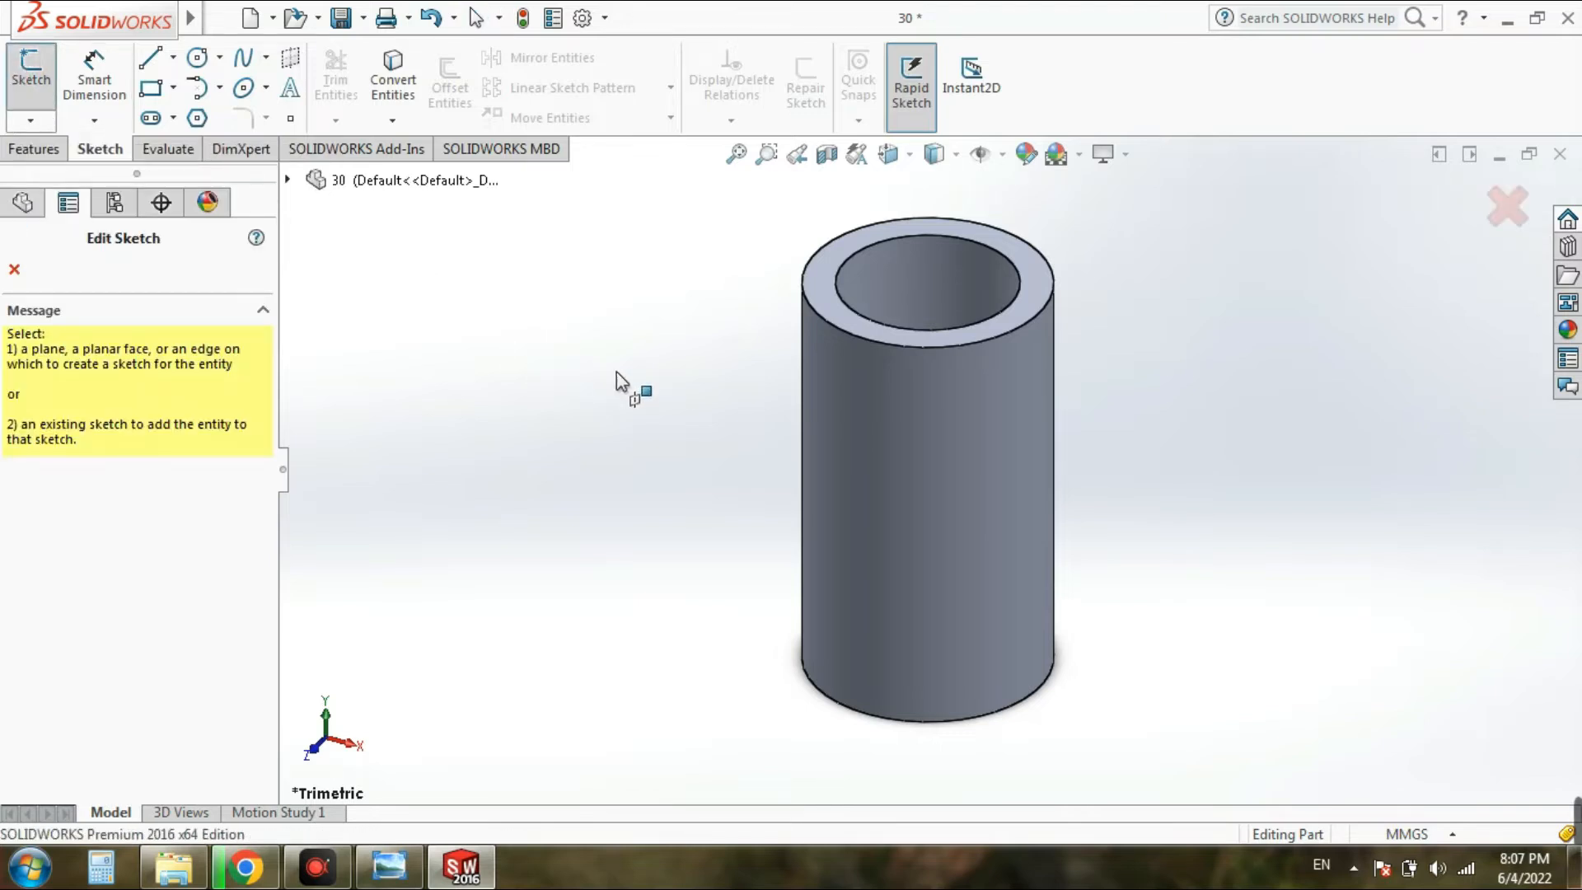
{"action": "left_click", "coordinate": [289, 179]}
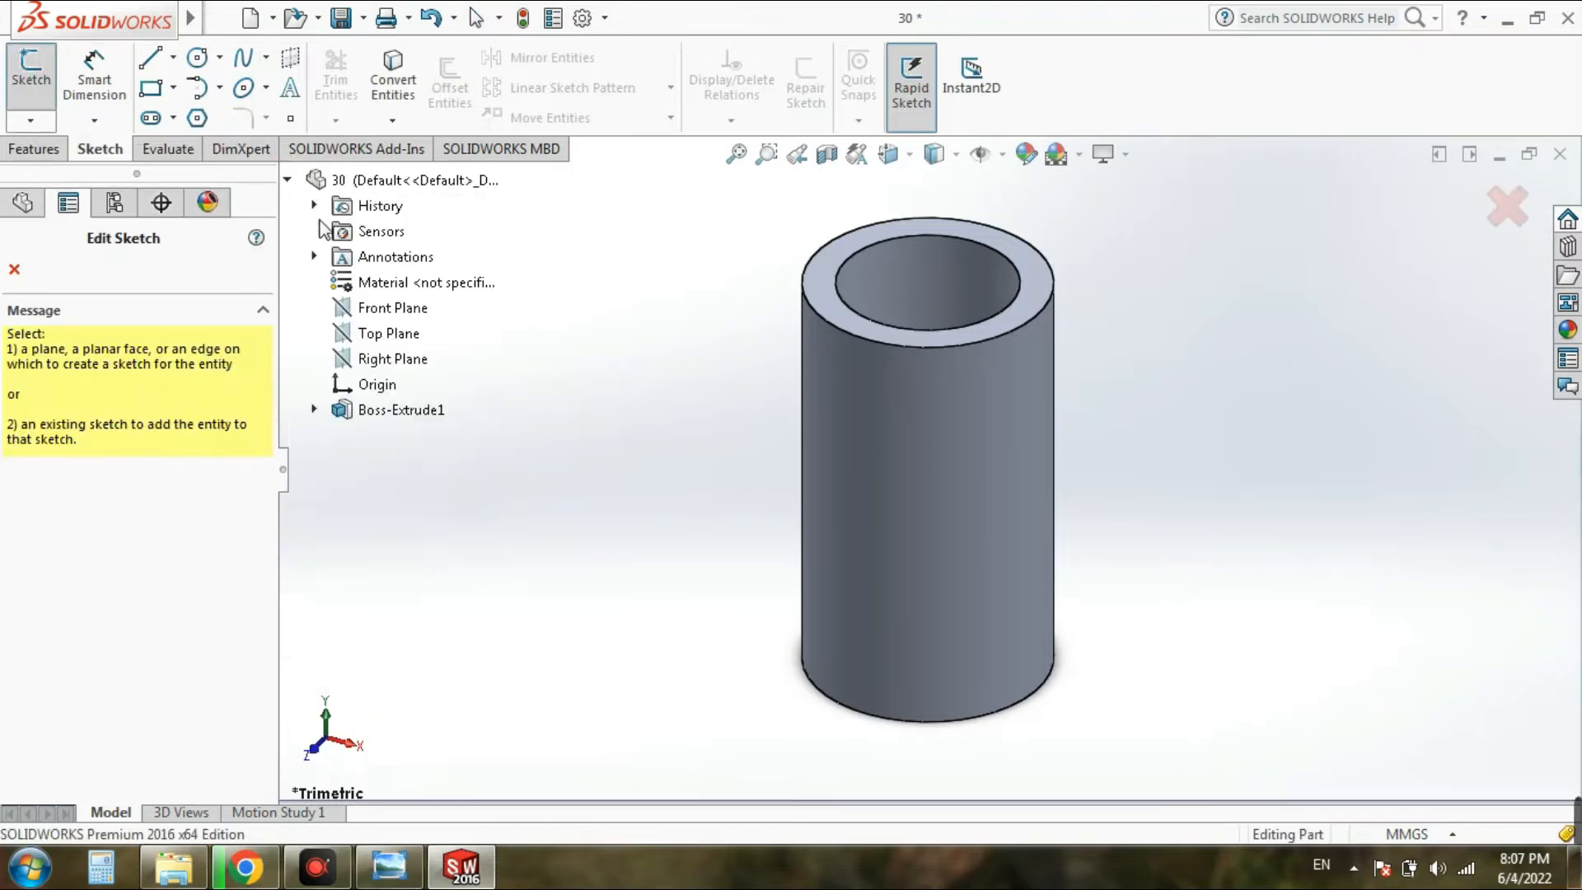
{"action": "left_click", "coordinate": [387, 308]}
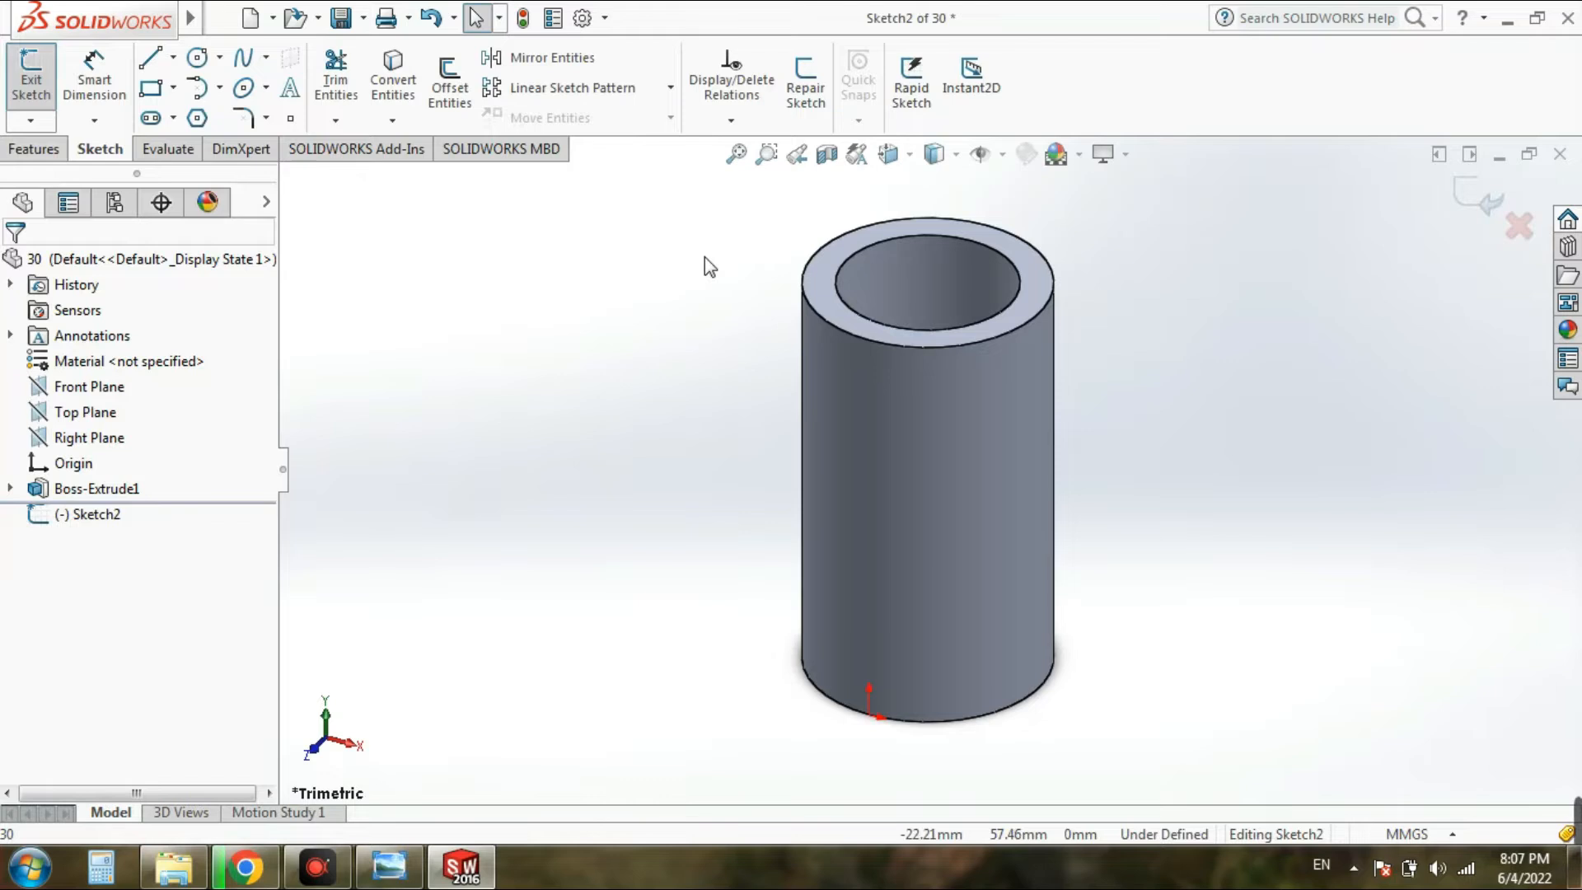
{"action": "left_click", "coordinate": [899, 156]}
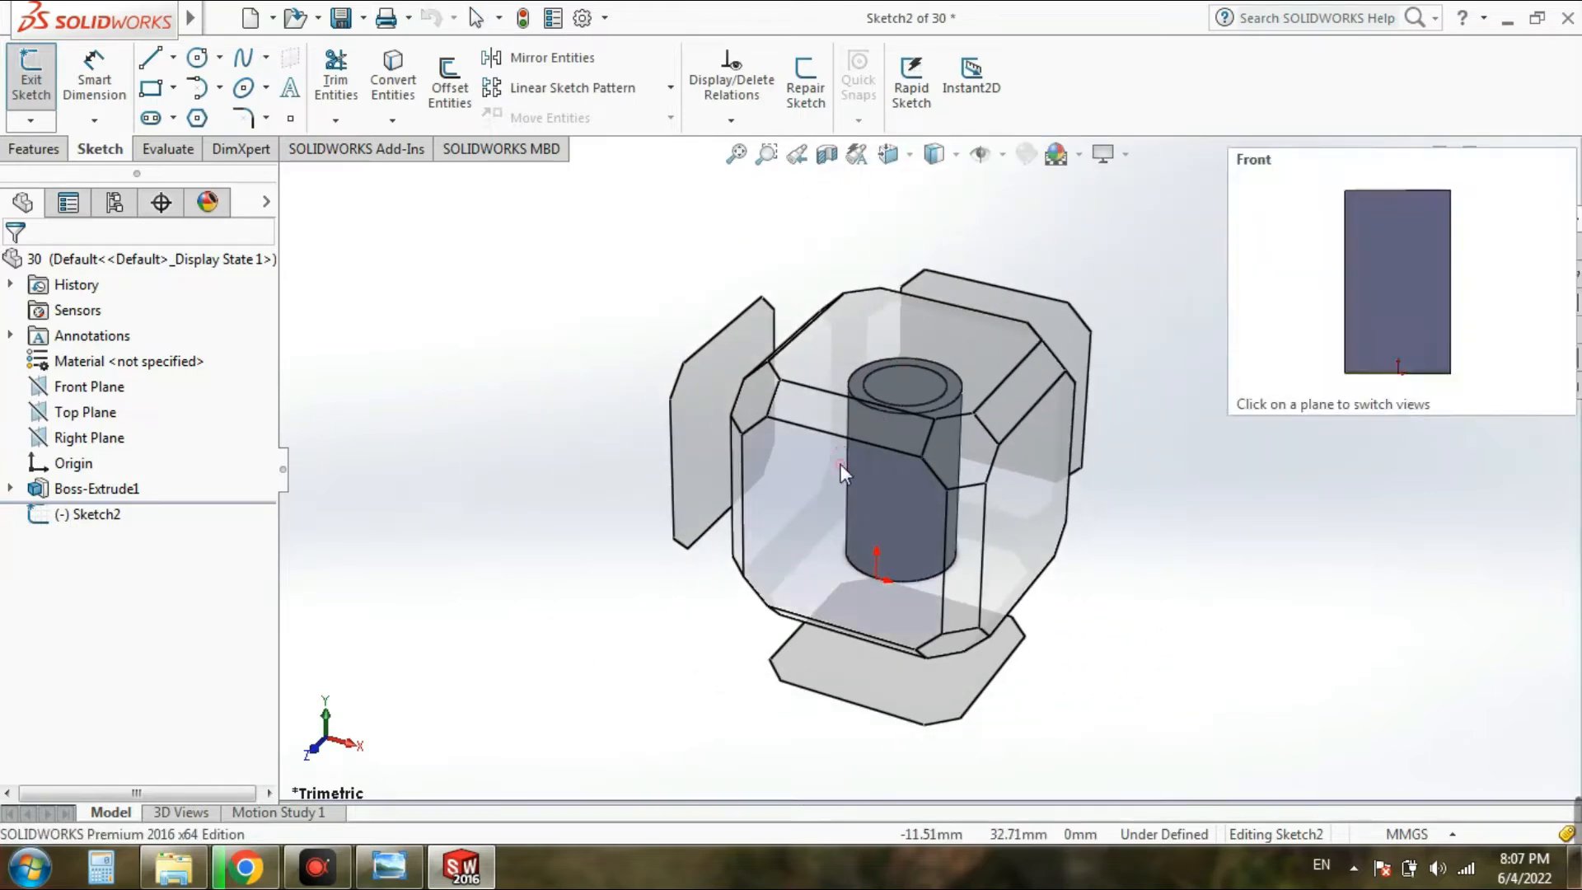
{"action": "left_click", "coordinate": [841, 467]}
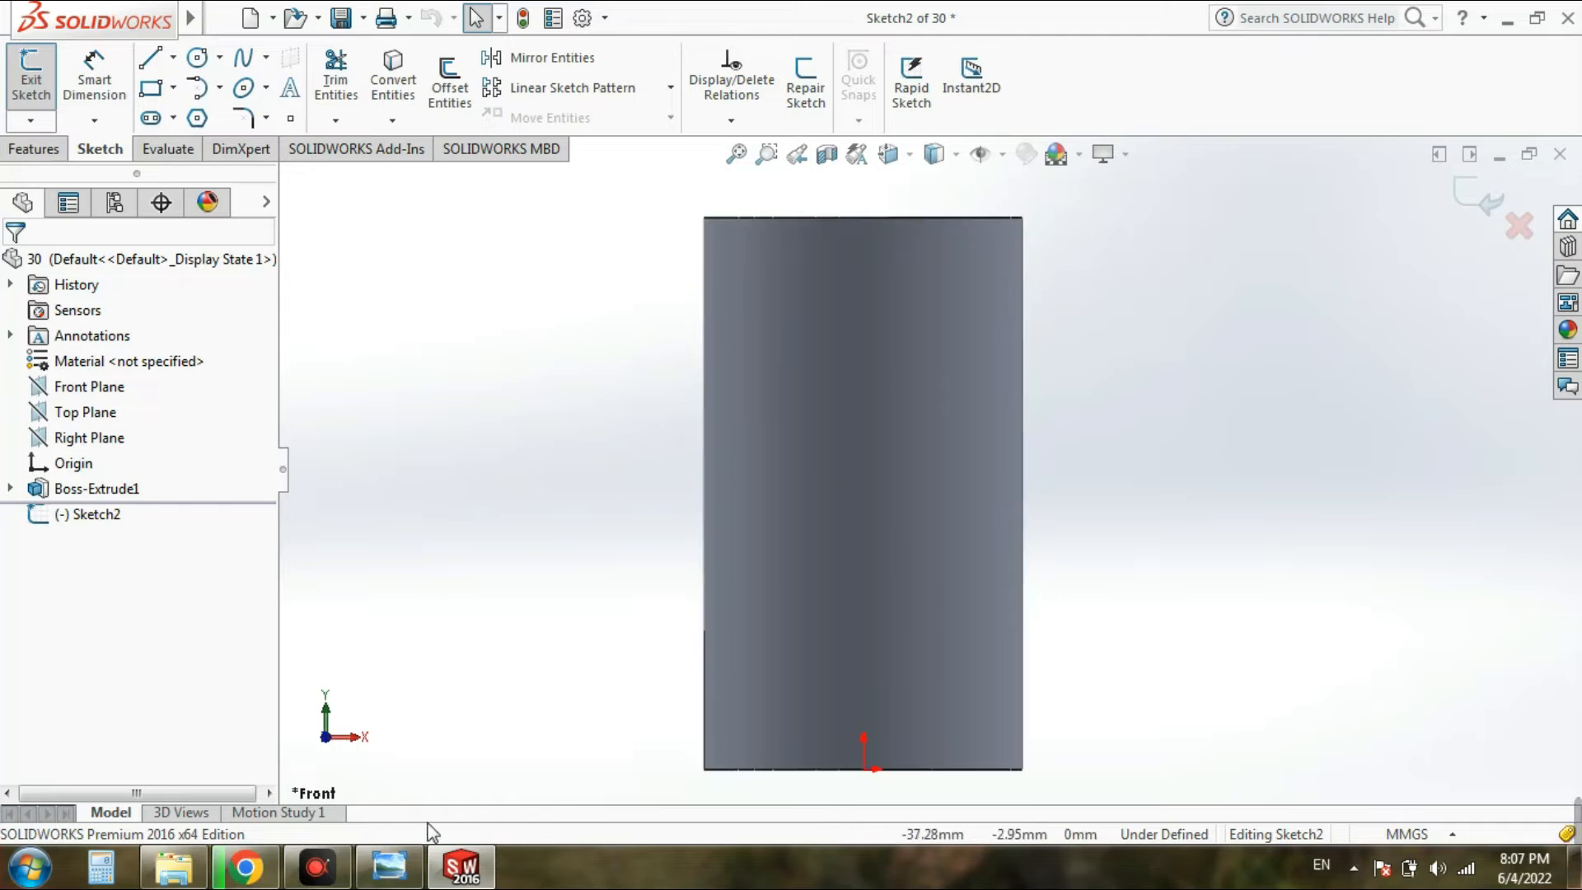
Step: Consult the reference drawing, then draw a vertical centerline from the origin to the middle of the tube's top edge
{"action": "left_click", "coordinate": [386, 871]}
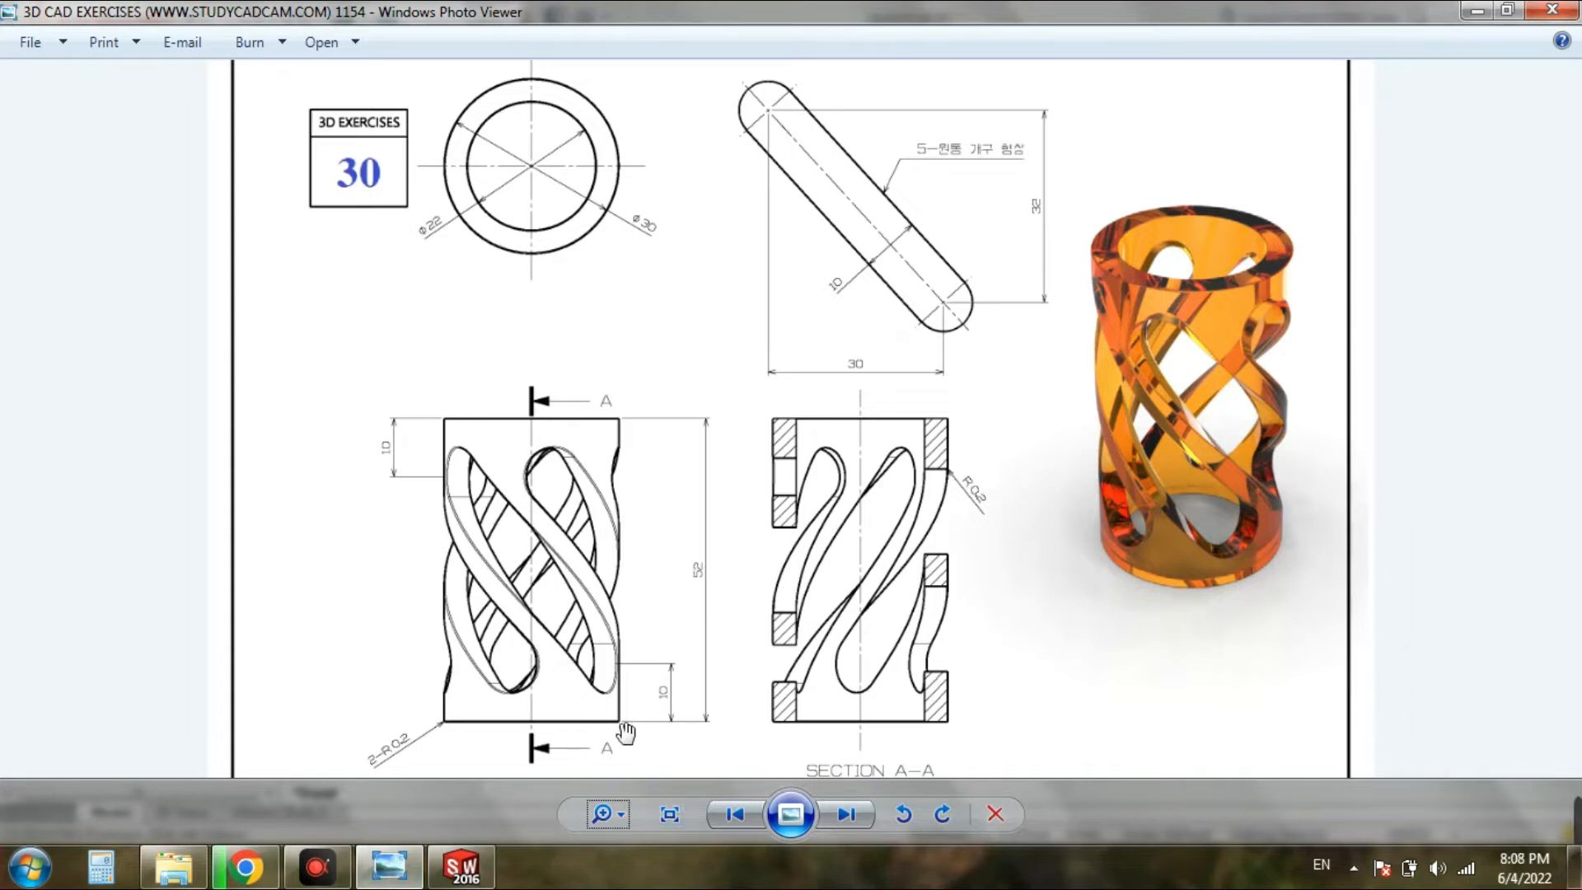
{"action": "left_click", "coordinate": [397, 874]}
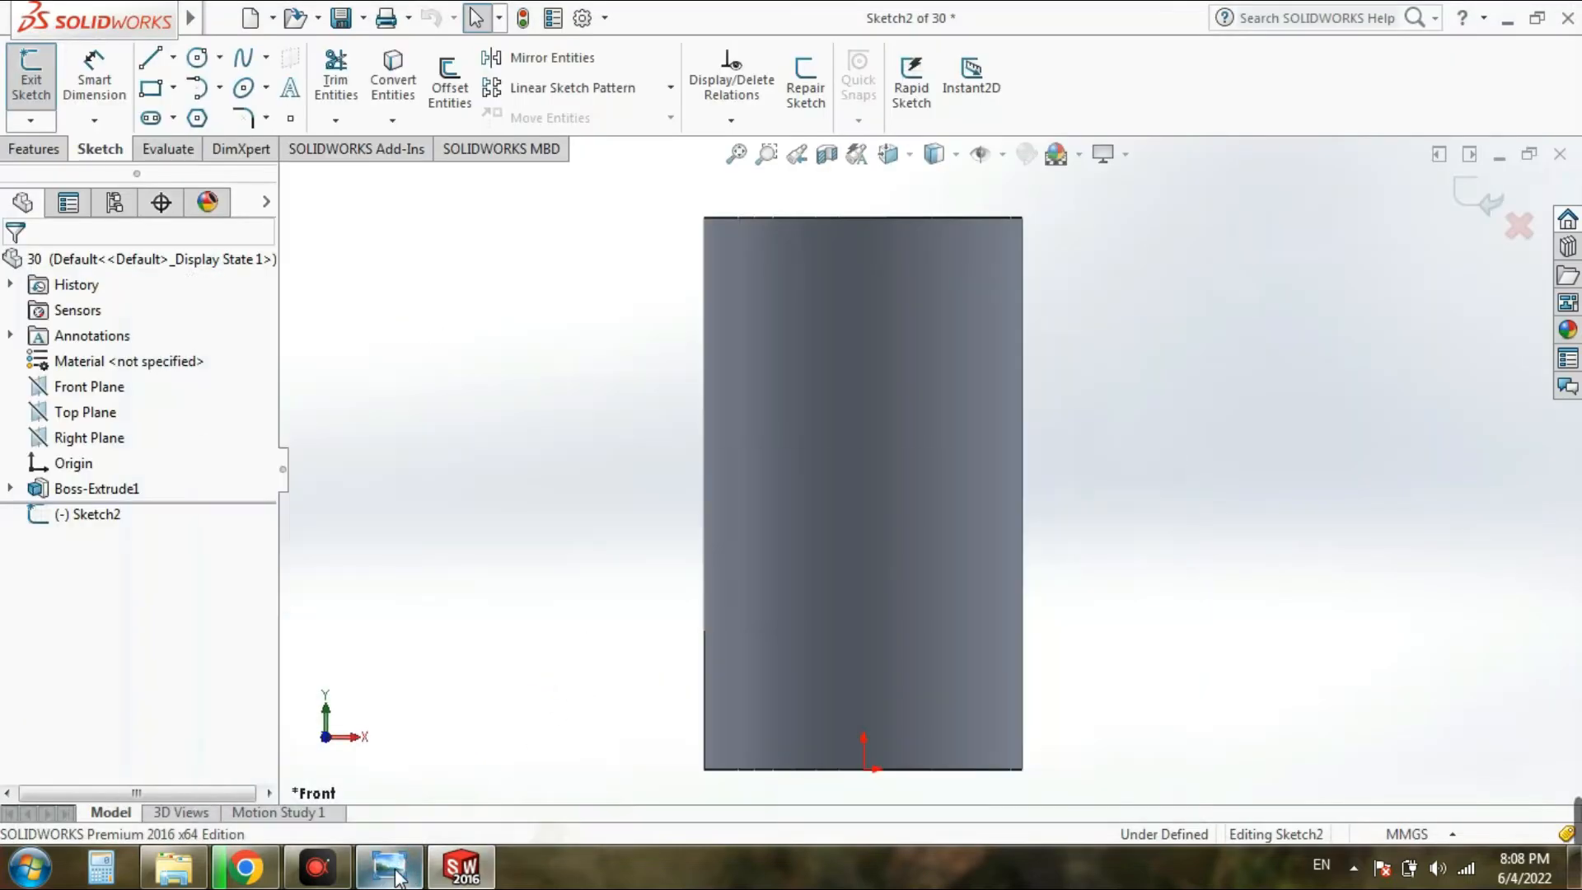
{"action": "left_click", "coordinate": [175, 63]}
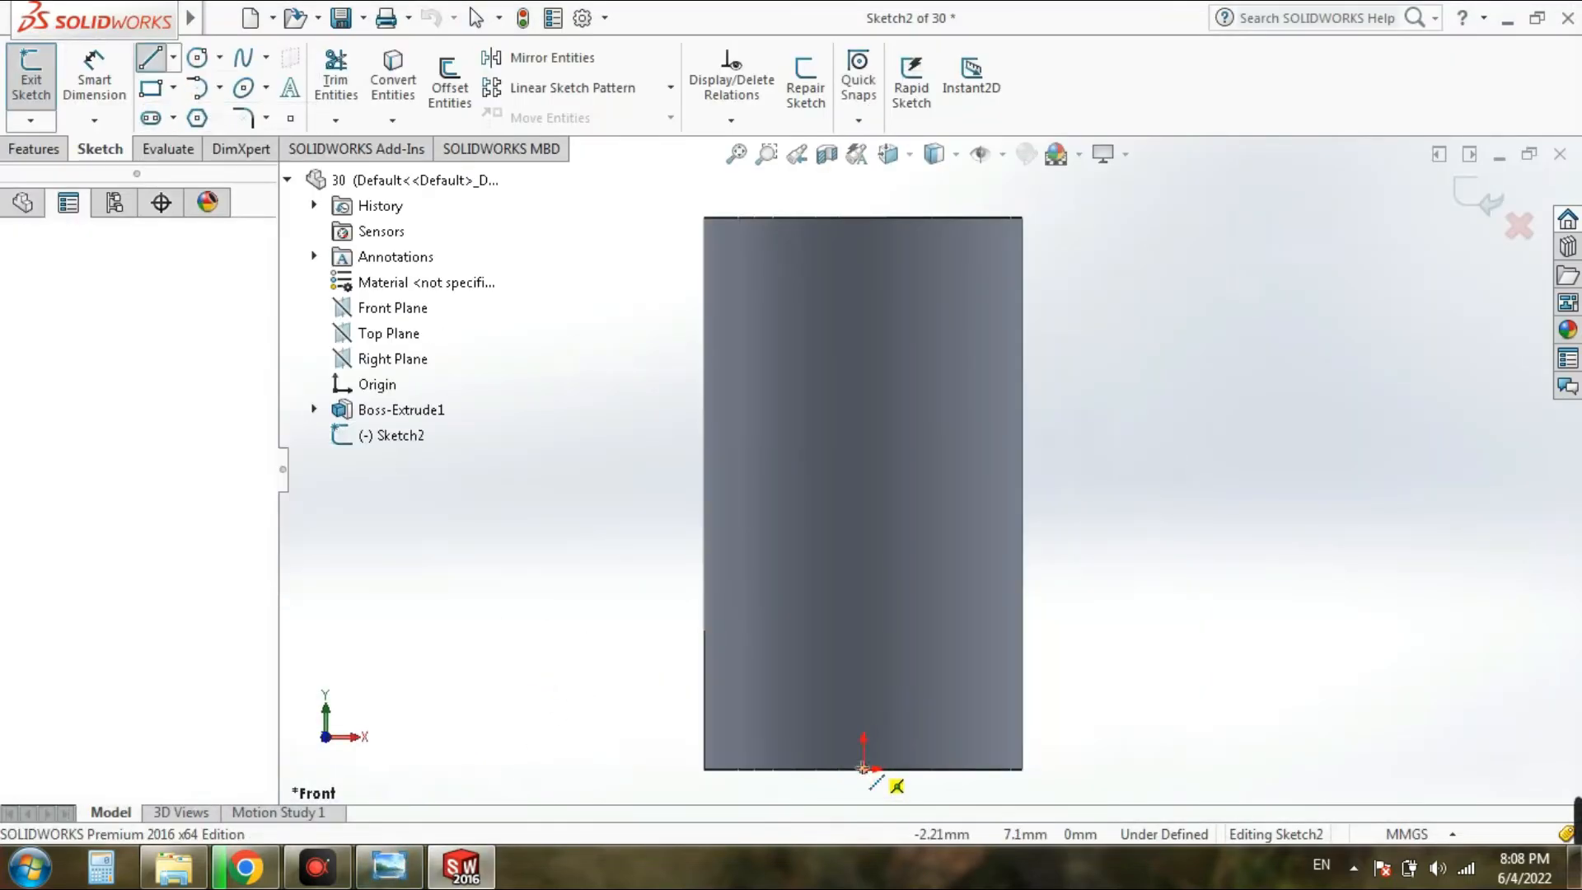
{"action": "left_click", "coordinate": [863, 766]}
{"action": "left_click", "coordinate": [864, 218]}
{"action": "key", "text": "Escape"}
{"action": "key", "text": "Escape"}
Step: Draw a slanted centerline crossing the vertical one and dimension the vertical distance between its endpoints as 32 mm
{"action": "left_click", "coordinate": [173, 56]}
{"action": "left_click", "coordinate": [188, 117]}
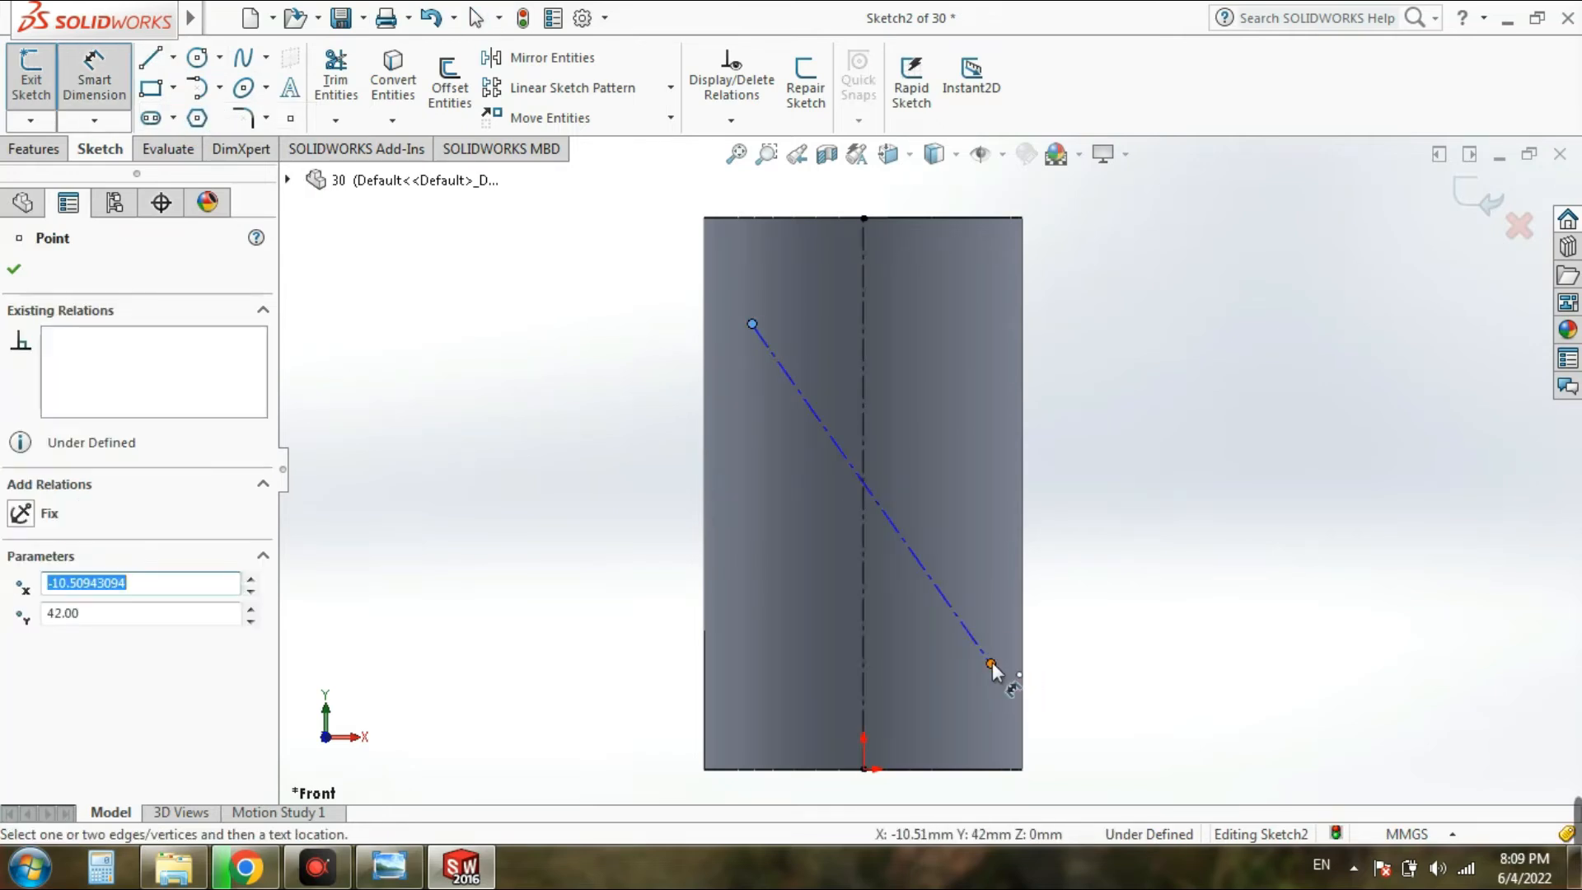
{"action": "left_click", "coordinate": [1176, 512]}
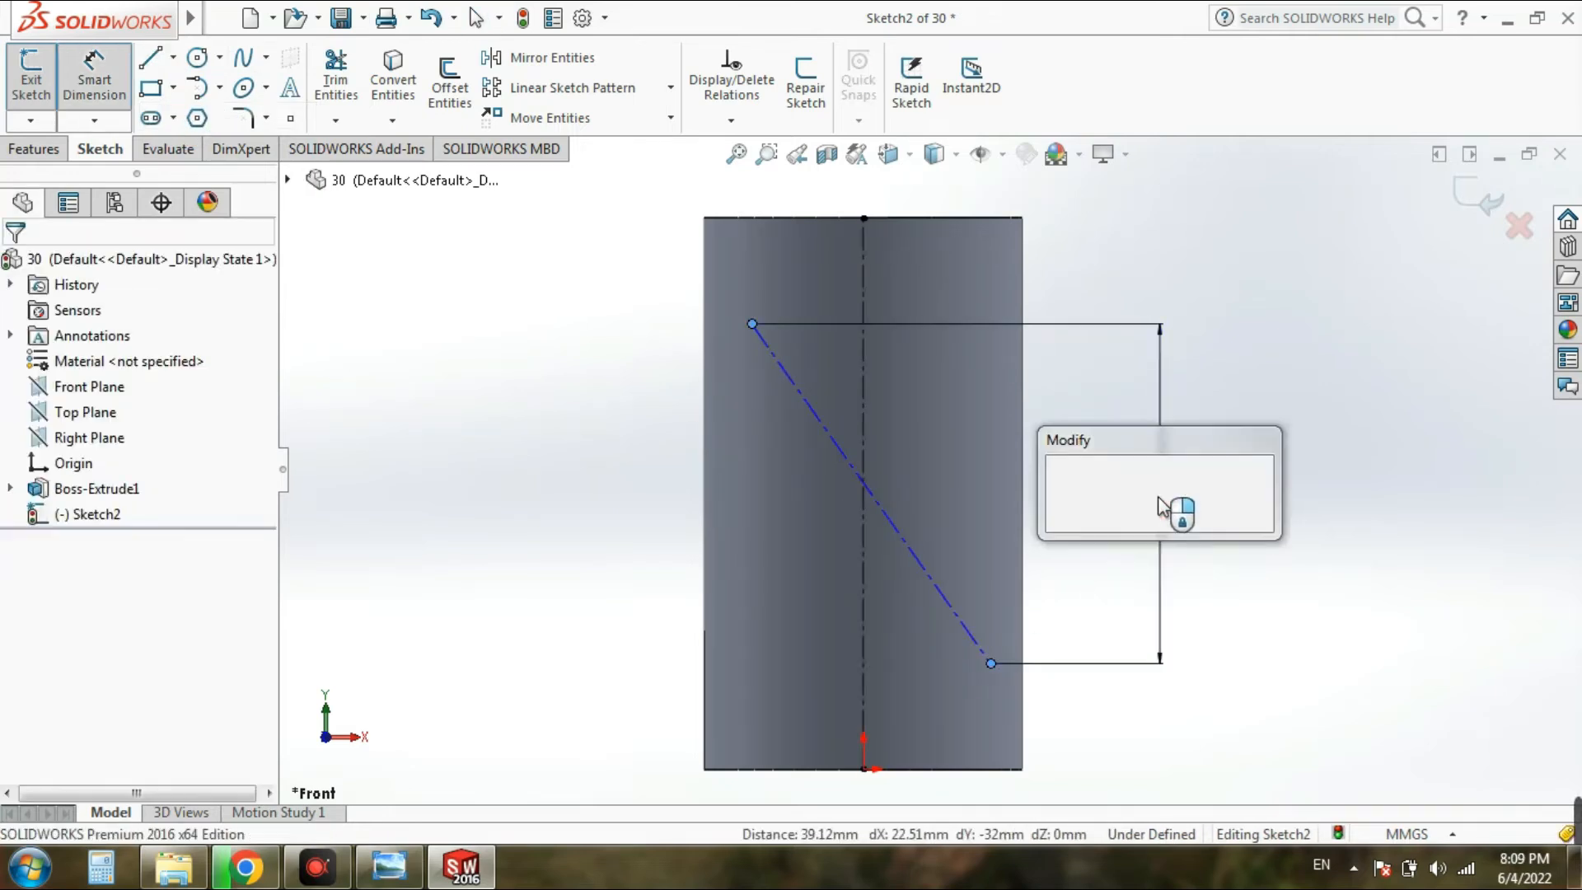
{"action": "left_click", "coordinate": [1061, 485]}
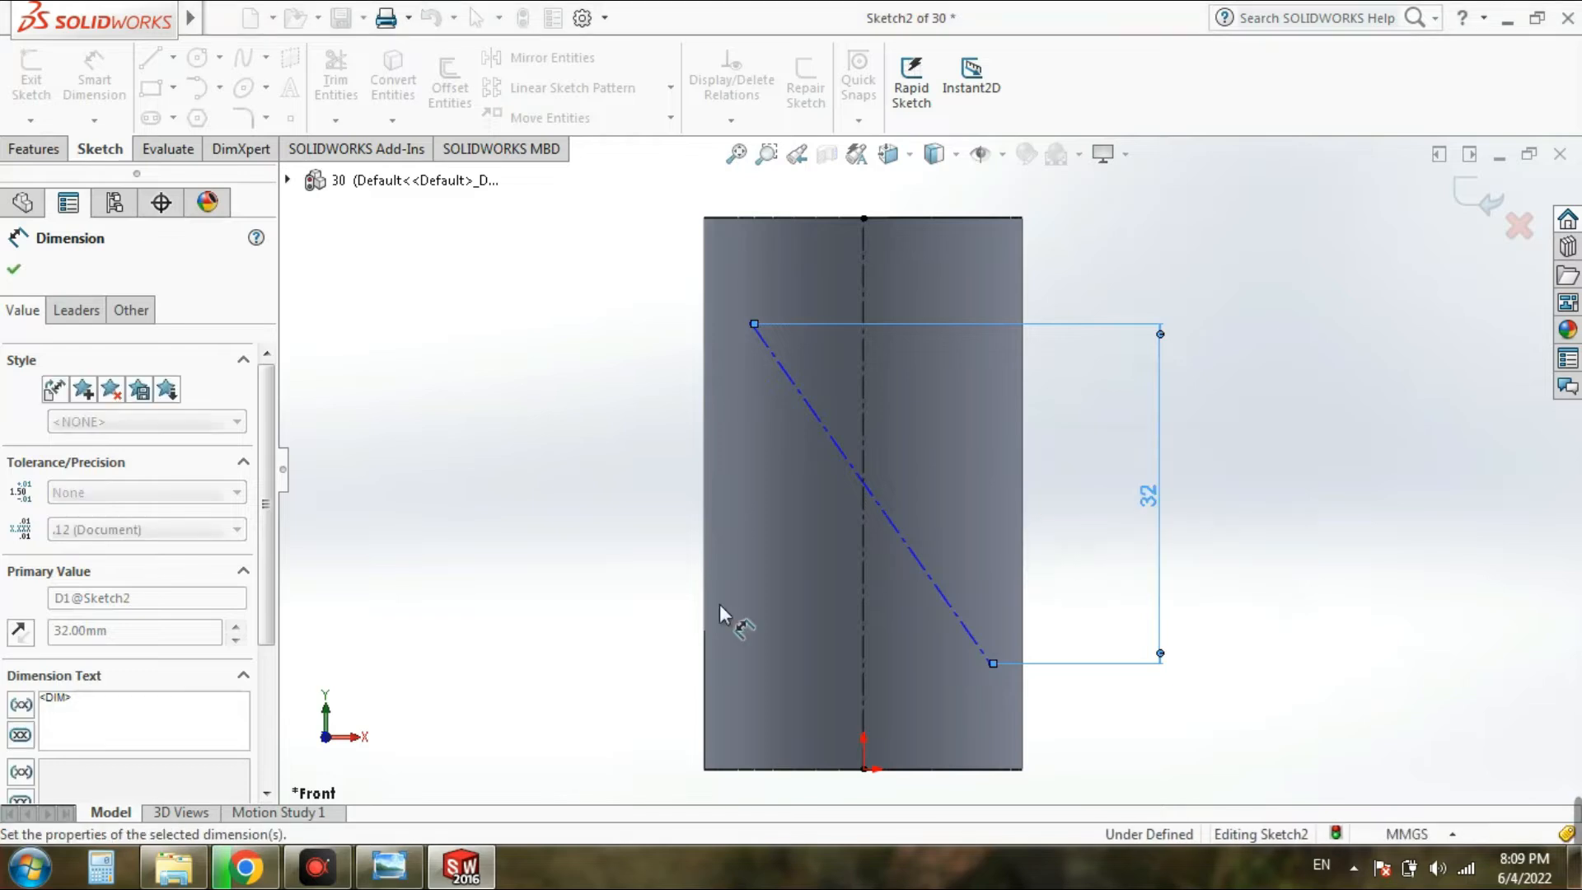
Step: Check the slot's horizontal span in the reference drawing and dimension the horizontal distance between the slanted centerline's endpoints as 30 mm
{"action": "left_click", "coordinate": [394, 872]}
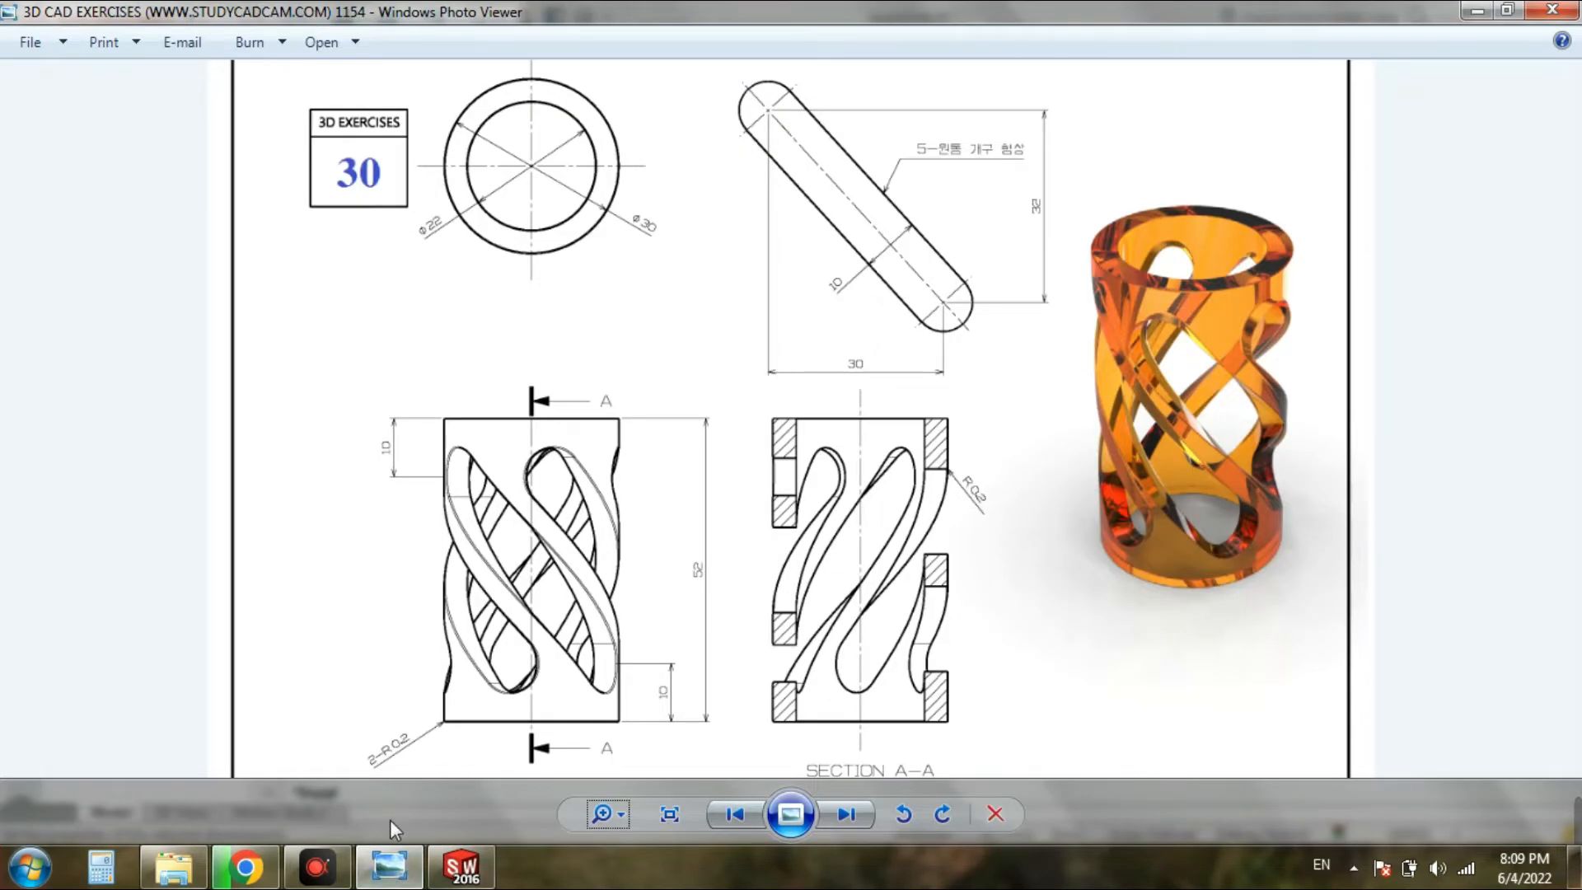
{"action": "left_click", "coordinate": [390, 867]}
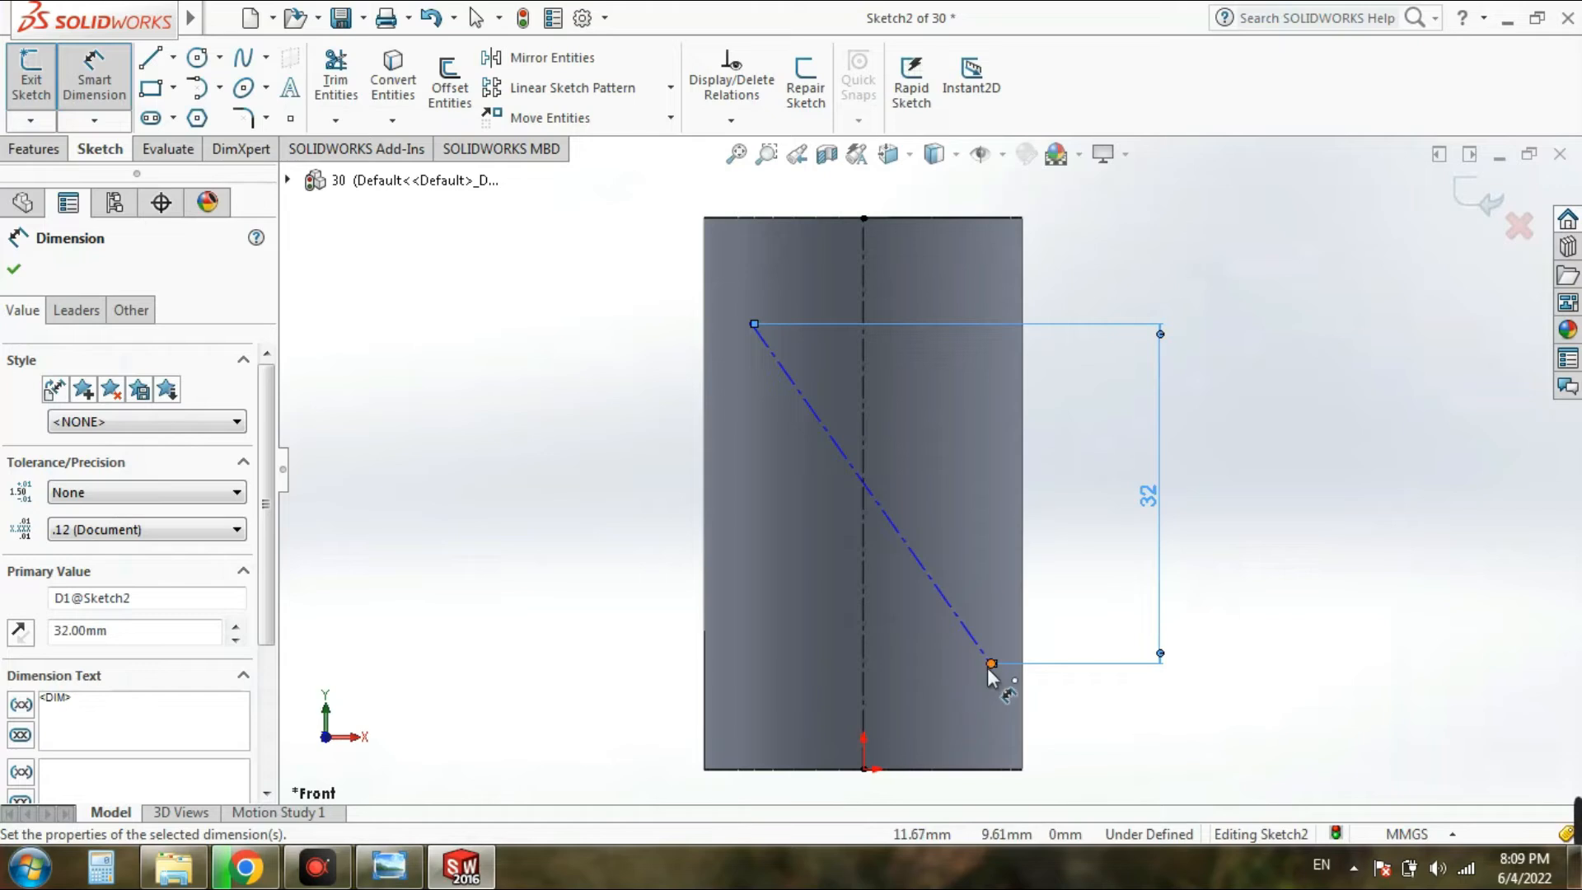
{"action": "left_click", "coordinate": [990, 665]}
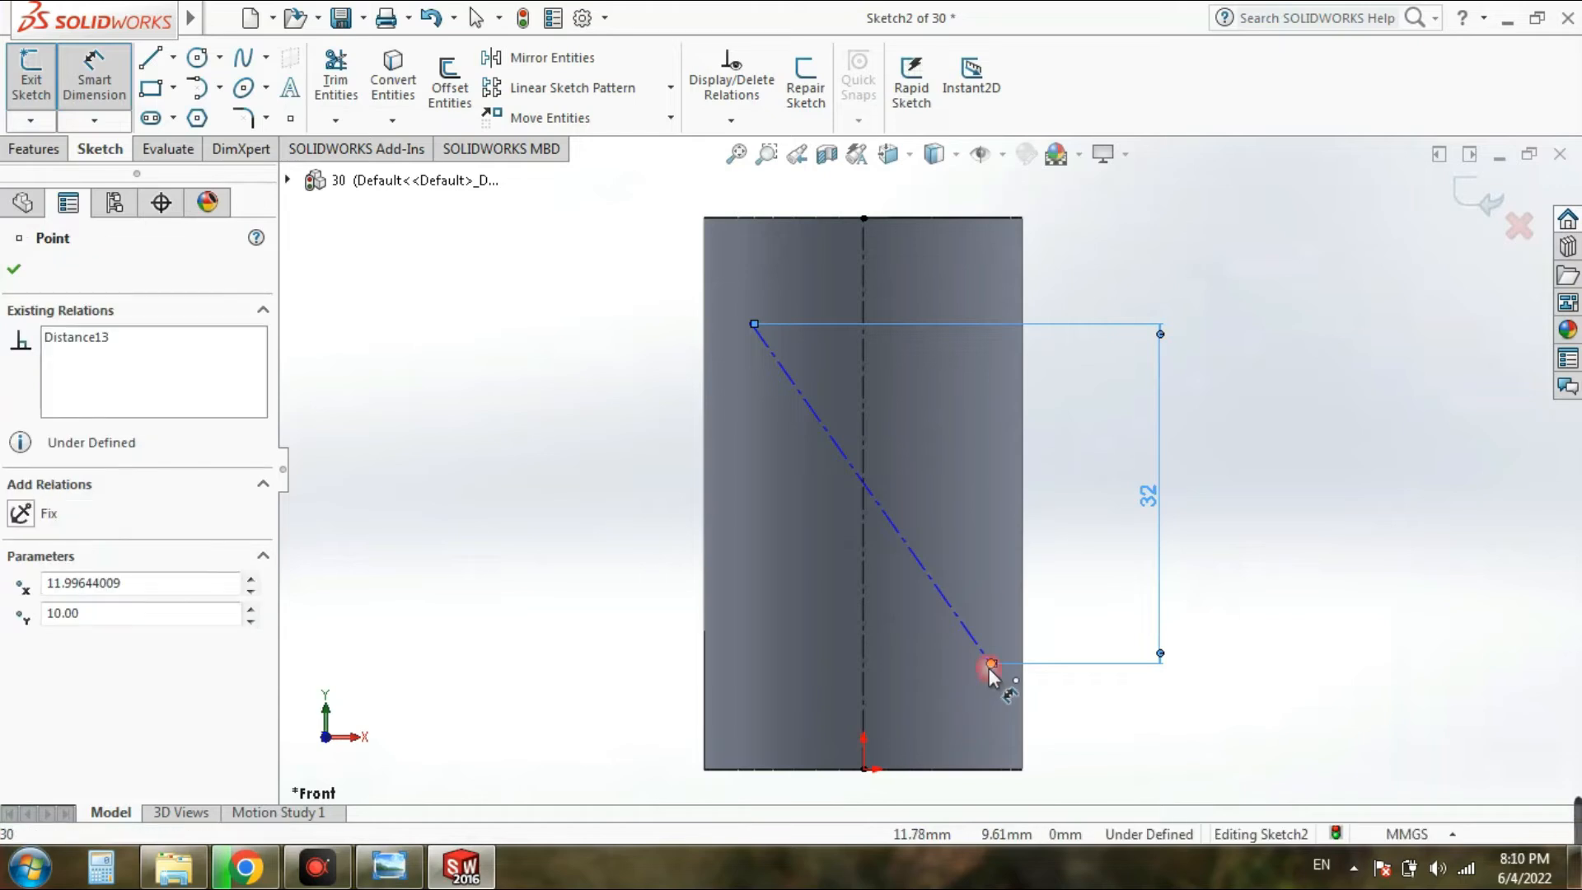
{"action": "left_click", "coordinate": [752, 325]}
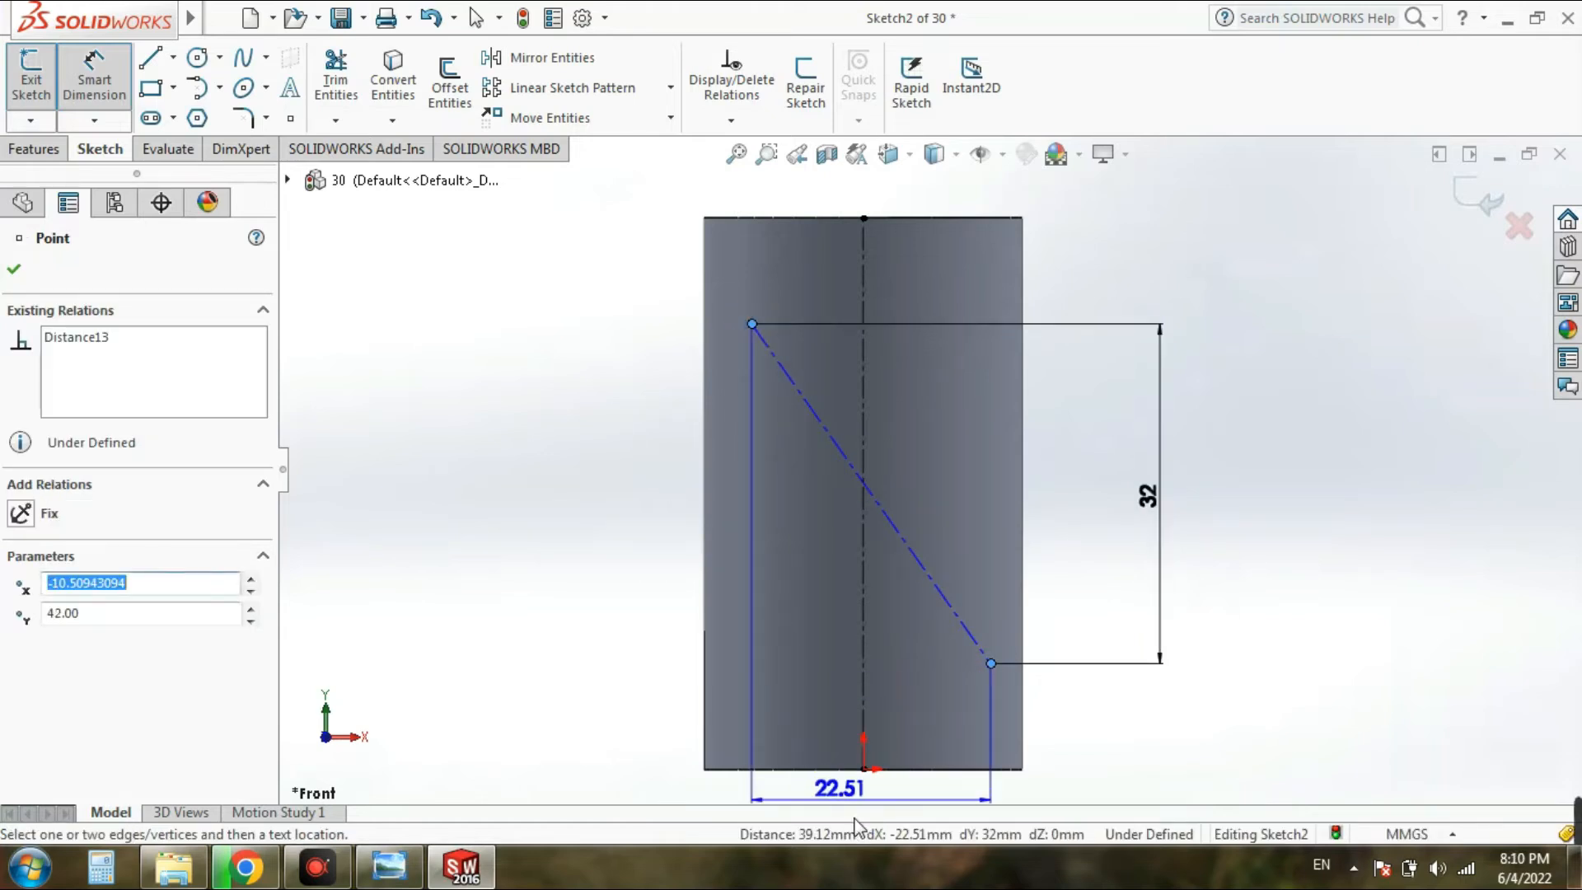
{"action": "left_click", "coordinate": [881, 742]}
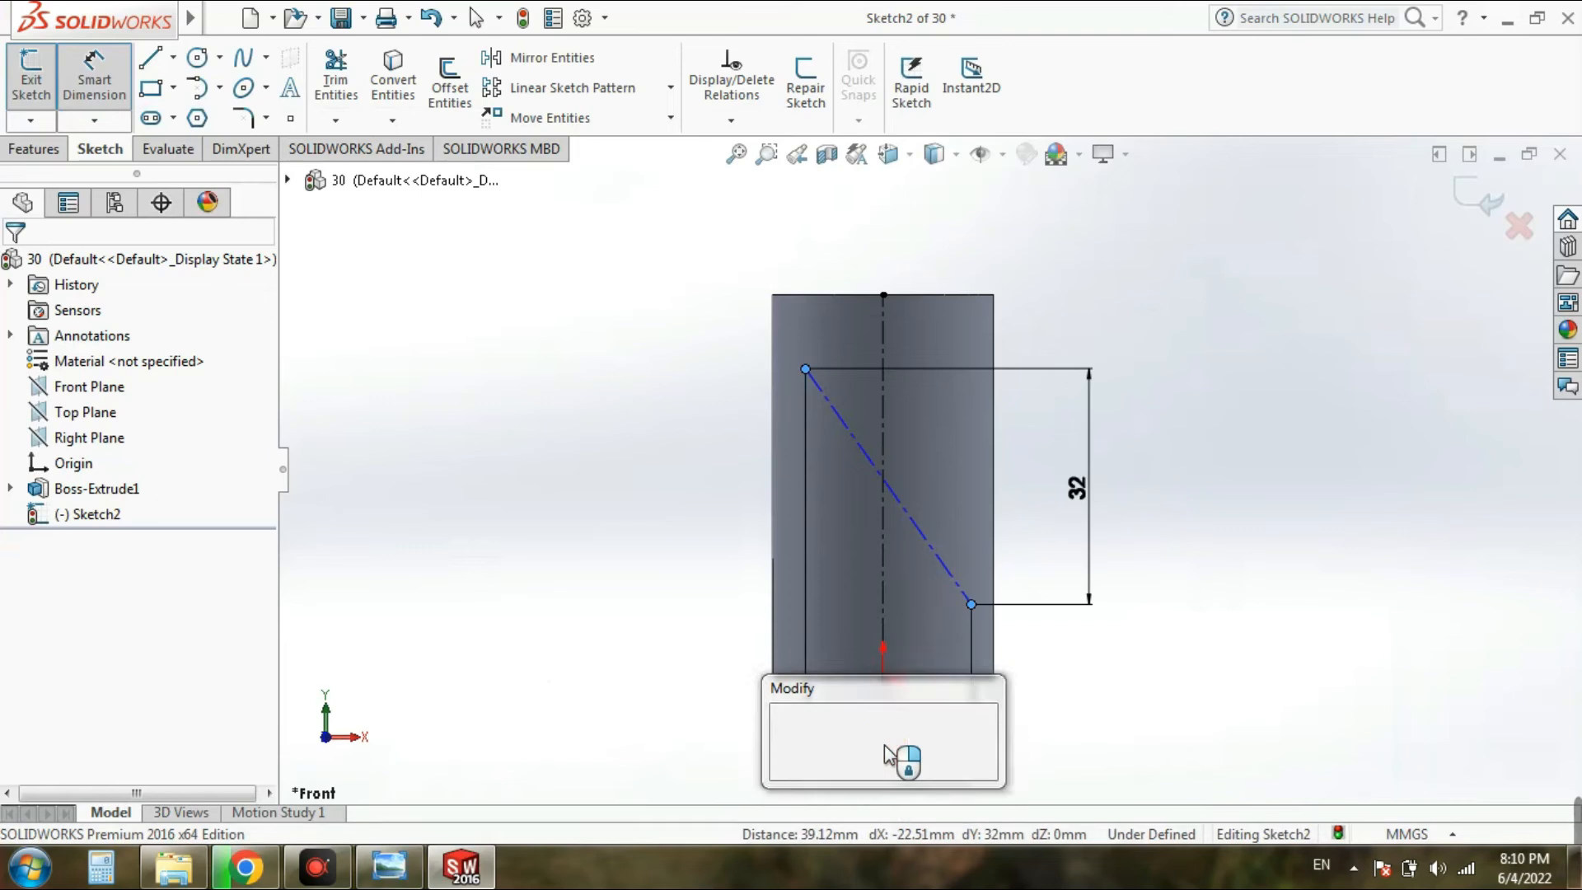
{"action": "type", "text": "30"}
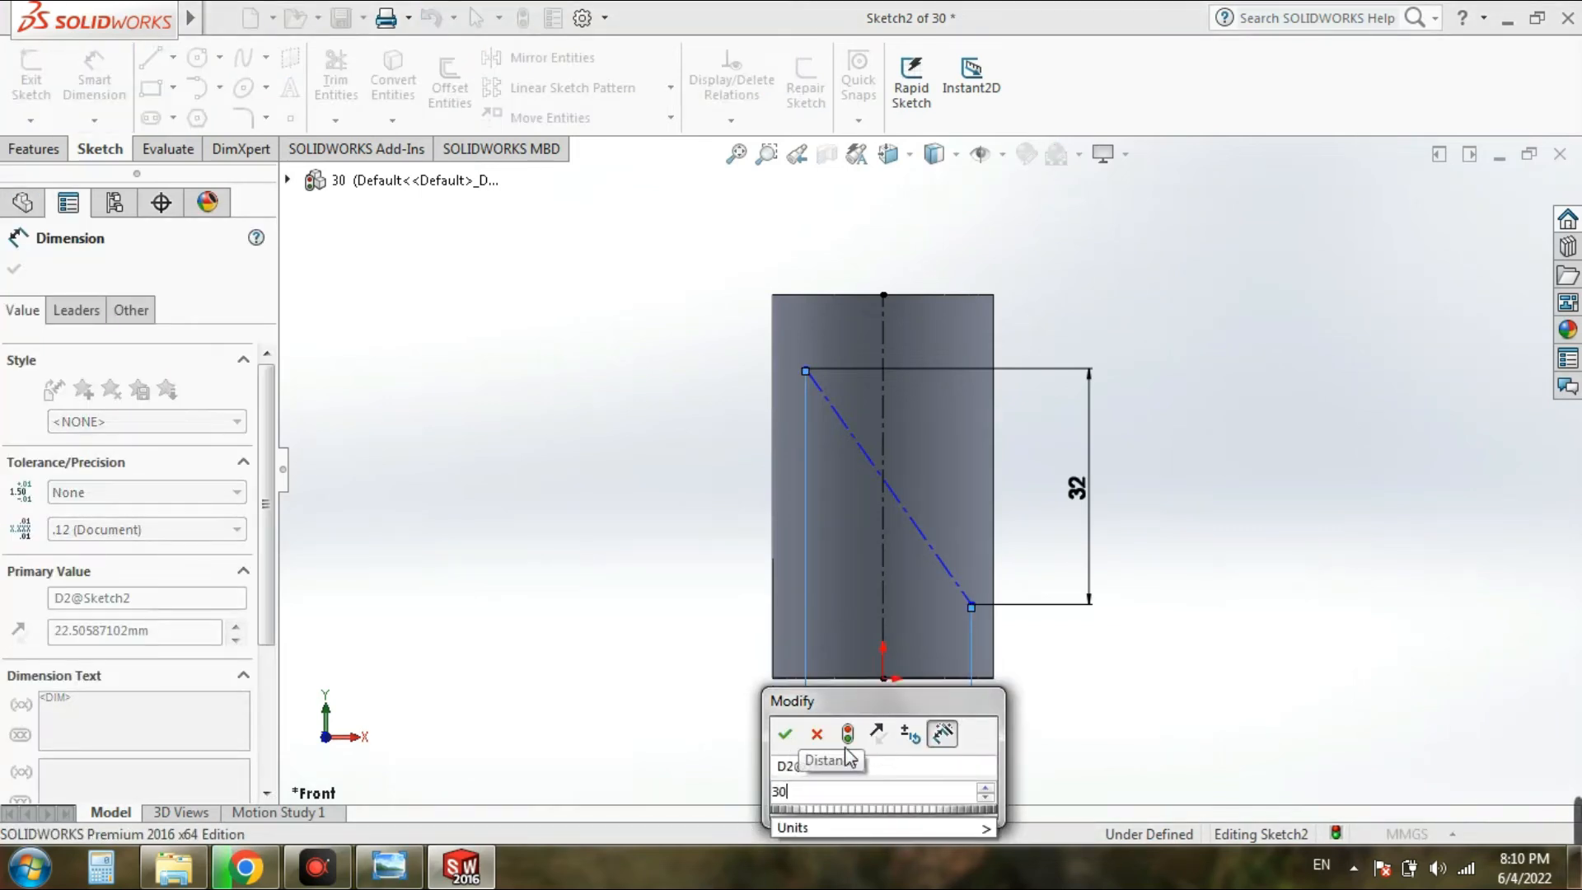
{"action": "left_click", "coordinate": [784, 735]}
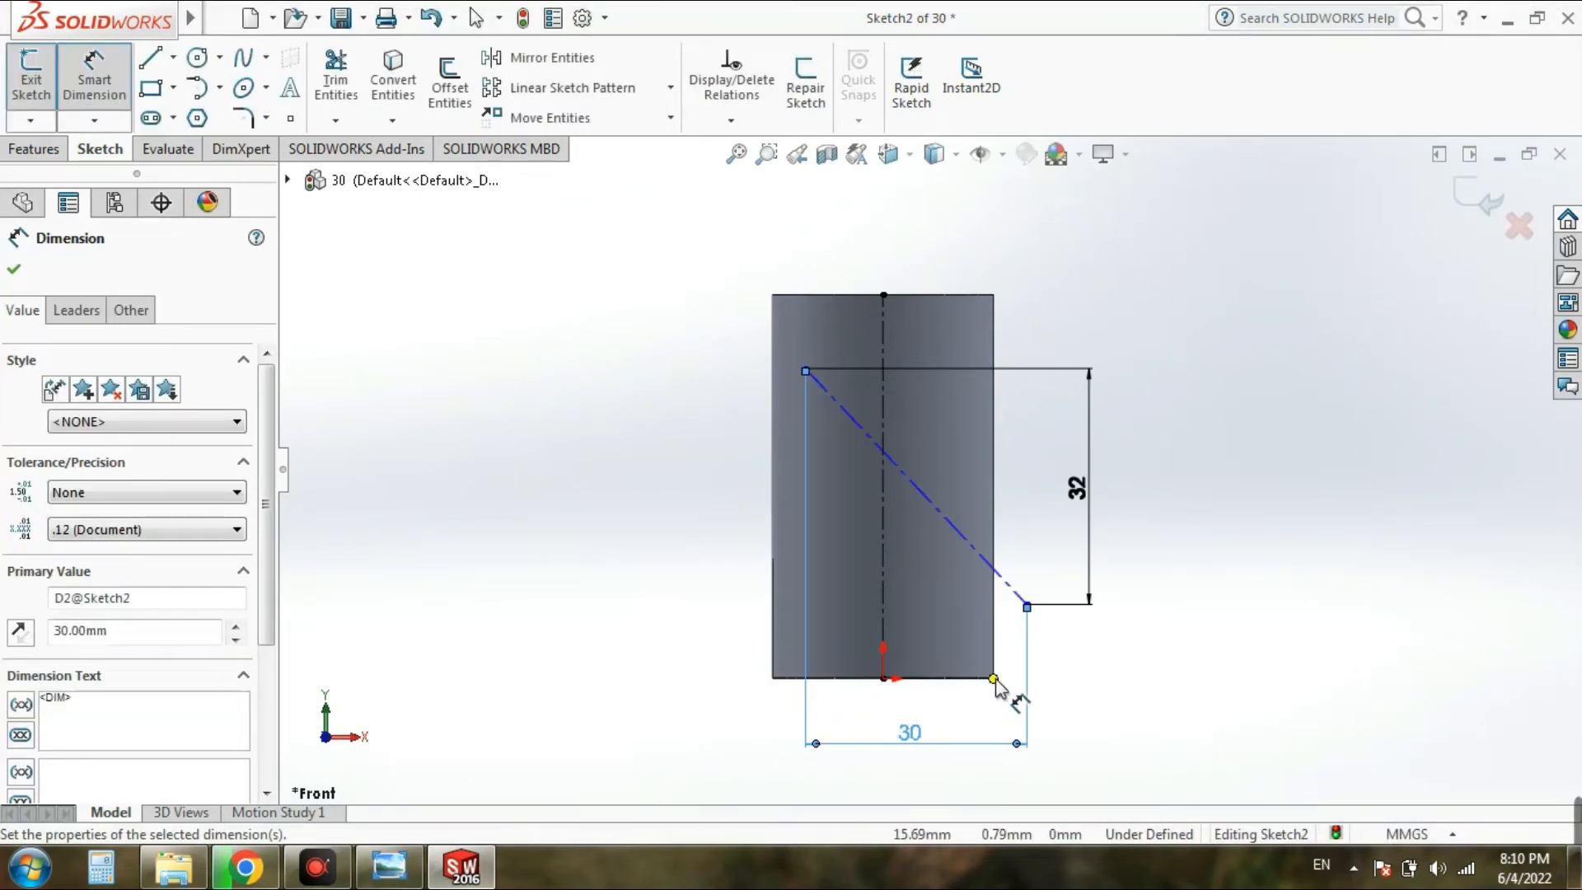
{"action": "left_click", "coordinate": [1029, 606]}
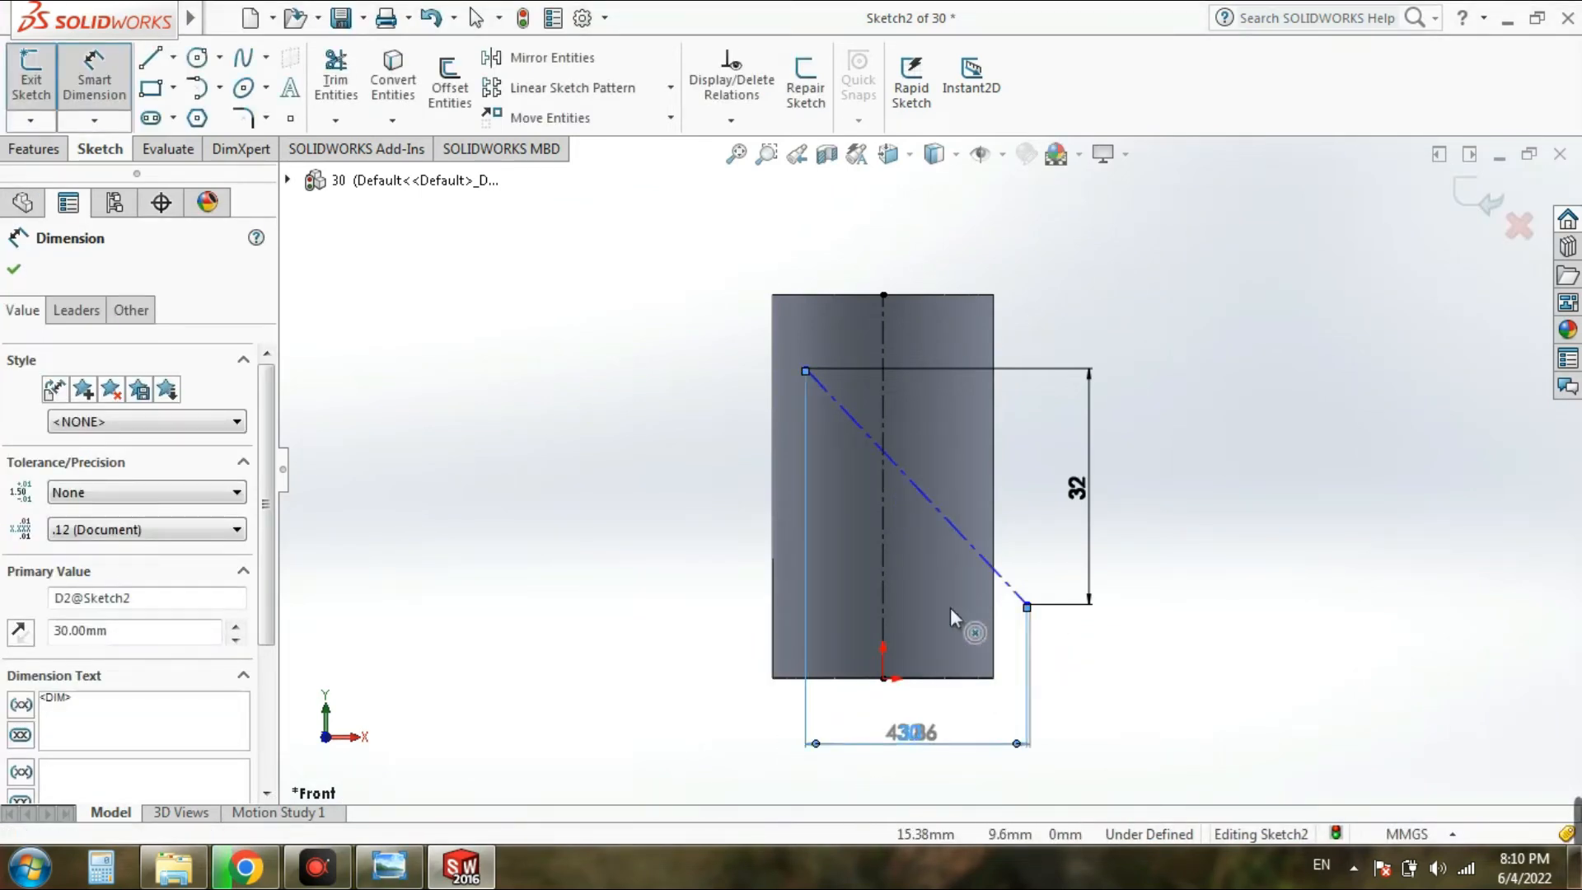
{"action": "left_click", "coordinate": [878, 604]}
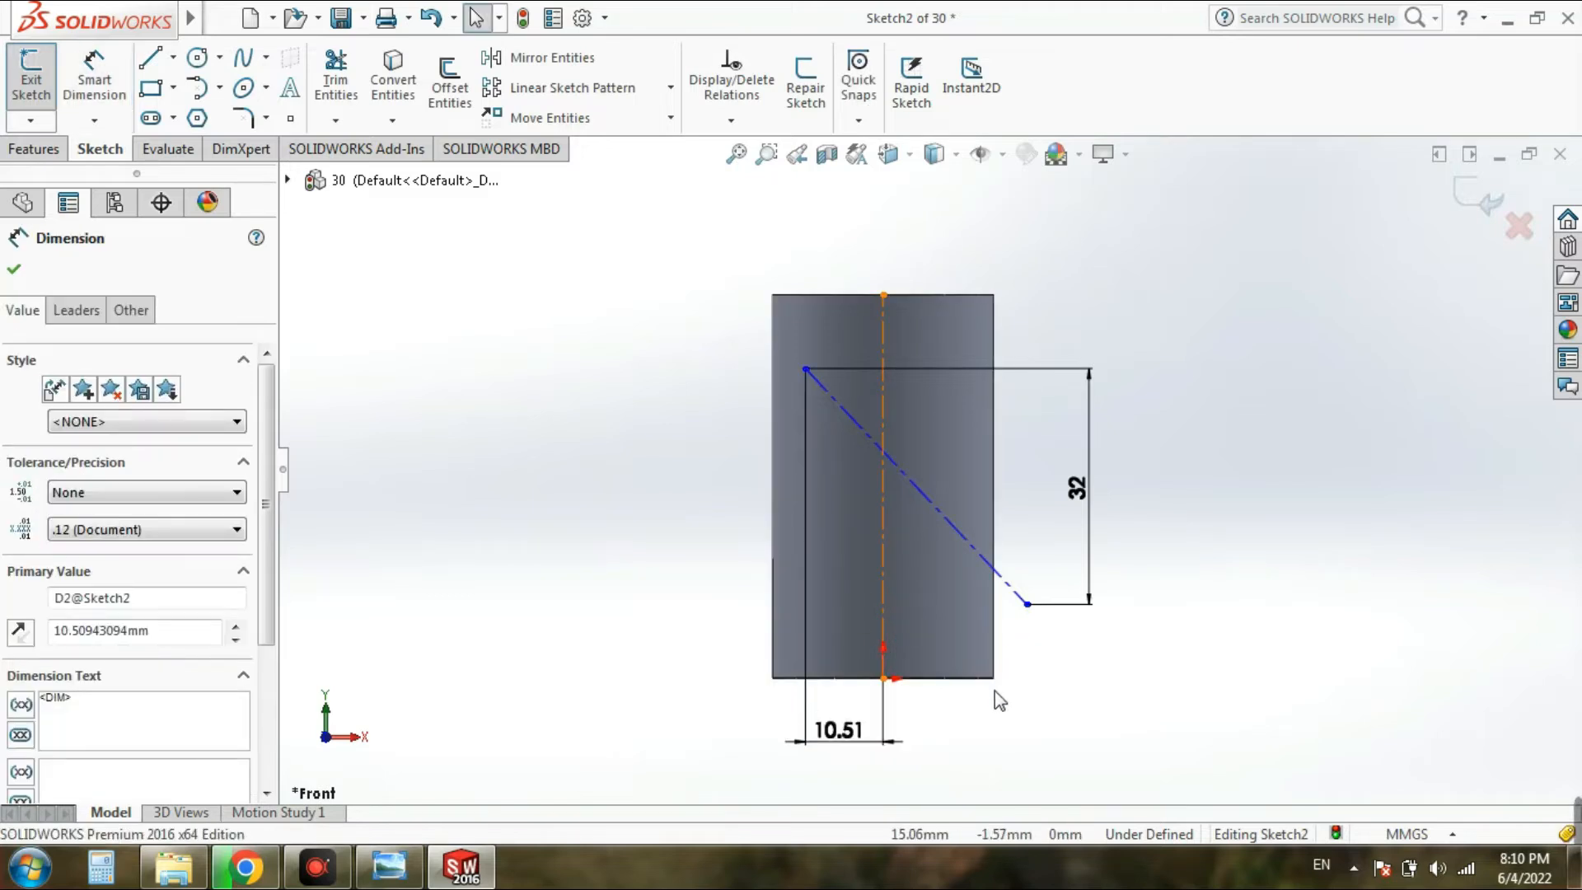
{"action": "key", "text": "ctrl+z"}
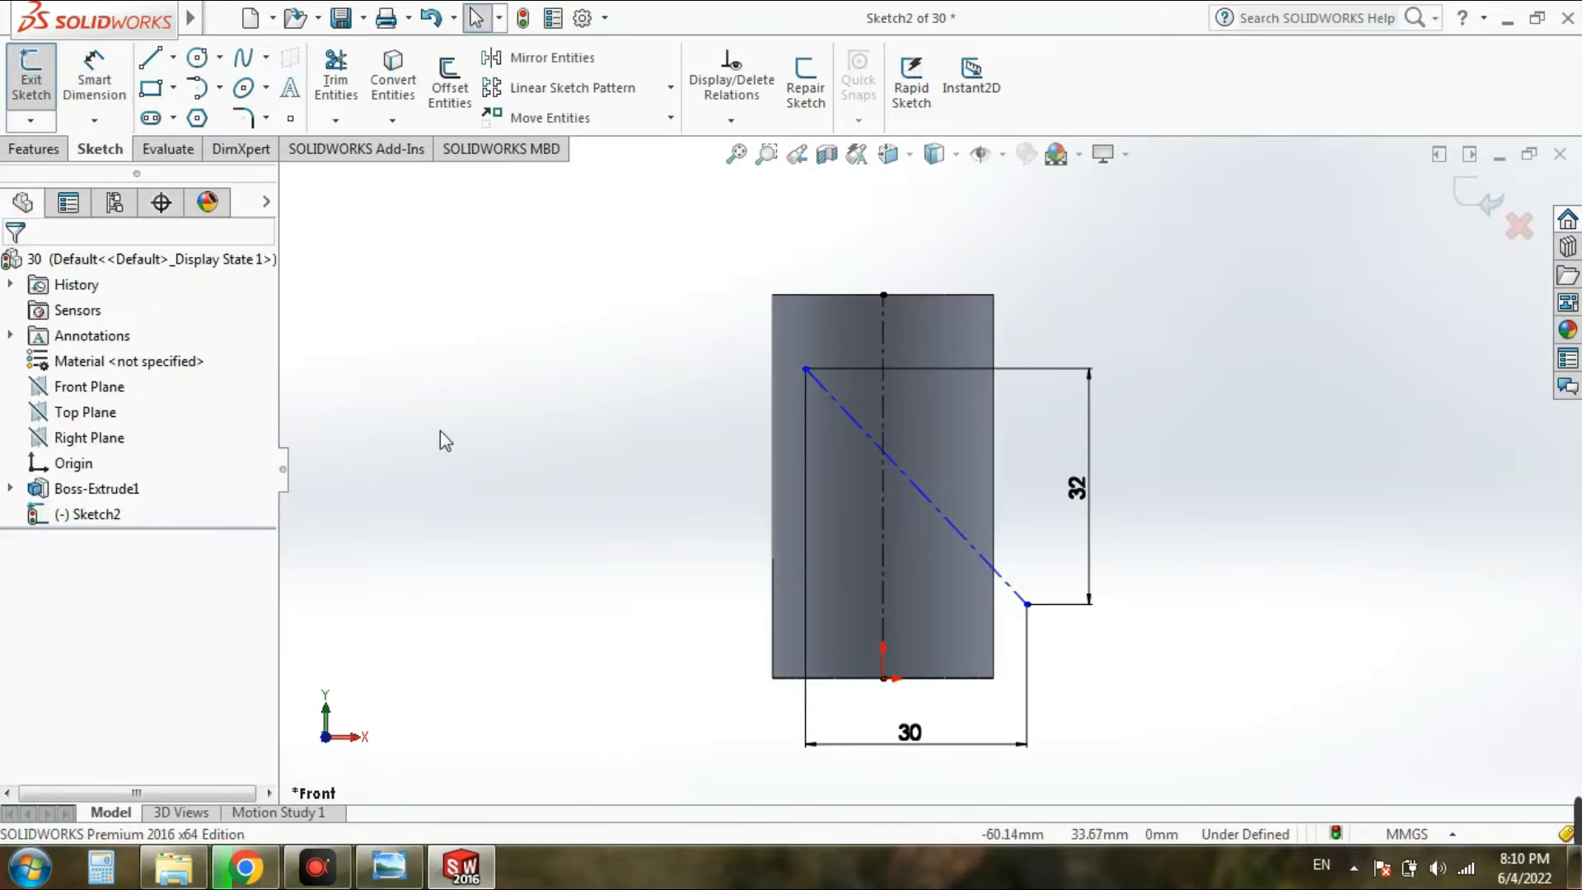
Step: Dimension the horizontal distance from the slanted centerline's lower endpoint to the vertical centerline as 15 mm
{"action": "left_click", "coordinate": [95, 79]}
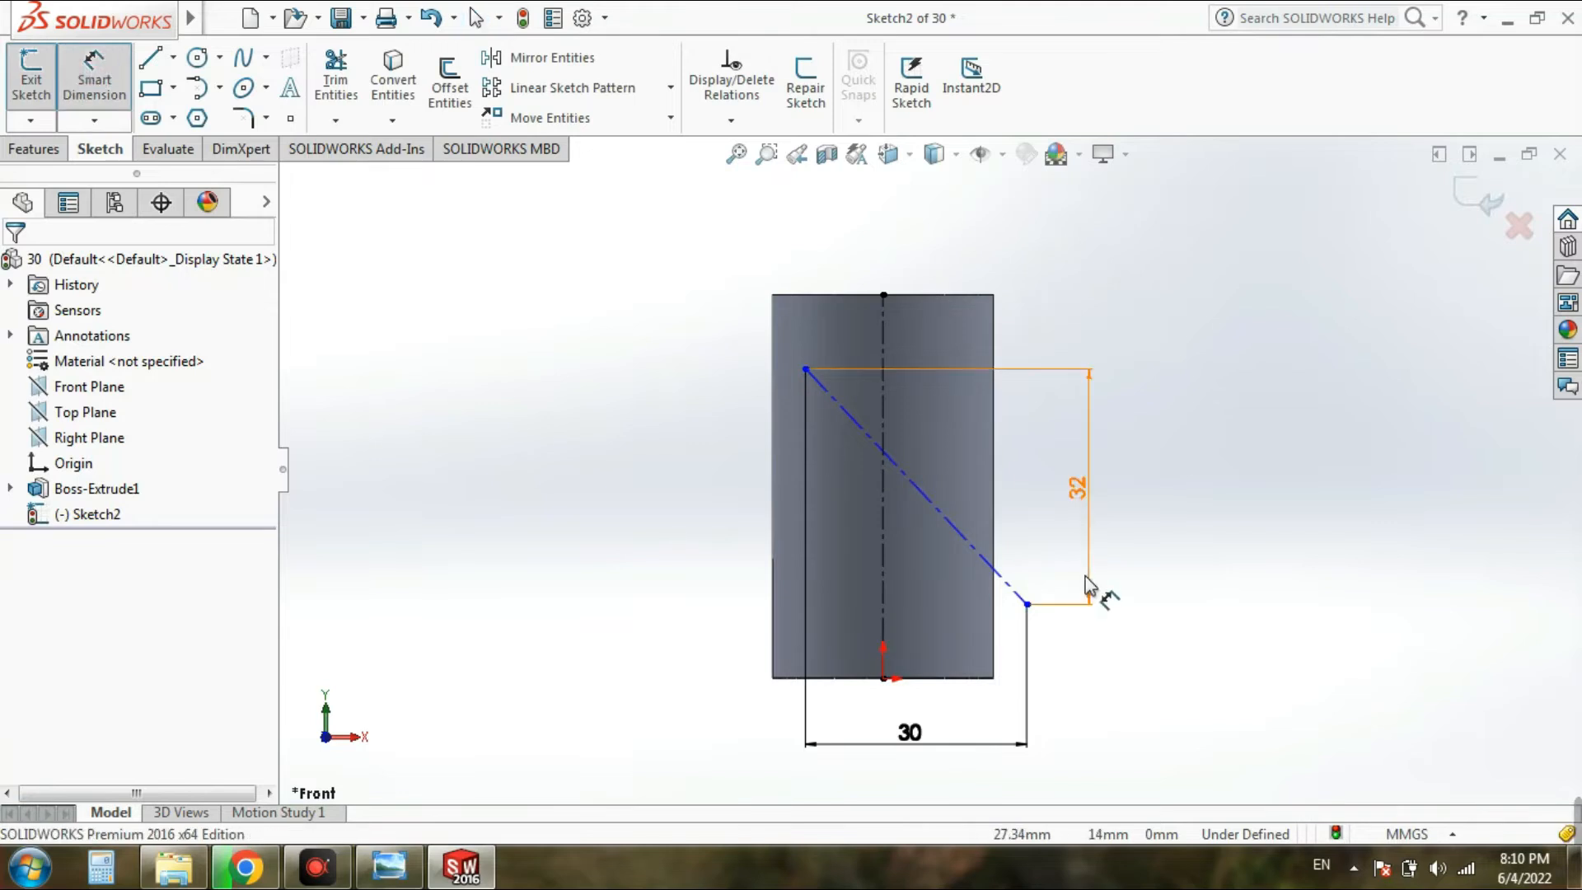
{"action": "left_click", "coordinate": [1027, 605]}
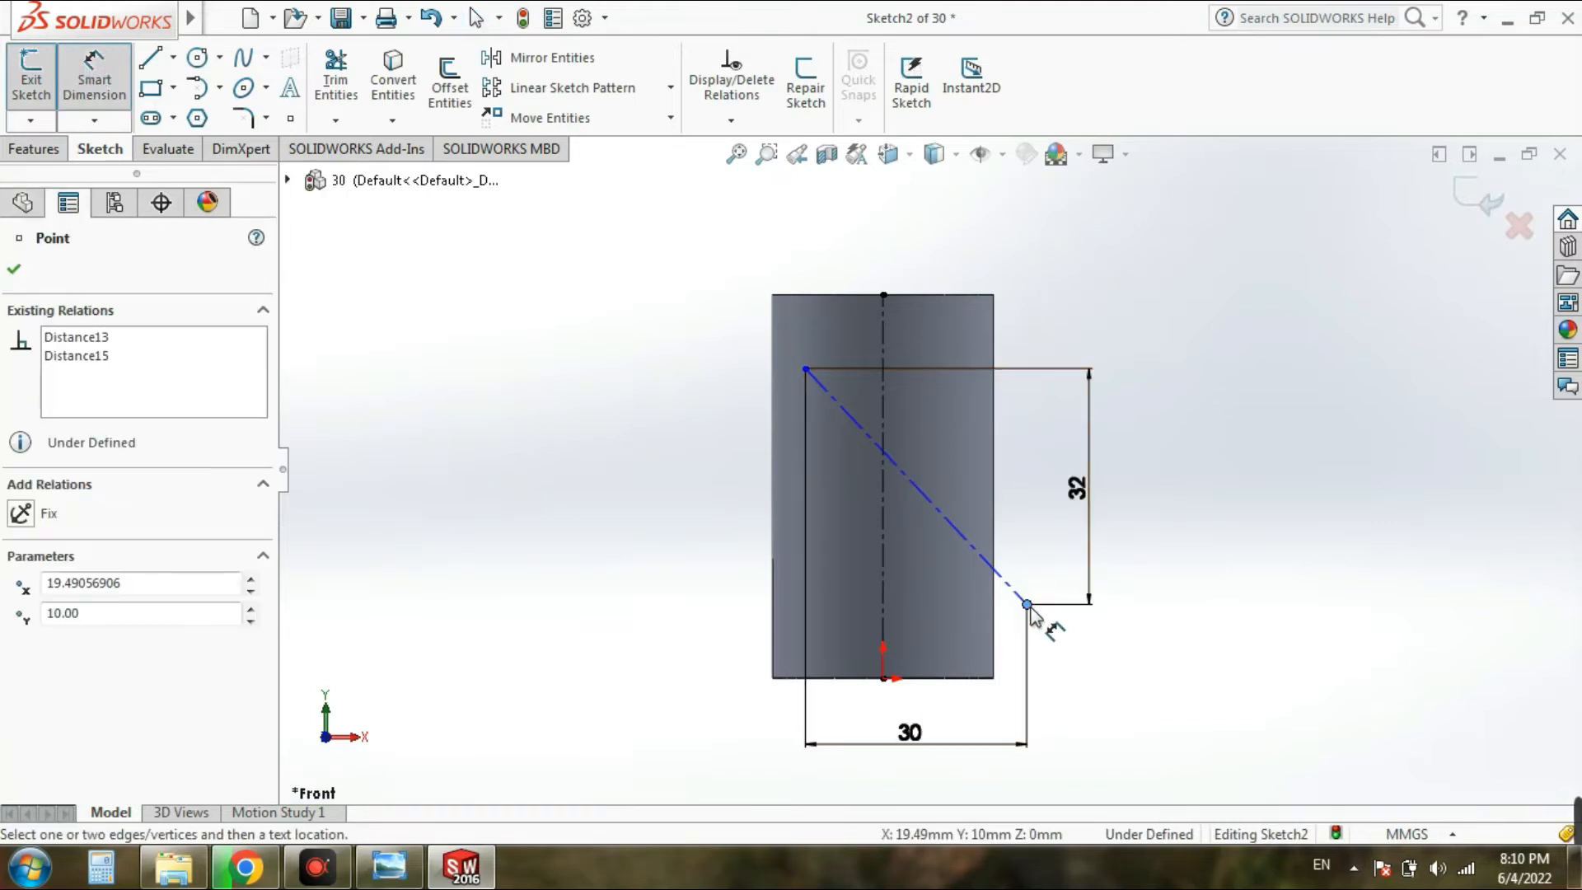
{"action": "left_click", "coordinate": [883, 590]}
{"action": "left_click", "coordinate": [939, 709]}
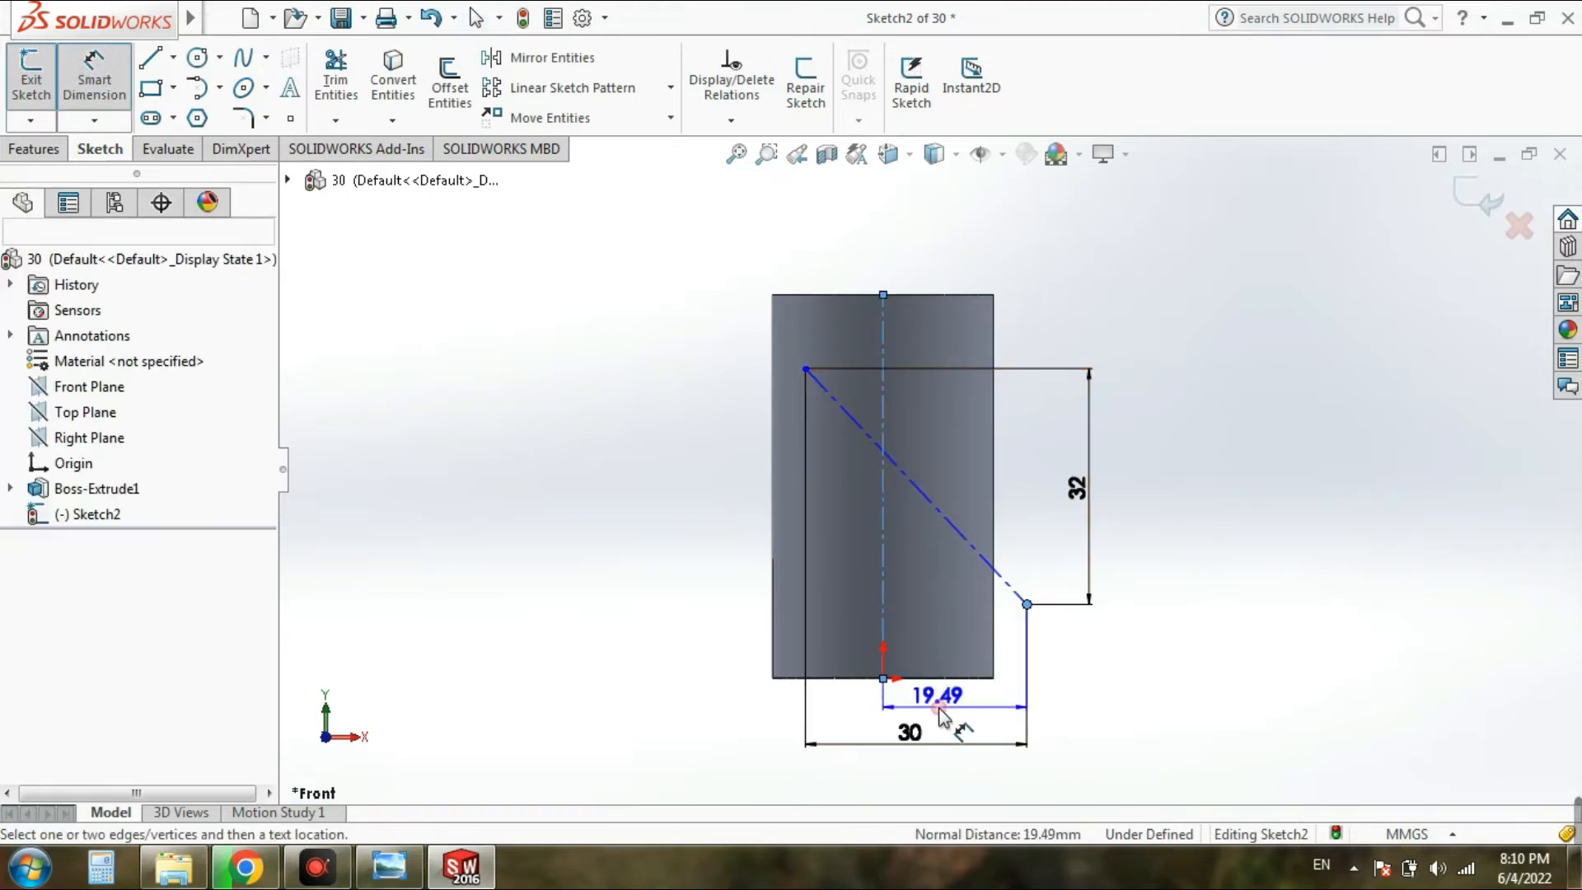
{"action": "type", "text": "15"}
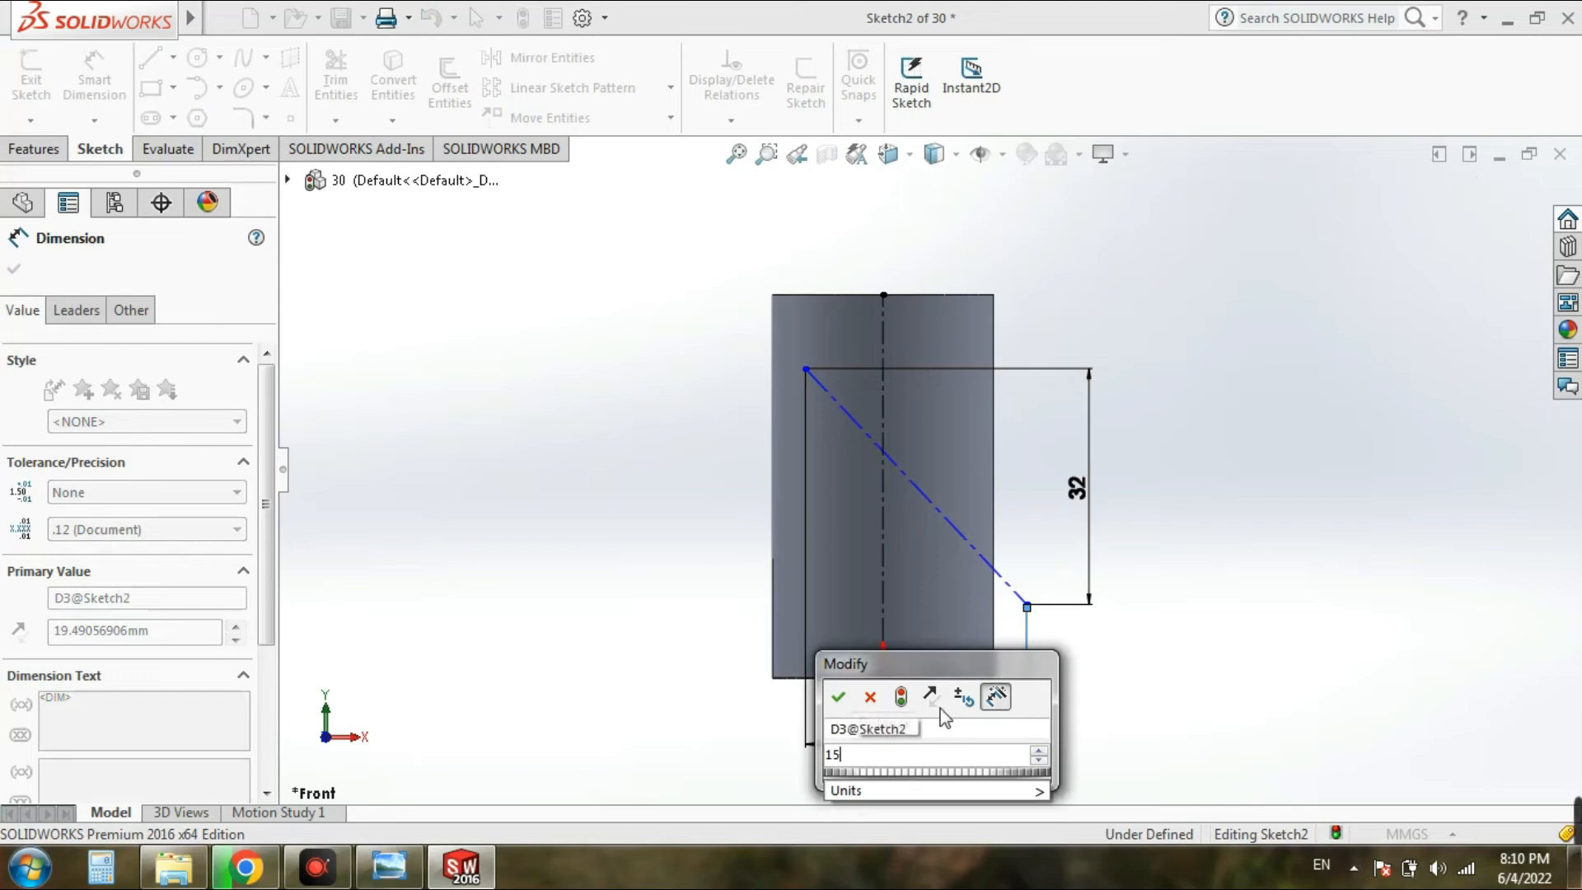
{"action": "left_click", "coordinate": [839, 697]}
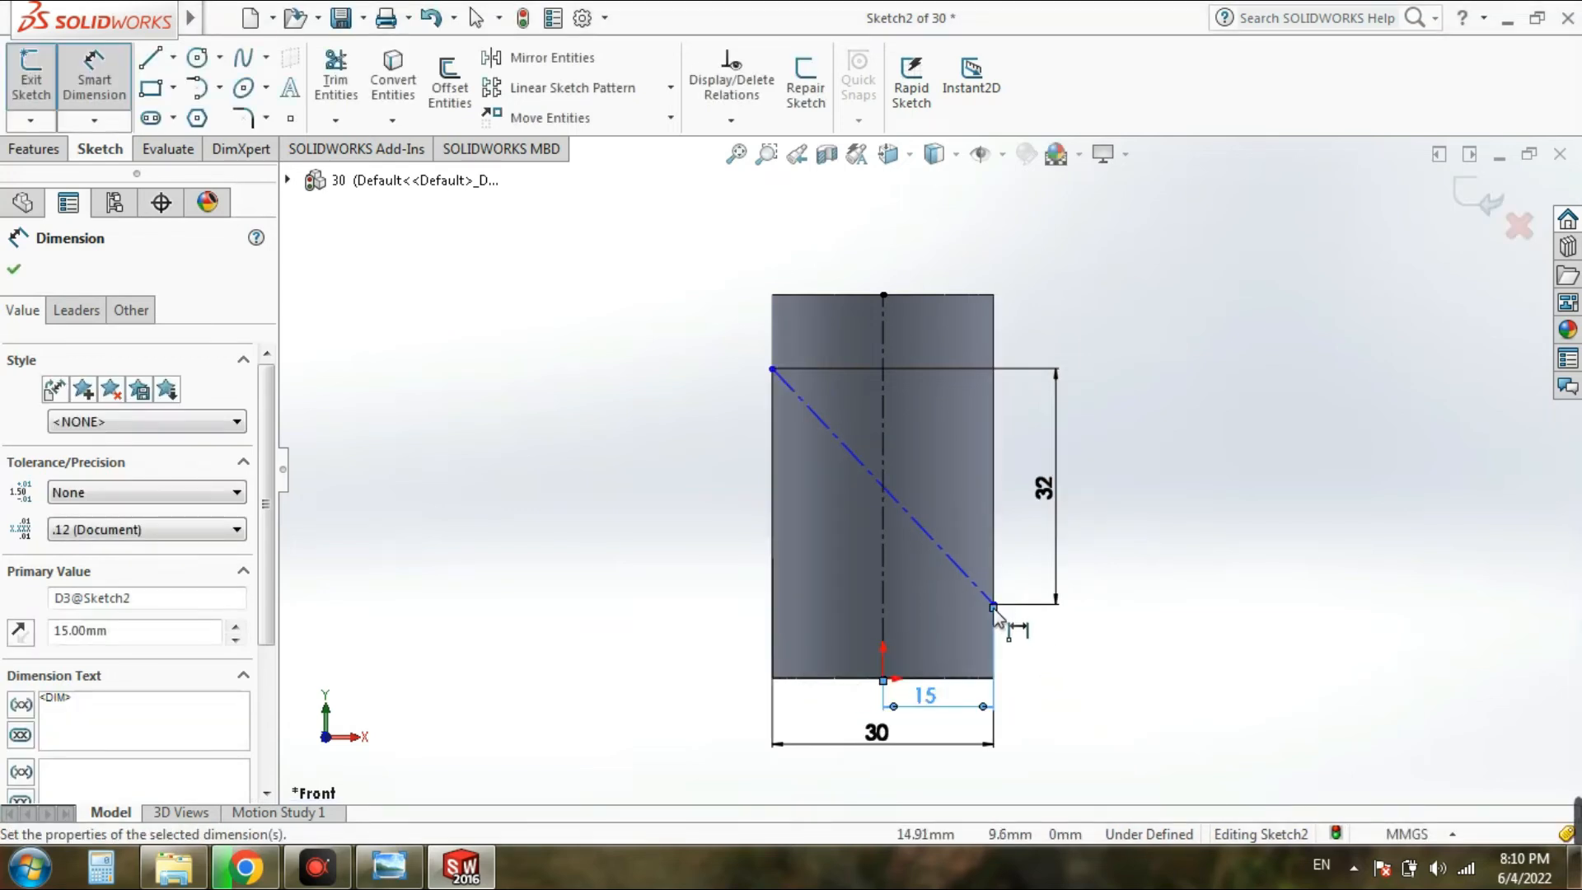
{"action": "left_click_drag", "start_coordinate": [994, 610], "coordinate": [977, 664]}
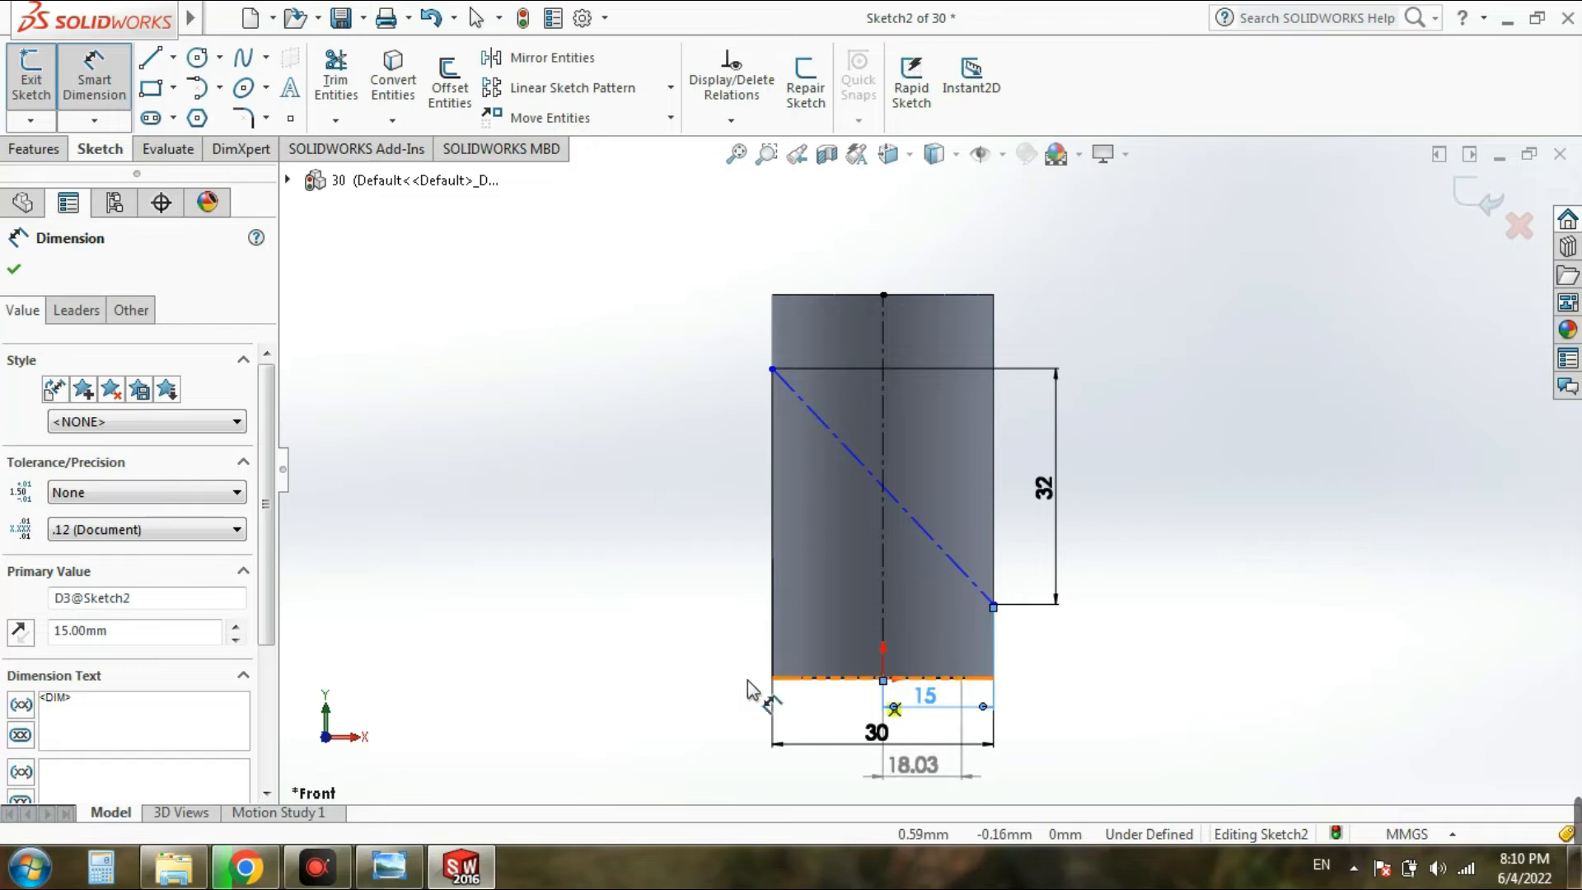
{"action": "key", "text": "Escape"}
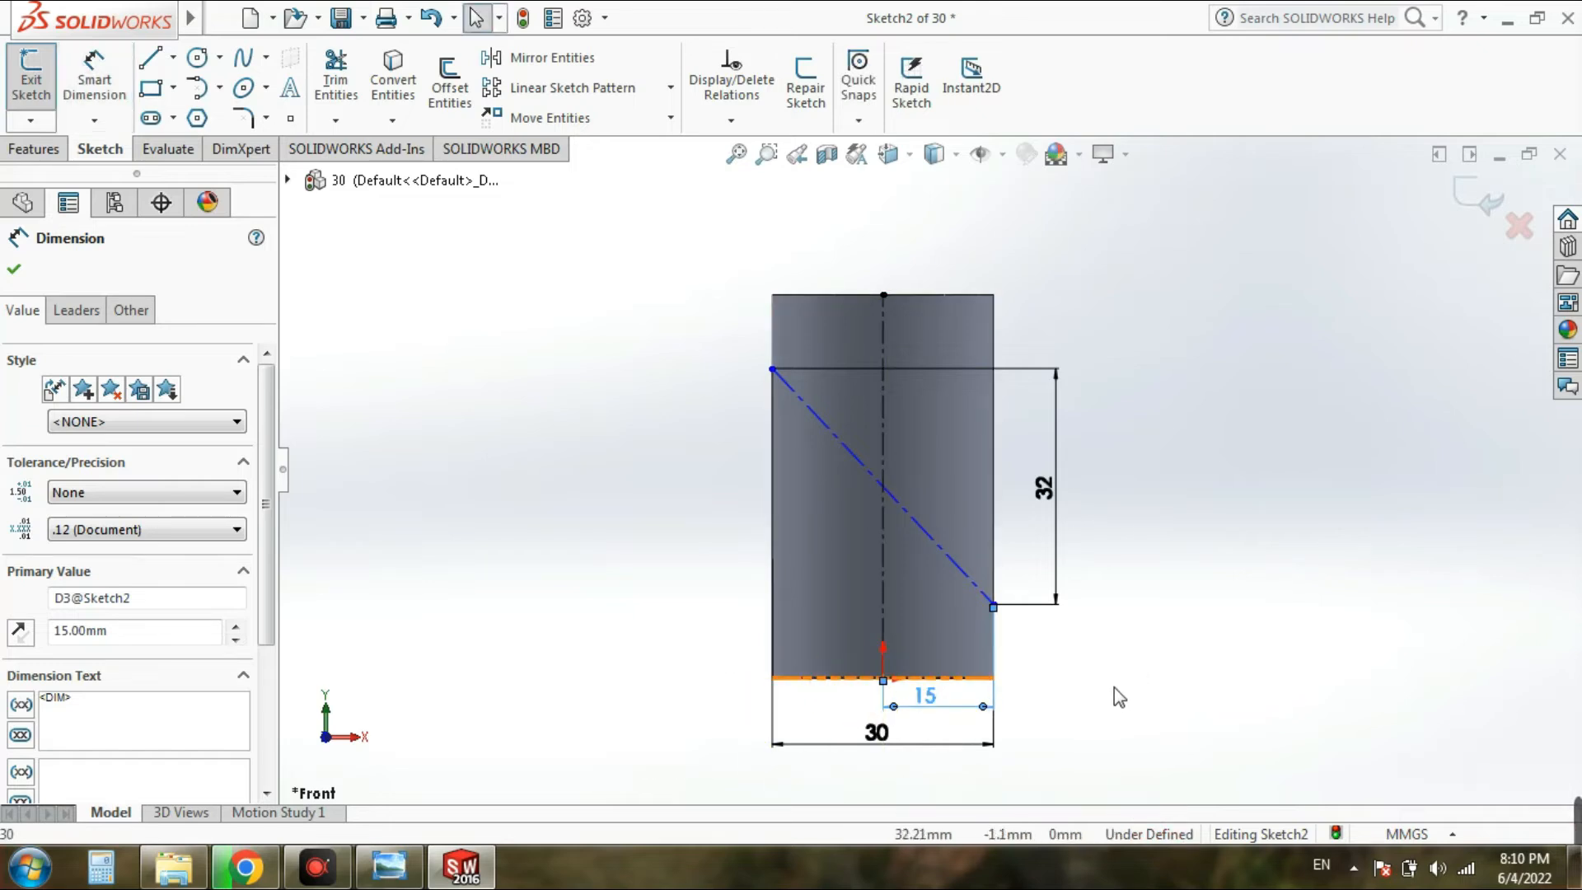
Step: Dimension the vertical distance from the origin to the slanted centerline's lower endpoint as 10 mm and finish dimensioning
{"action": "scroll", "coordinate": [1125, 721], "scroll_direction": "up", "scroll_amount": 1}
{"action": "scroll", "coordinate": [1036, 571], "scroll_direction": "down", "scroll_amount": 1}
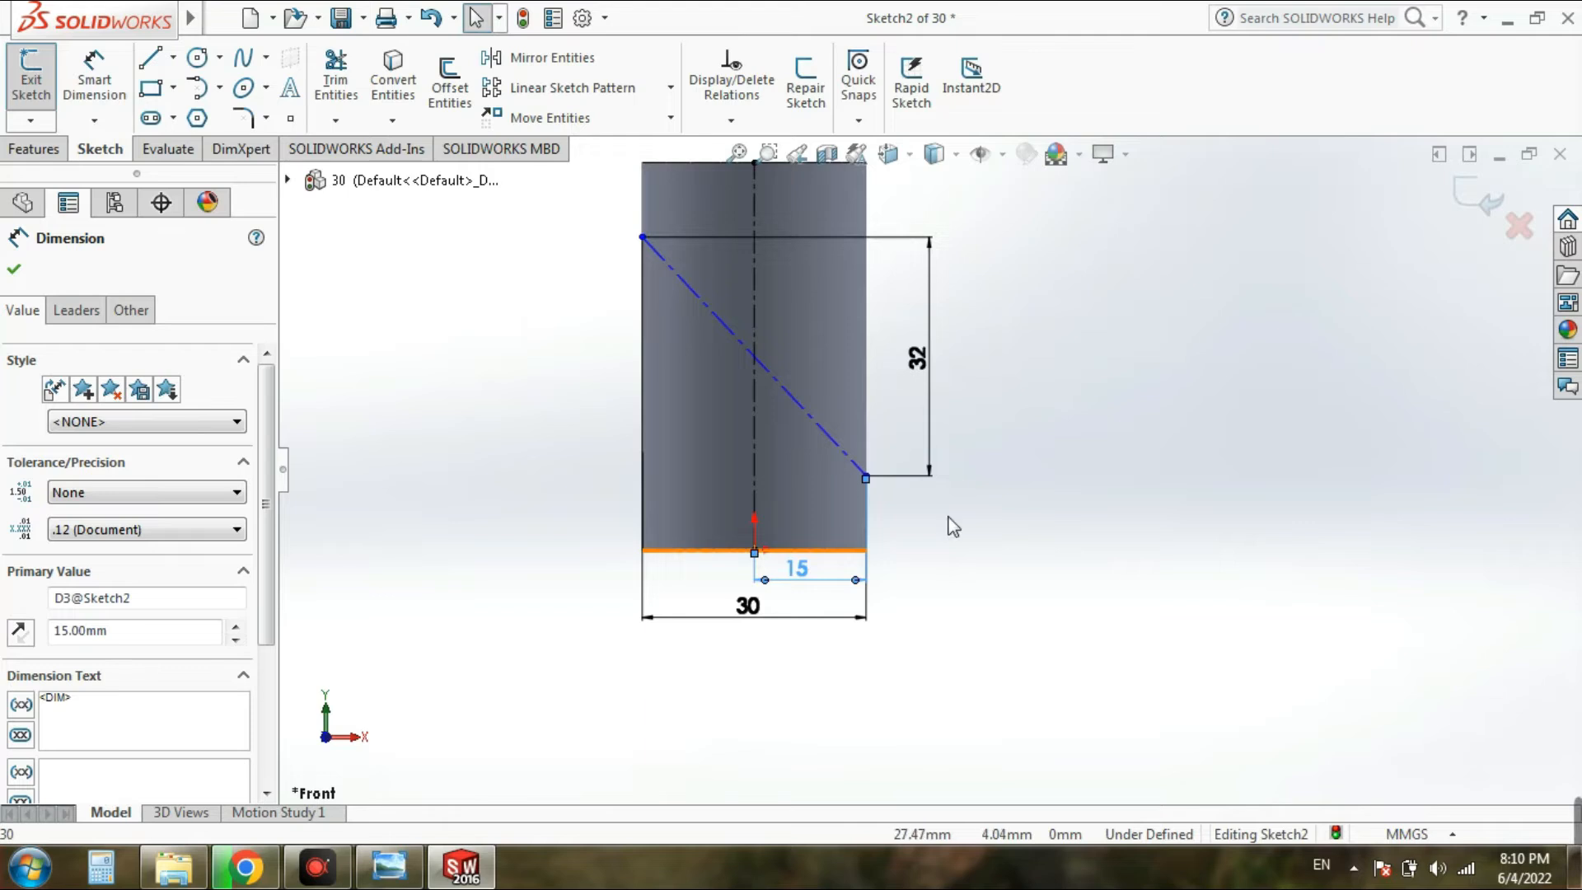
{"action": "scroll", "coordinate": [972, 523], "scroll_direction": "down", "scroll_amount": 3}
{"action": "scroll", "coordinate": [834, 455], "scroll_direction": "down", "scroll_amount": 3}
{"action": "left_click", "coordinate": [861, 535]}
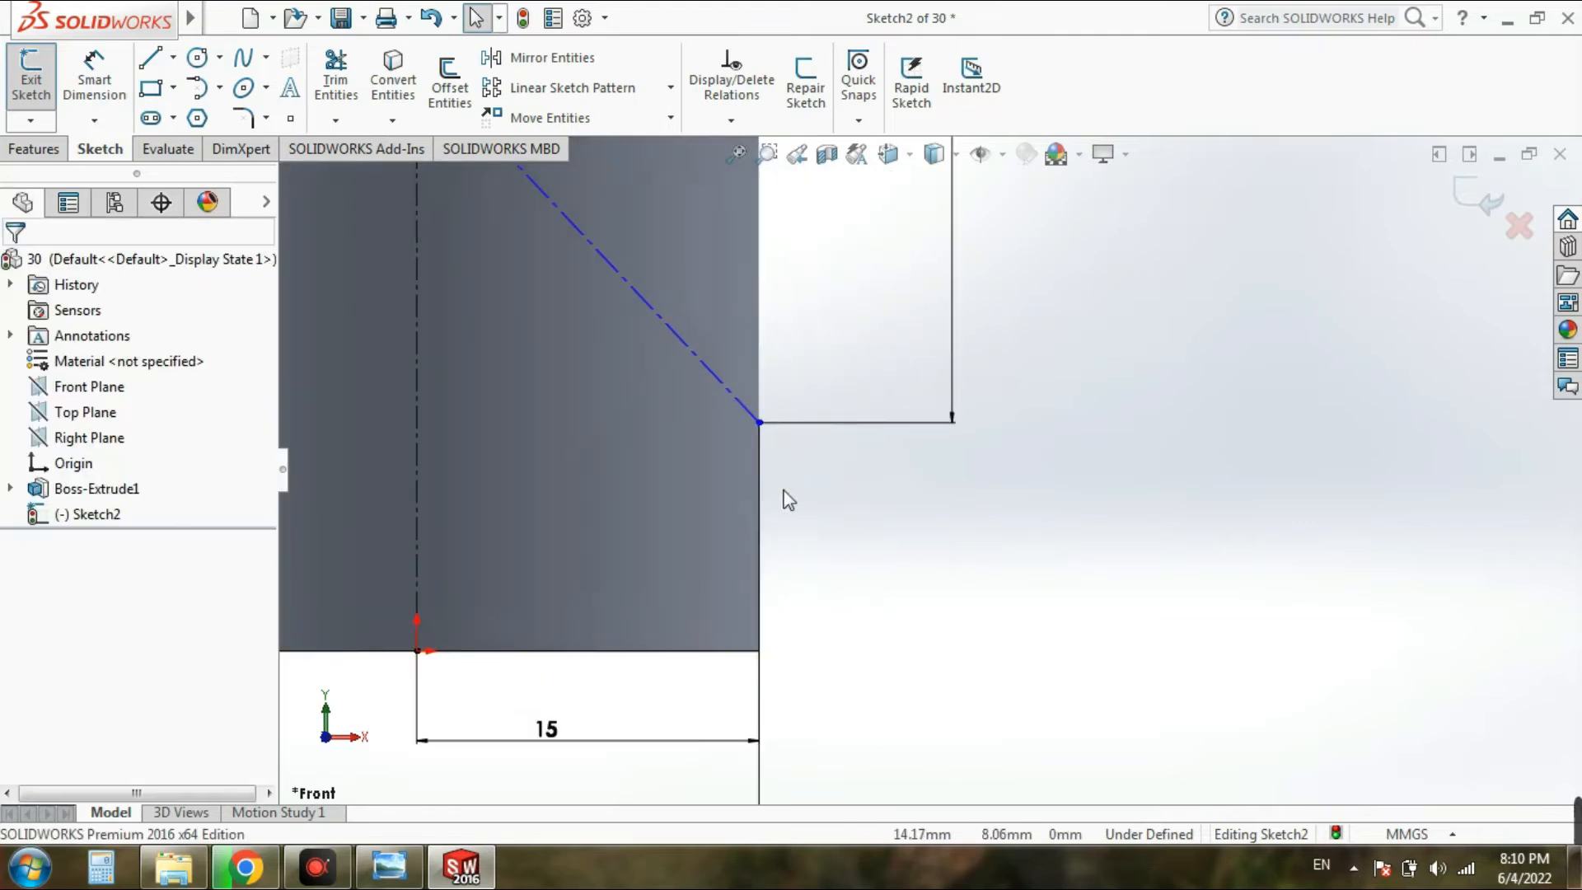
{"action": "left_click", "coordinate": [94, 78]}
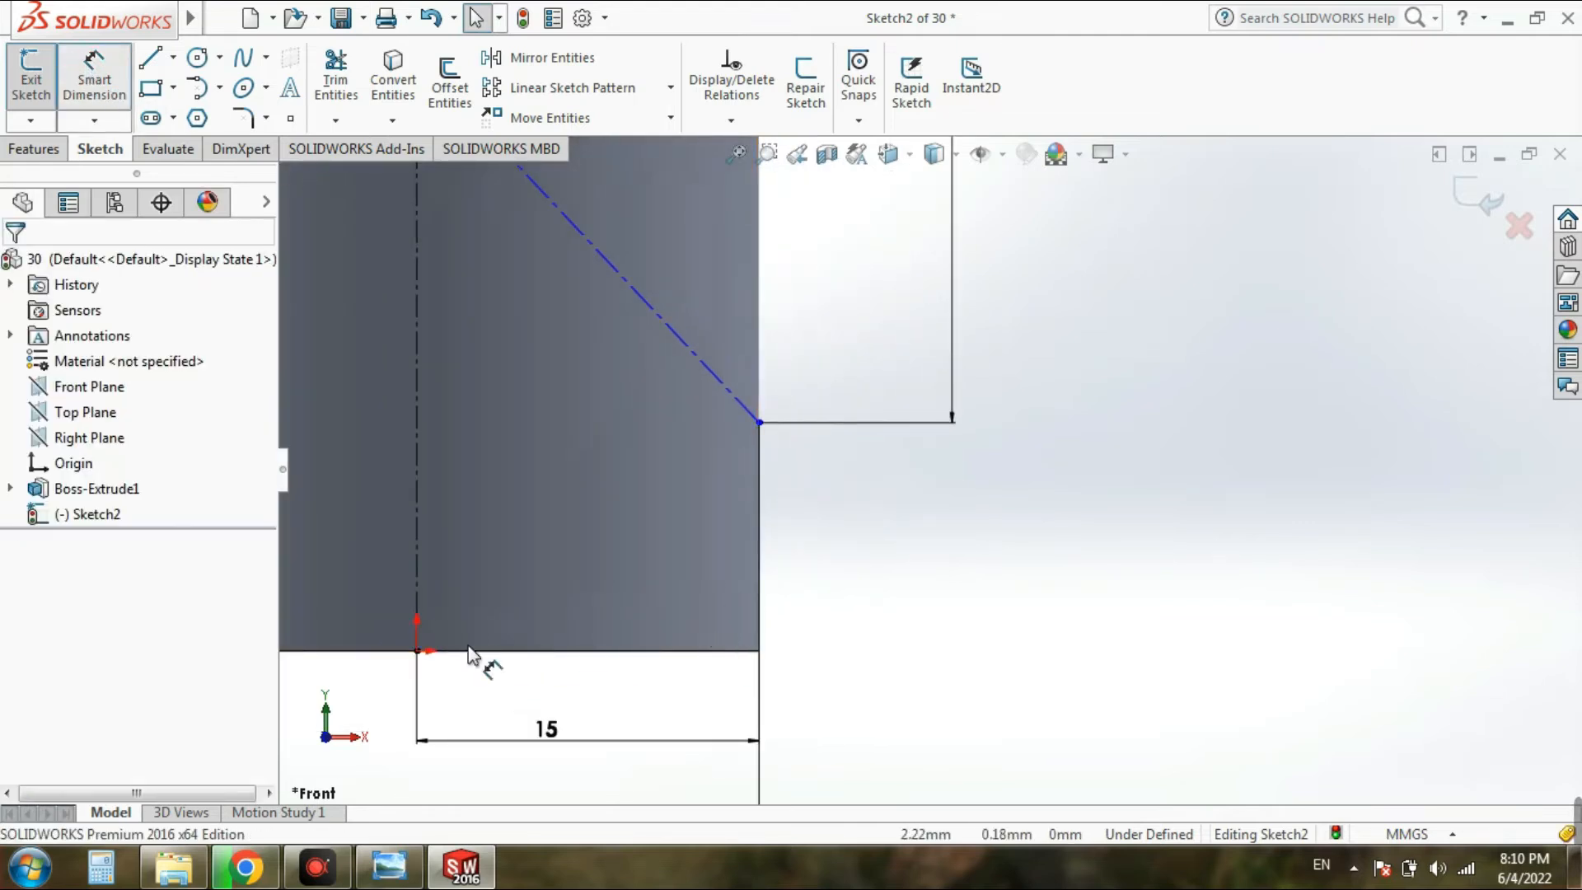
{"action": "left_click", "coordinate": [418, 652]}
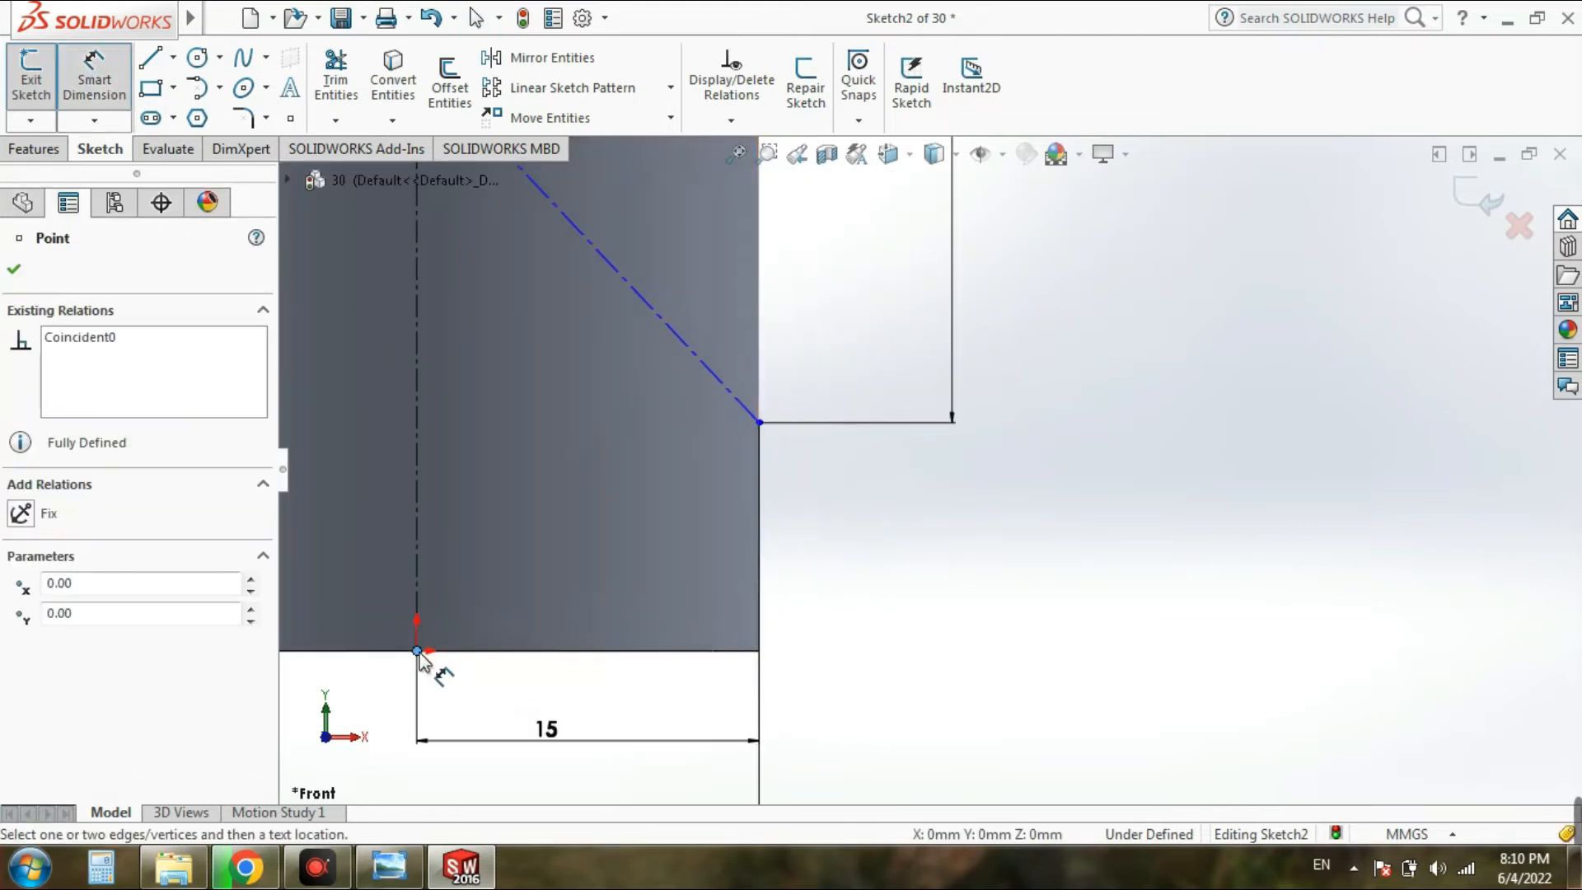
{"action": "left_click", "coordinate": [760, 424]}
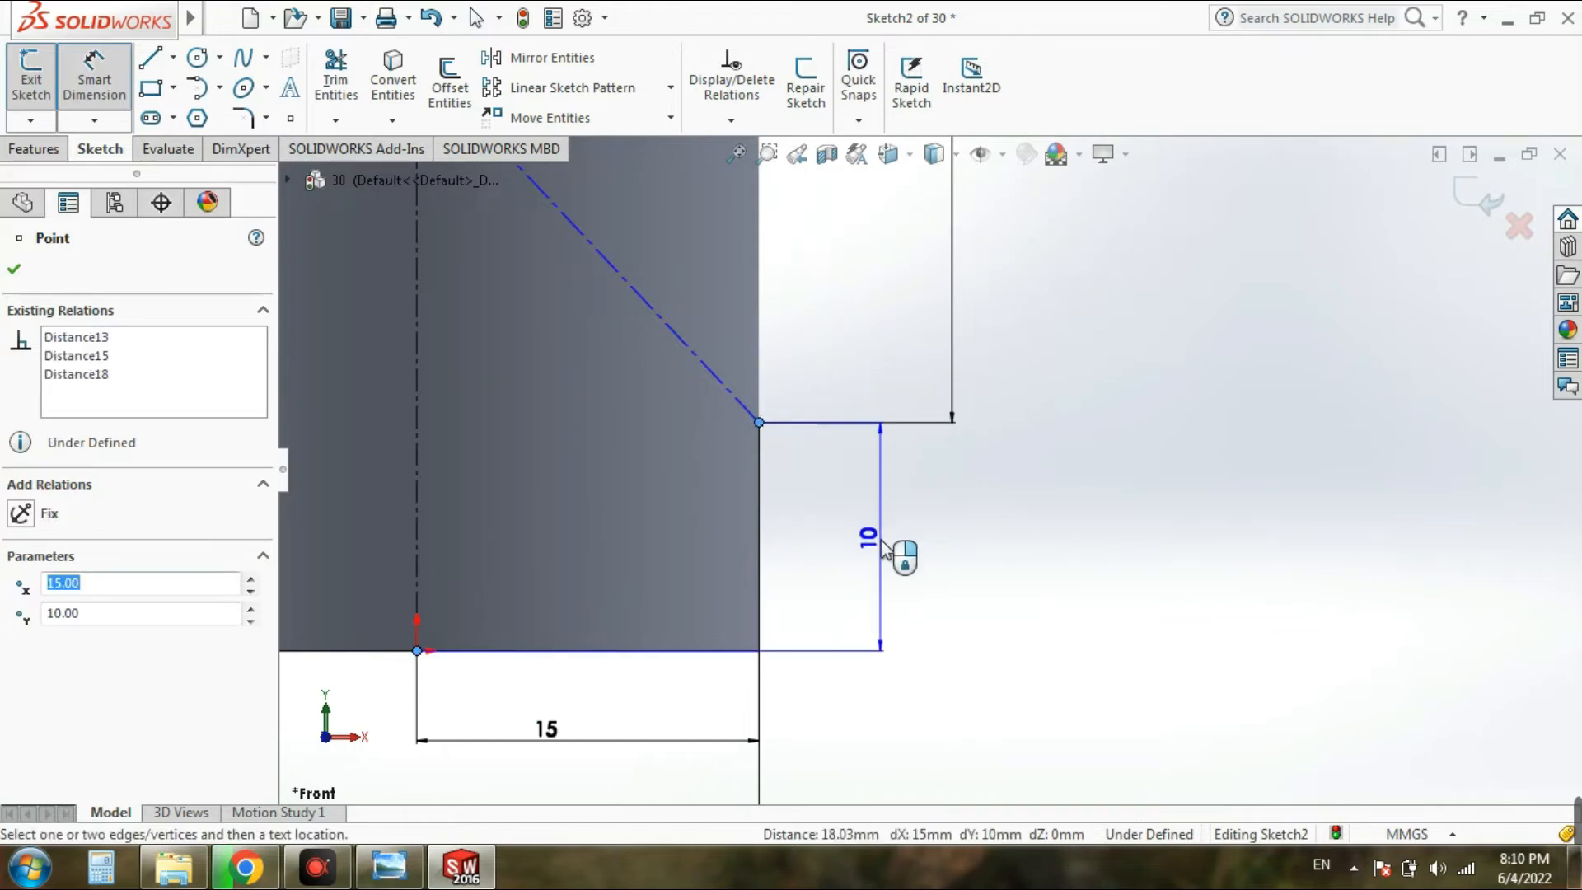
{"action": "left_click", "coordinate": [882, 546]}
{"action": "left_click", "coordinate": [785, 529]}
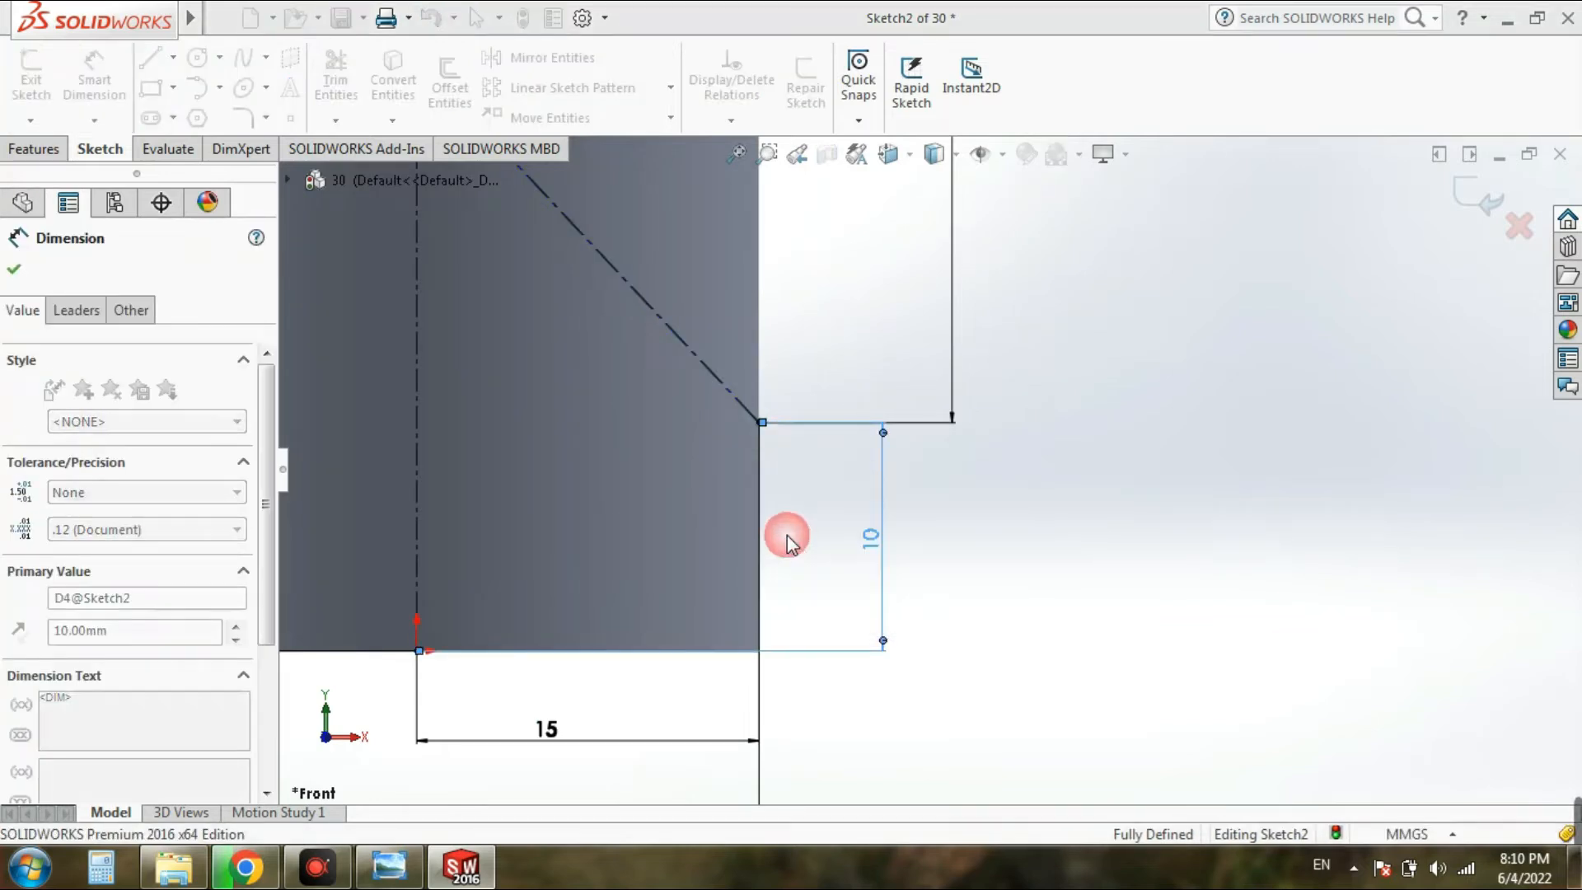
{"action": "scroll", "coordinate": [1096, 635], "scroll_direction": "up", "scroll_amount": 4}
{"action": "scroll", "coordinate": [1086, 634], "scroll_direction": "up", "scroll_amount": 3}
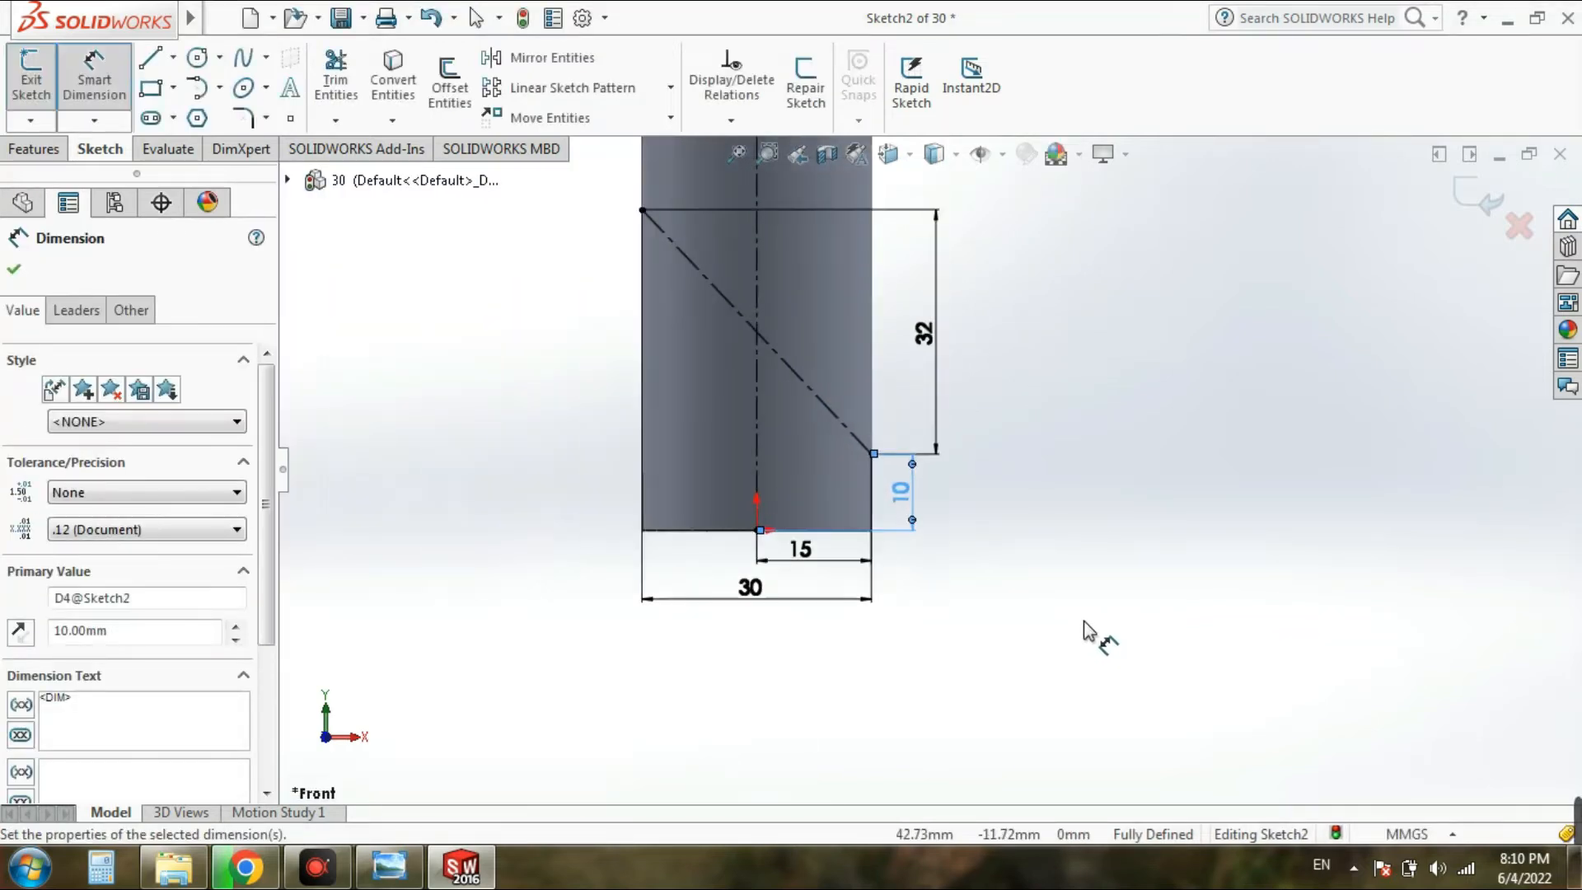
{"action": "scroll", "coordinate": [971, 388], "scroll_direction": "down", "scroll_amount": 1}
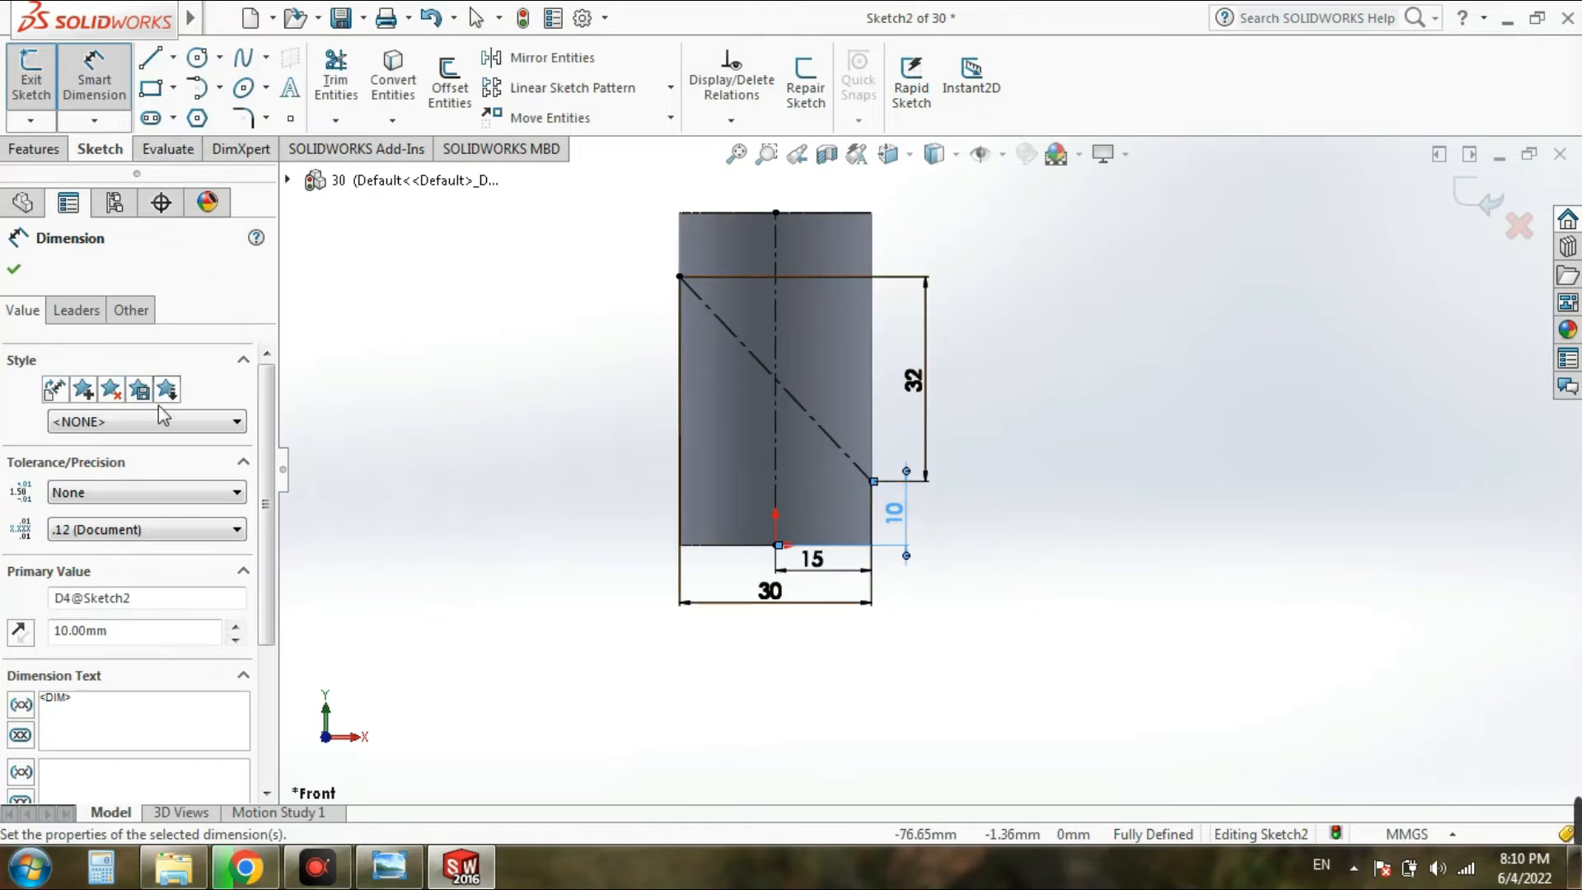
{"action": "left_click", "coordinate": [16, 274]}
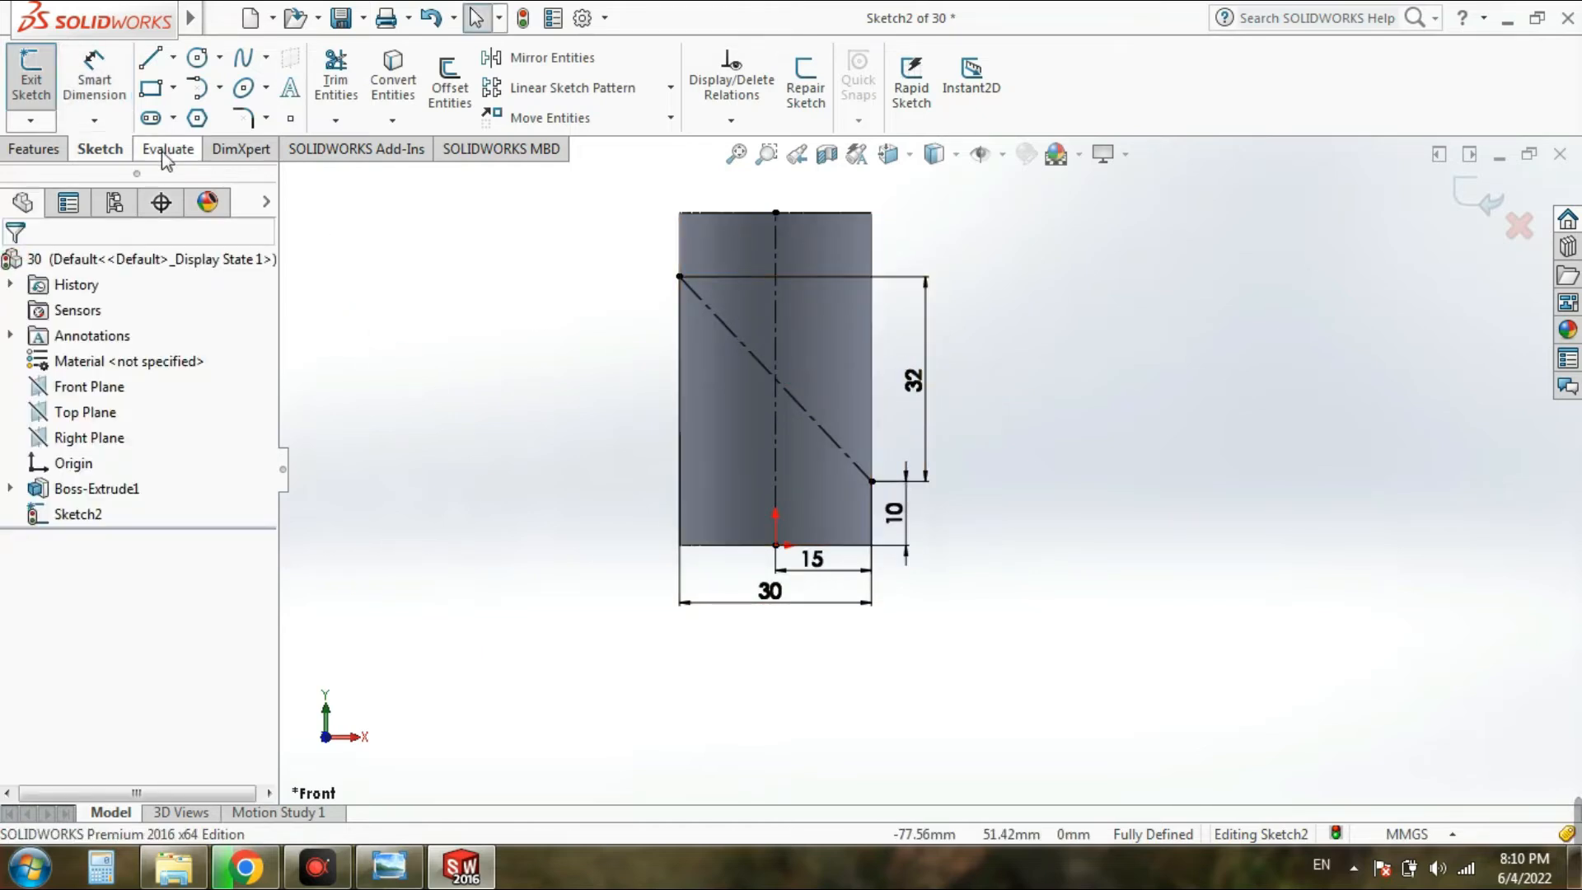
Step: Draw a straight slot about 8.7 mm wide along the slanted centerline, with its arc centers at the centerline's endpoints
{"action": "left_click", "coordinate": [153, 120]}
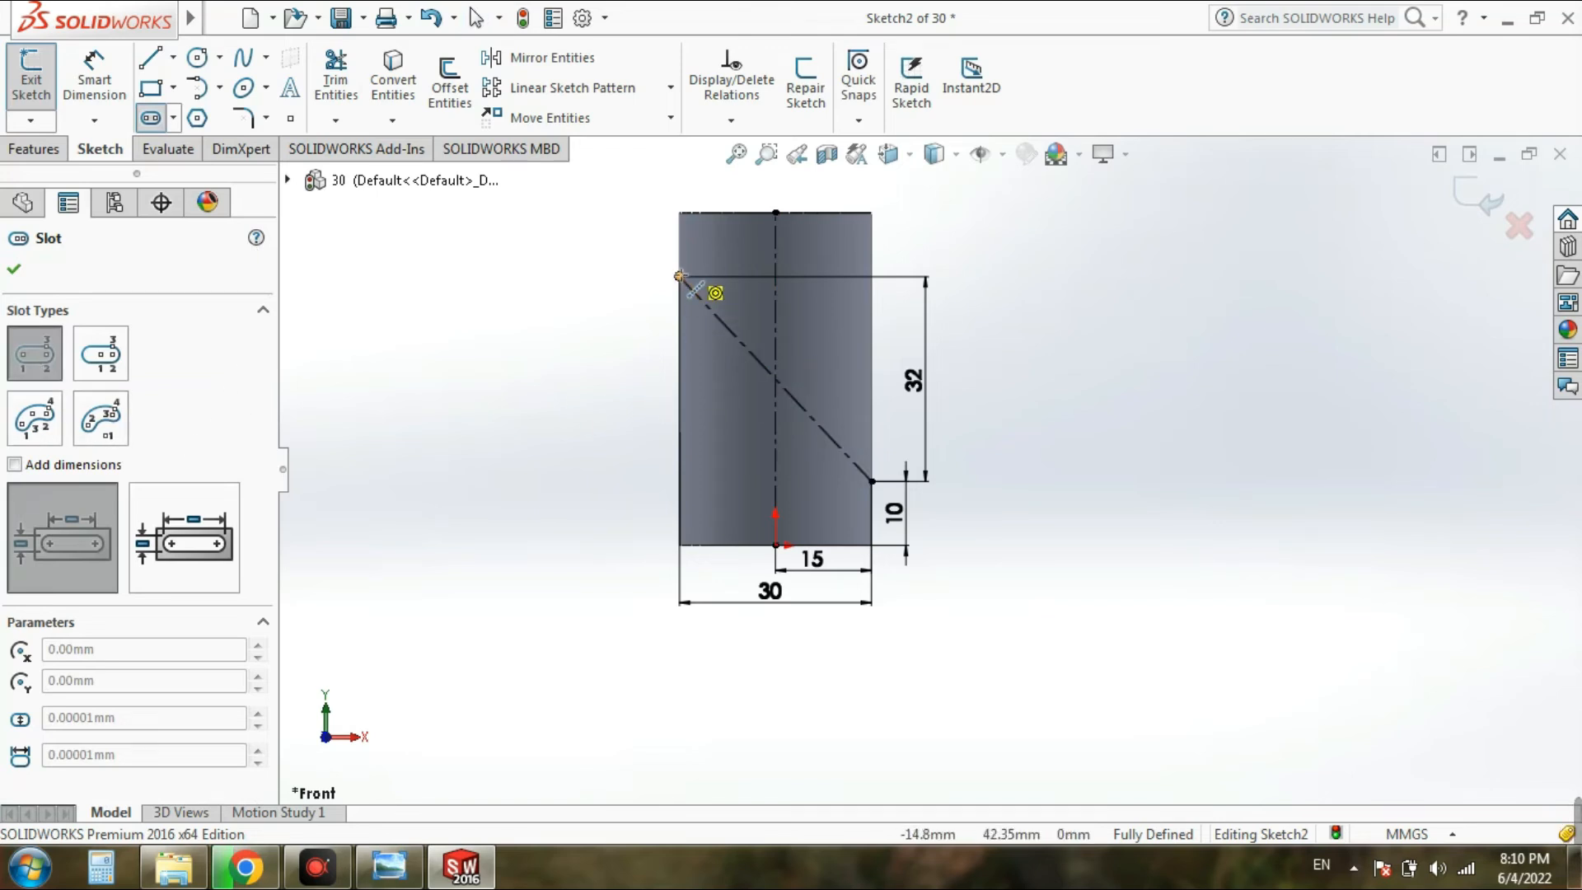
{"action": "left_click", "coordinate": [814, 429]}
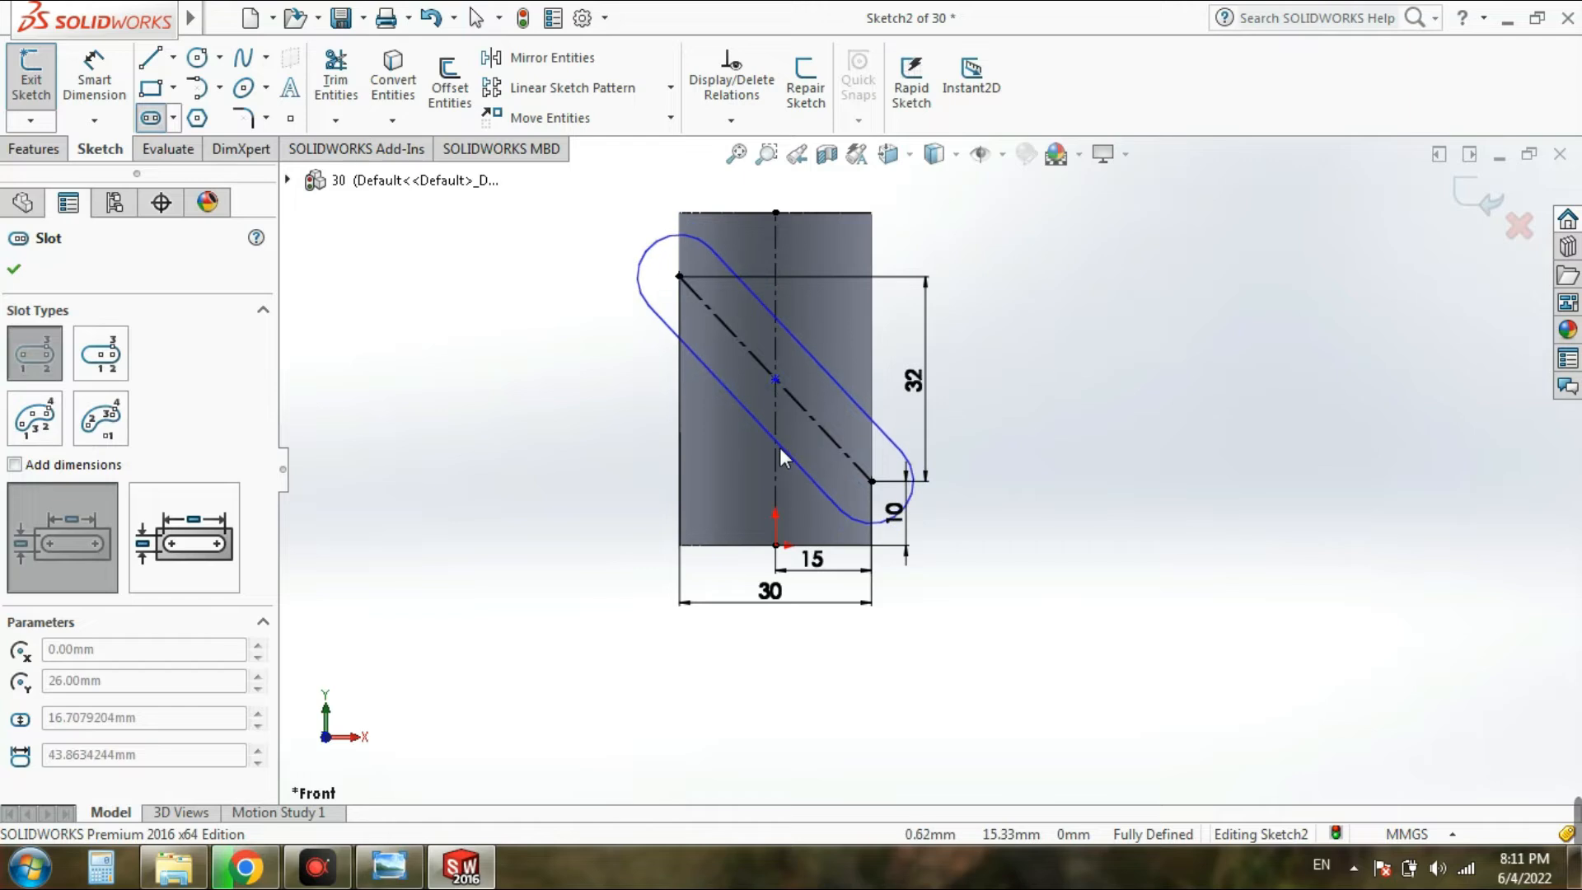
{"action": "left_click", "coordinate": [745, 389]}
Step: Check the slot width in the reference drawing, try to set the slot's width parameter to 10 mm, and leave the Slot command
{"action": "left_click", "coordinate": [389, 865]}
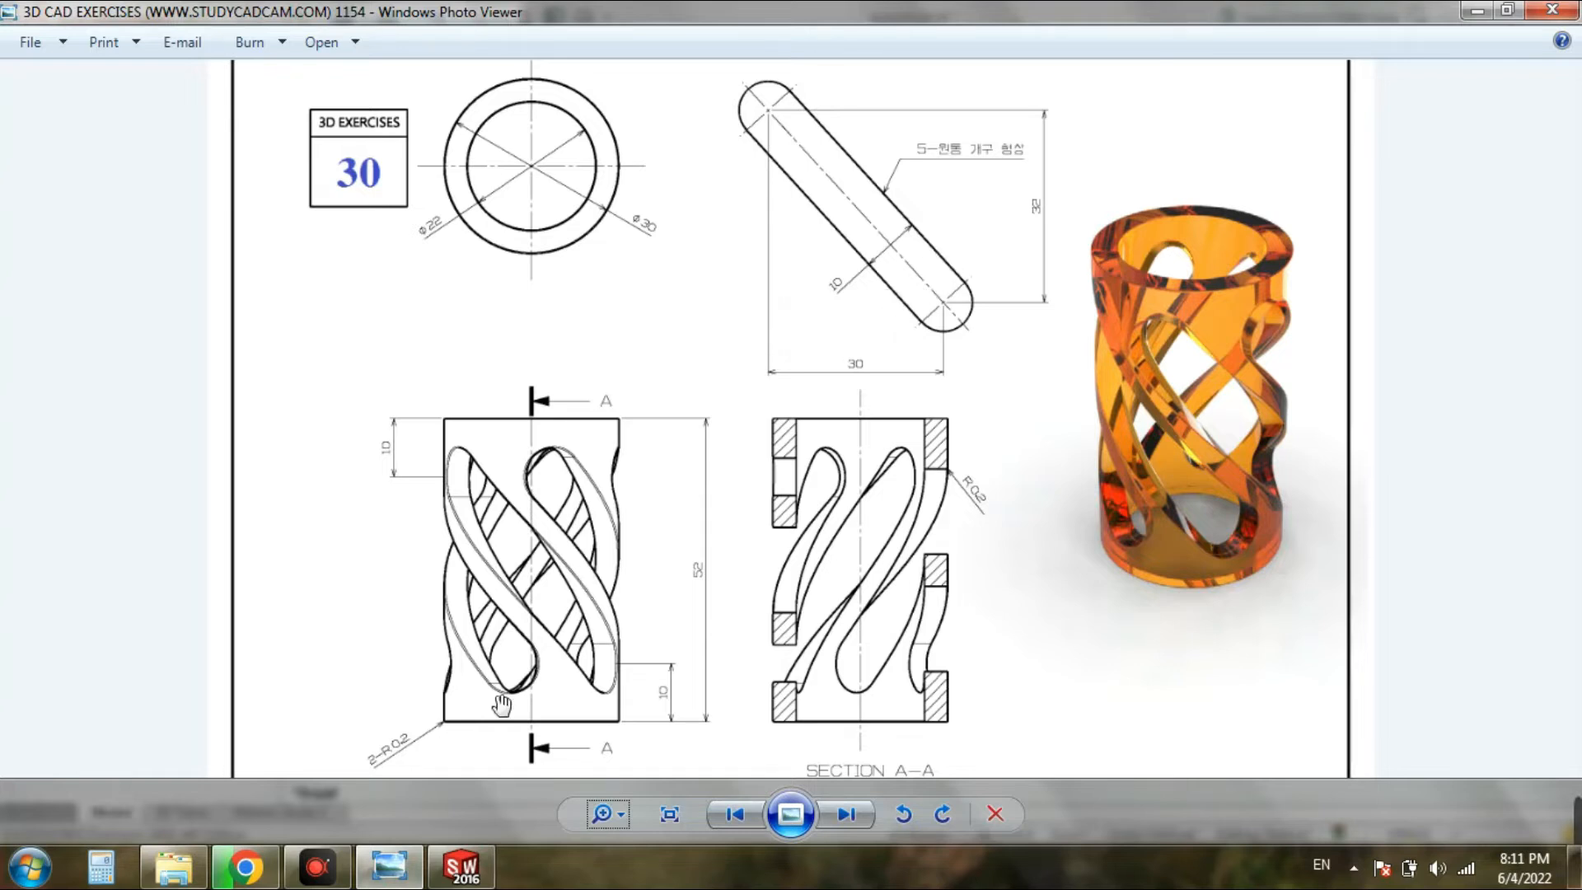
{"action": "left_click", "coordinate": [396, 864]}
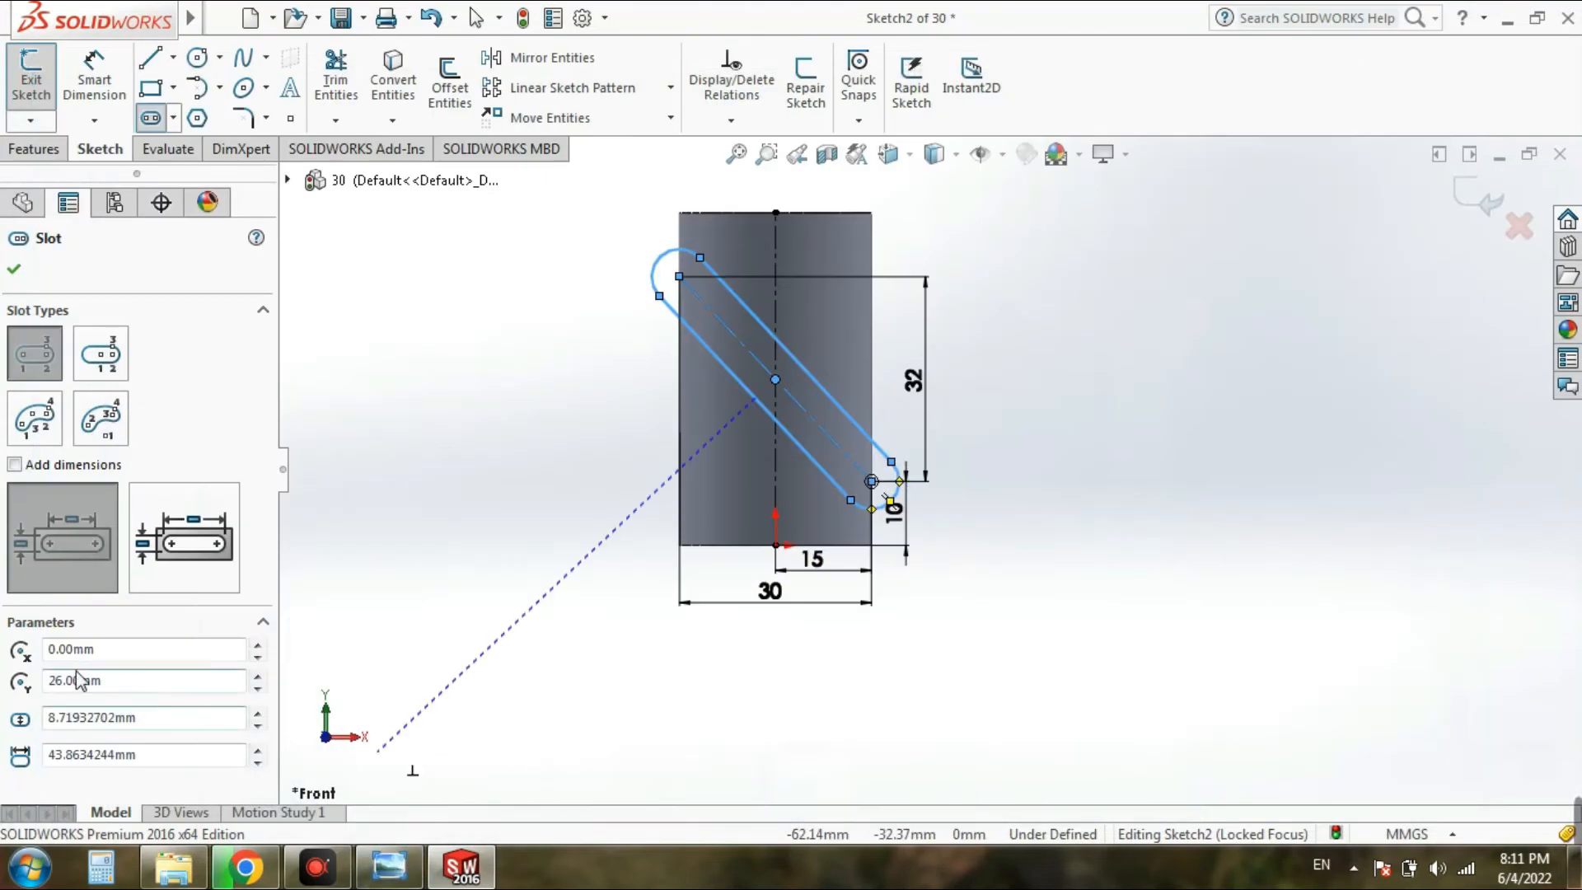
{"action": "double_click", "coordinate": [80, 718]}
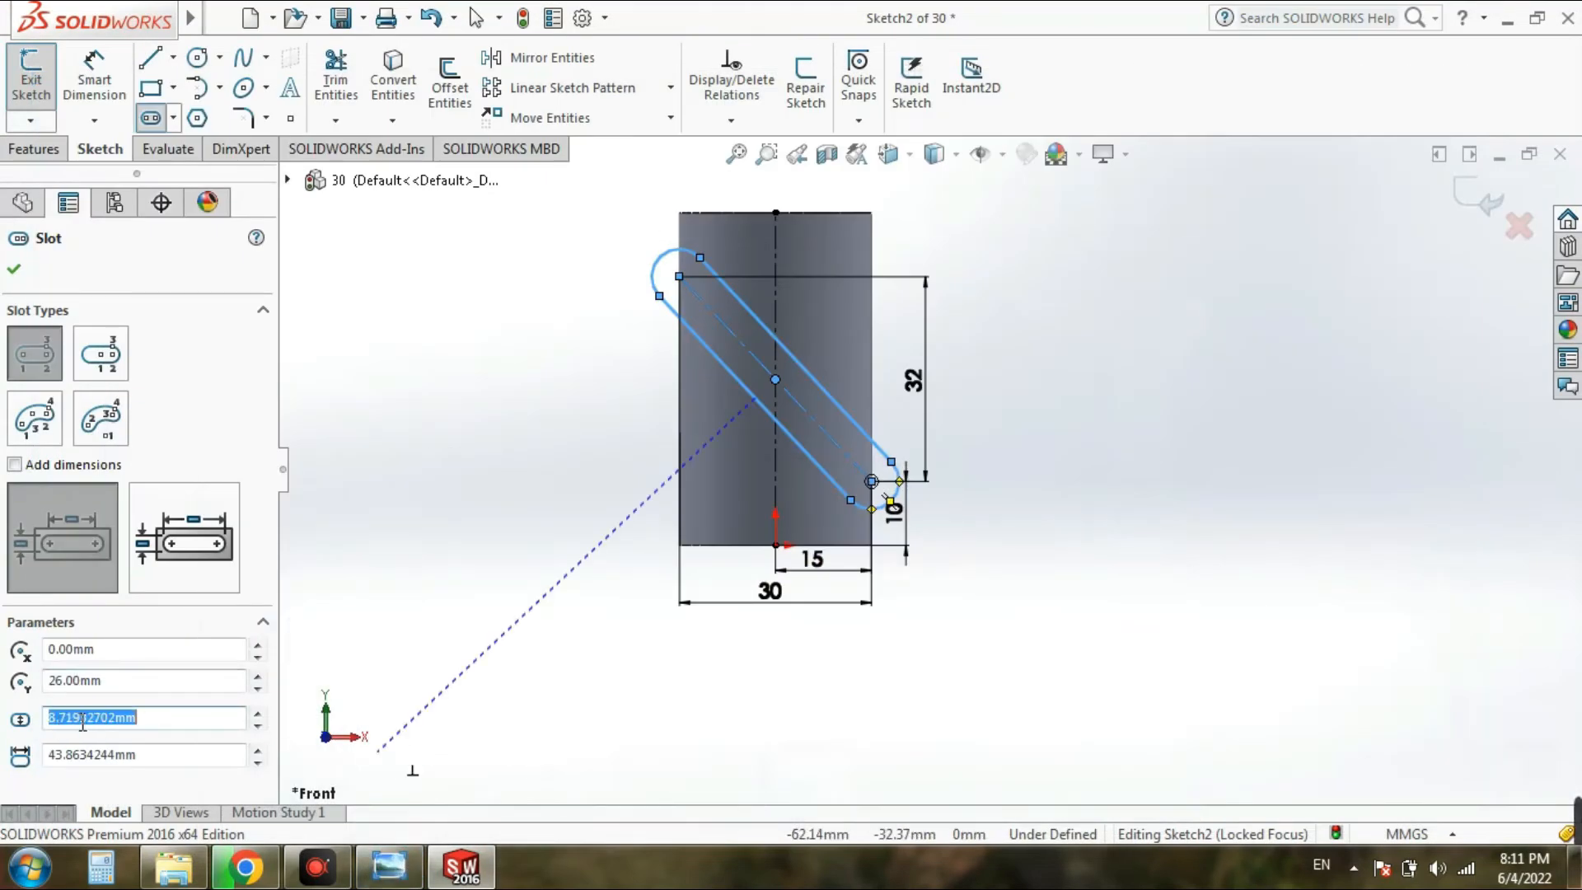
{"action": "type", "text": "10"}
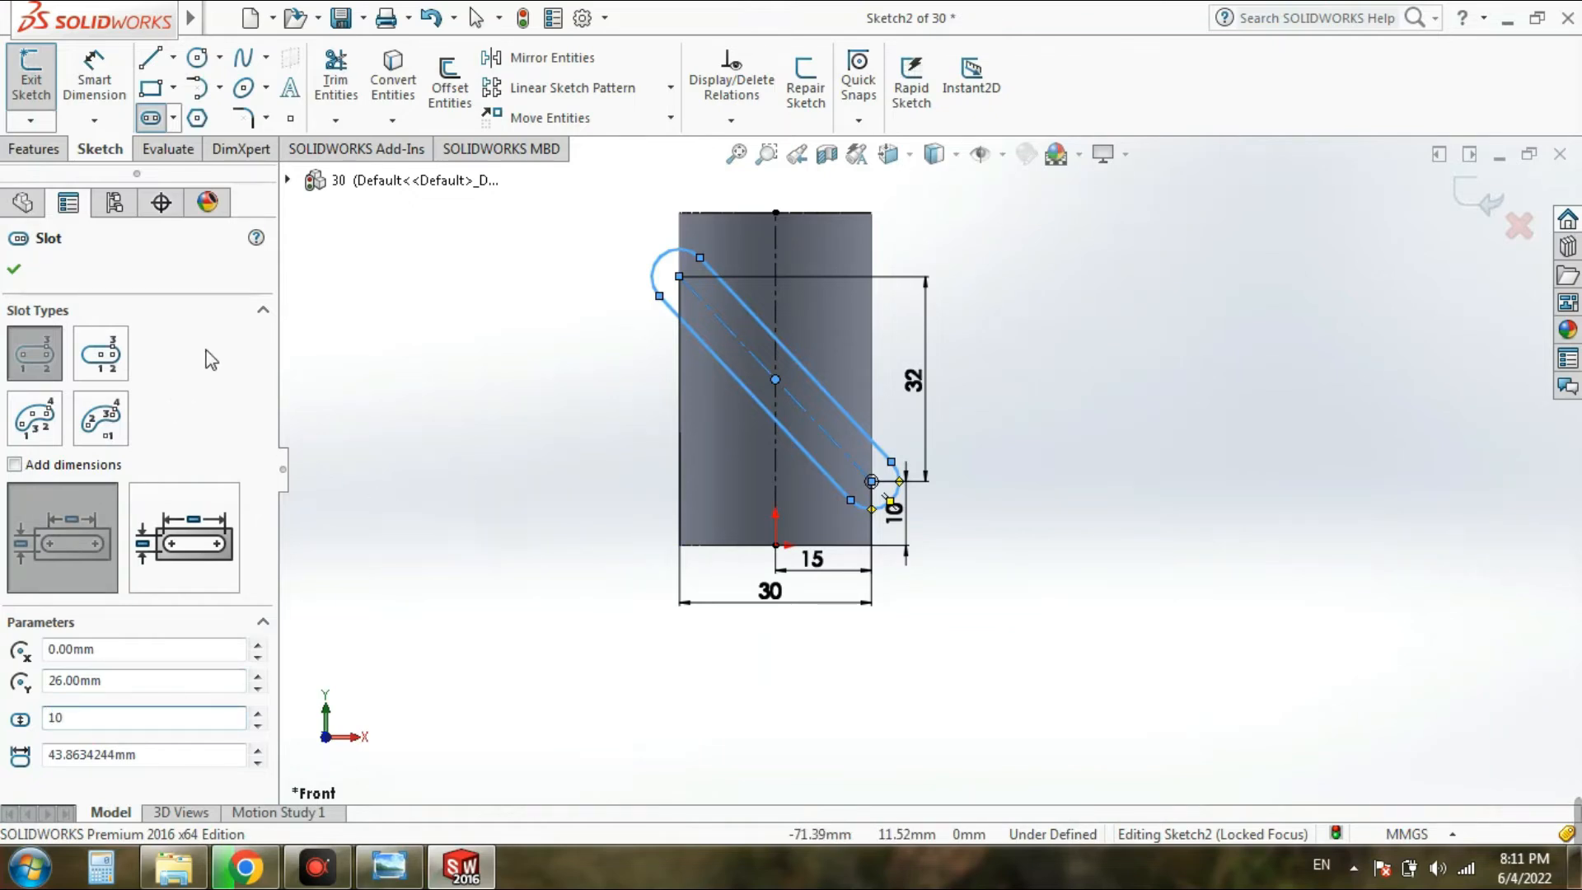
{"action": "left_click", "coordinate": [361, 315]}
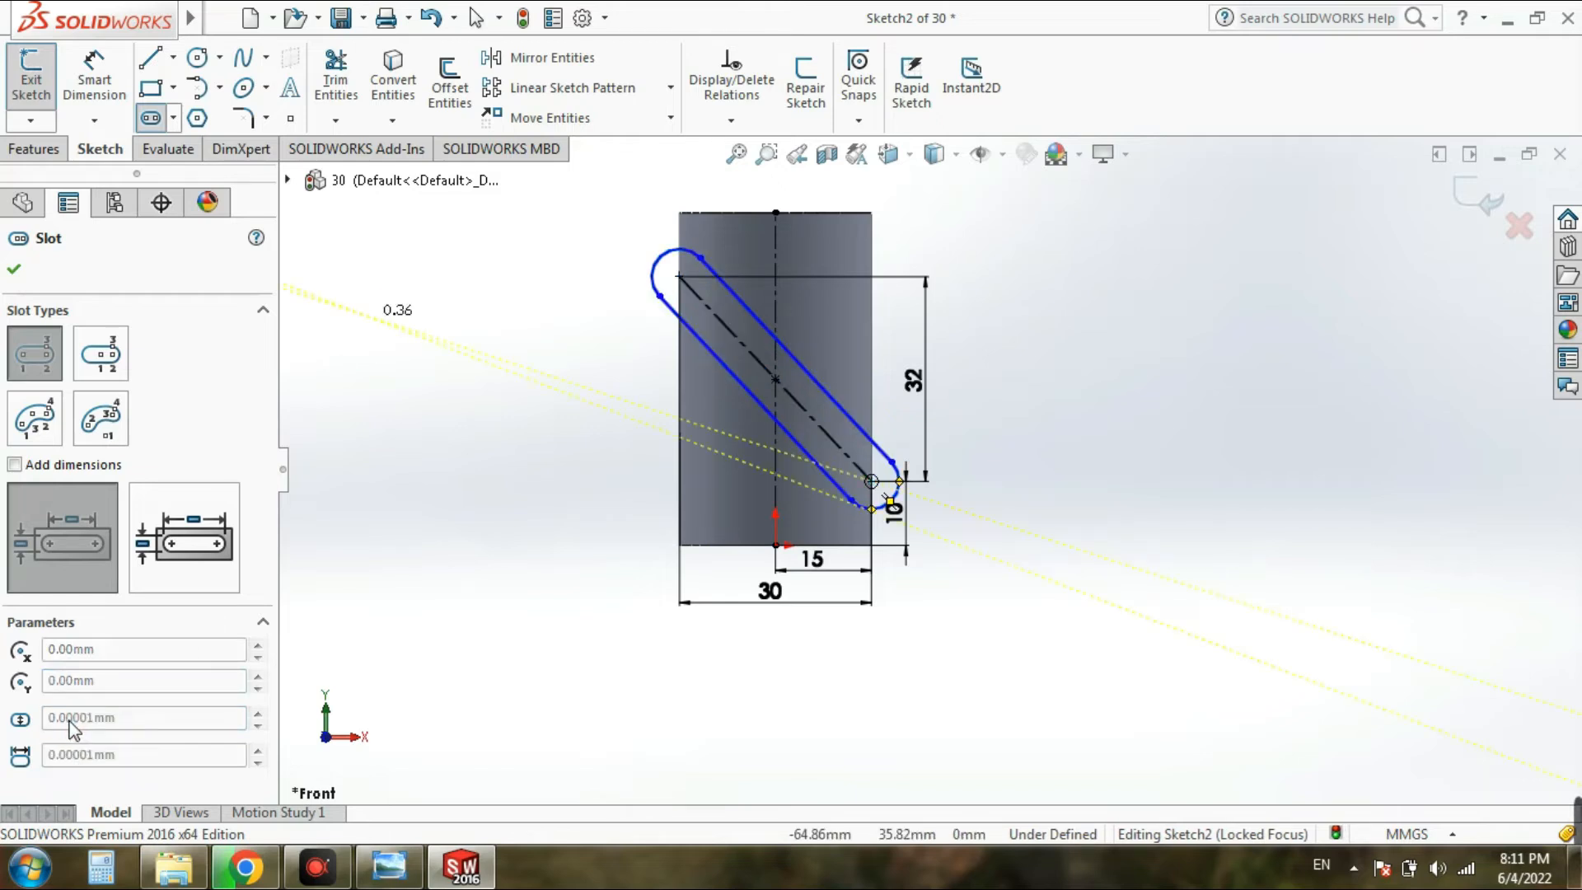
{"action": "key", "text": "Escape"}
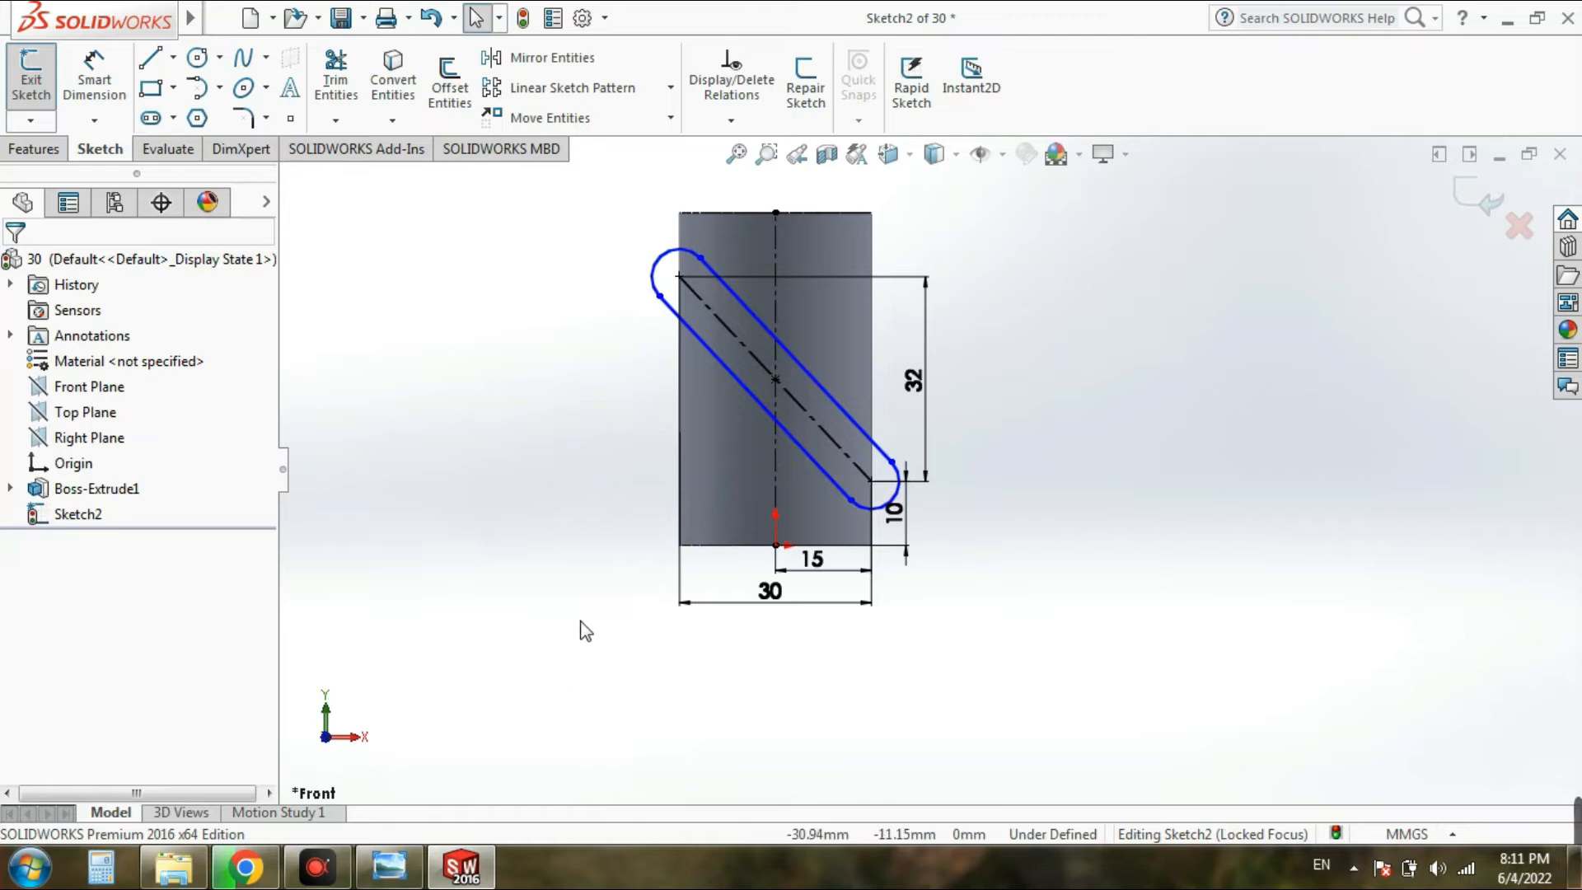
Step: Dimension the slot's upper end arc with a 5 mm radius and finish dimensioning
{"action": "left_click", "coordinate": [93, 78]}
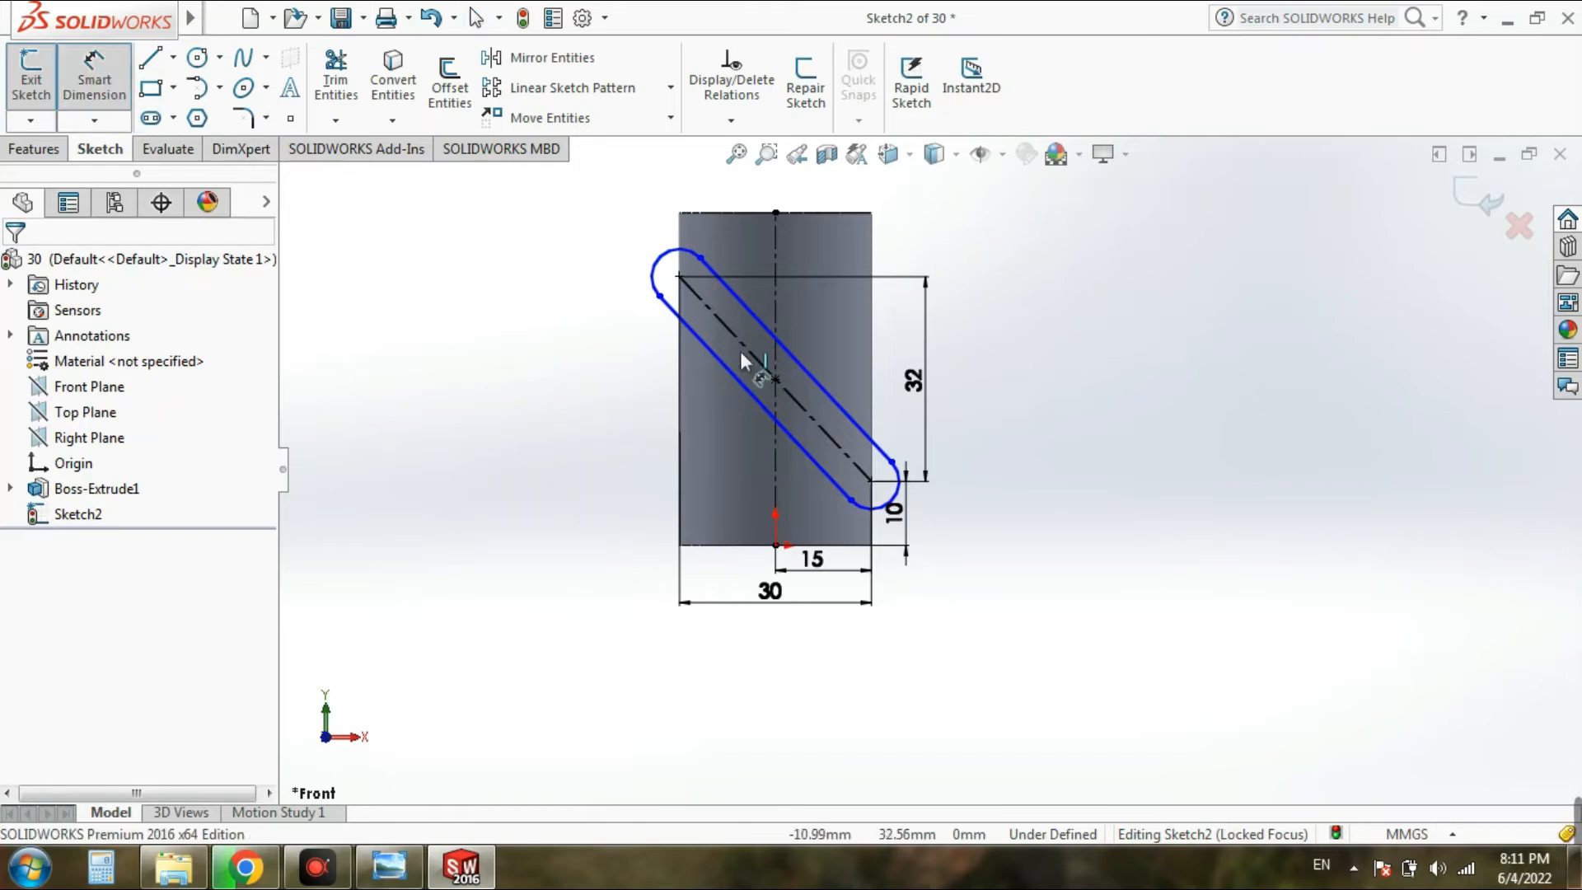
{"action": "left_click", "coordinate": [655, 255]}
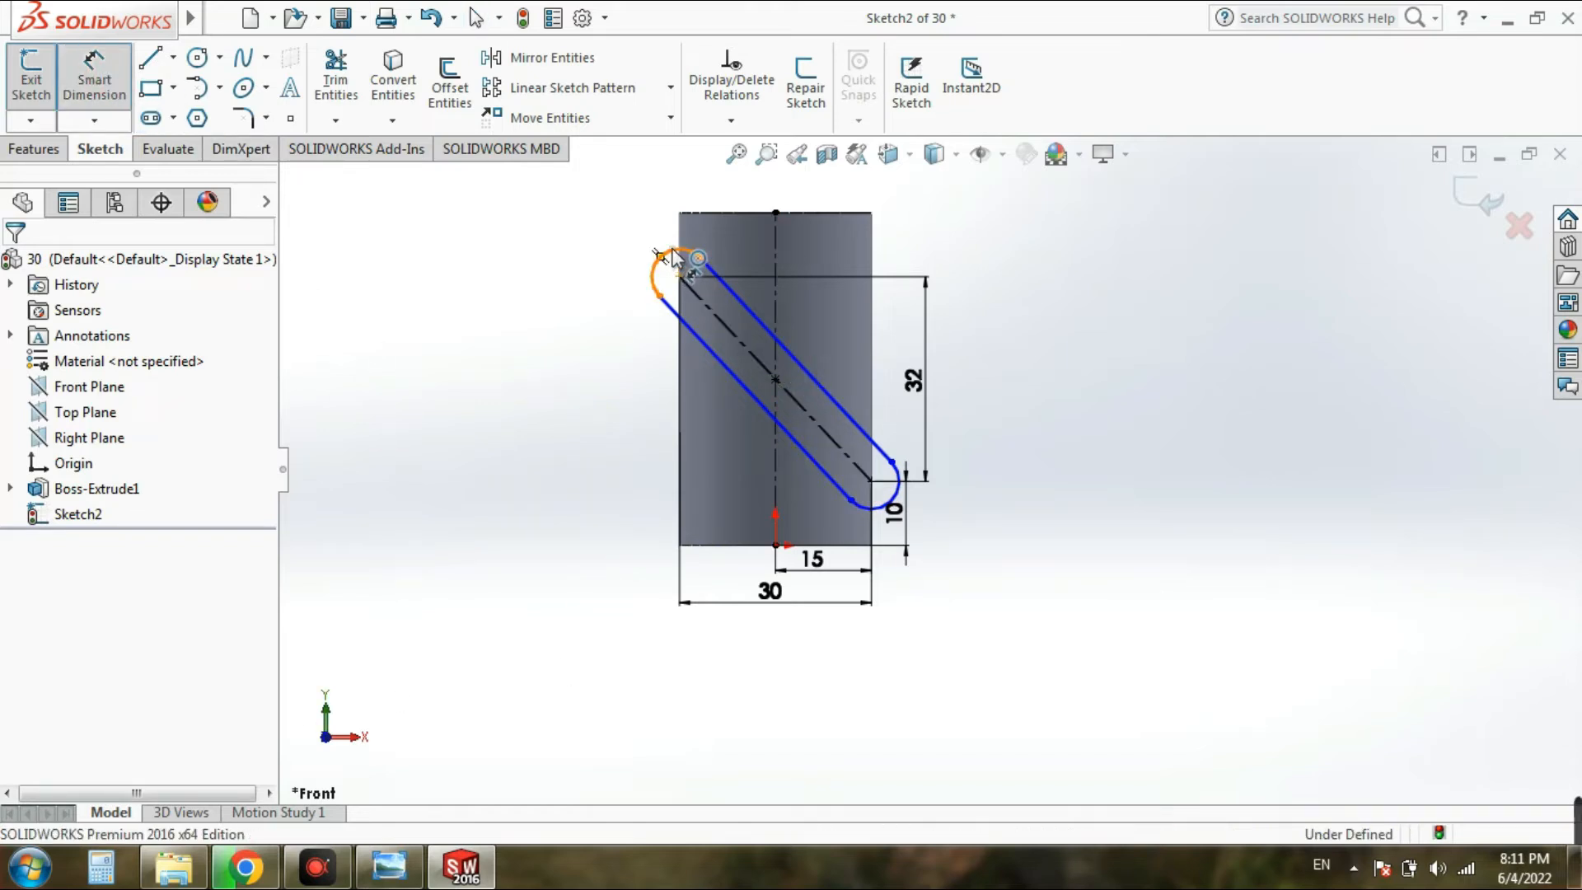
{"action": "left_click", "coordinate": [703, 167]}
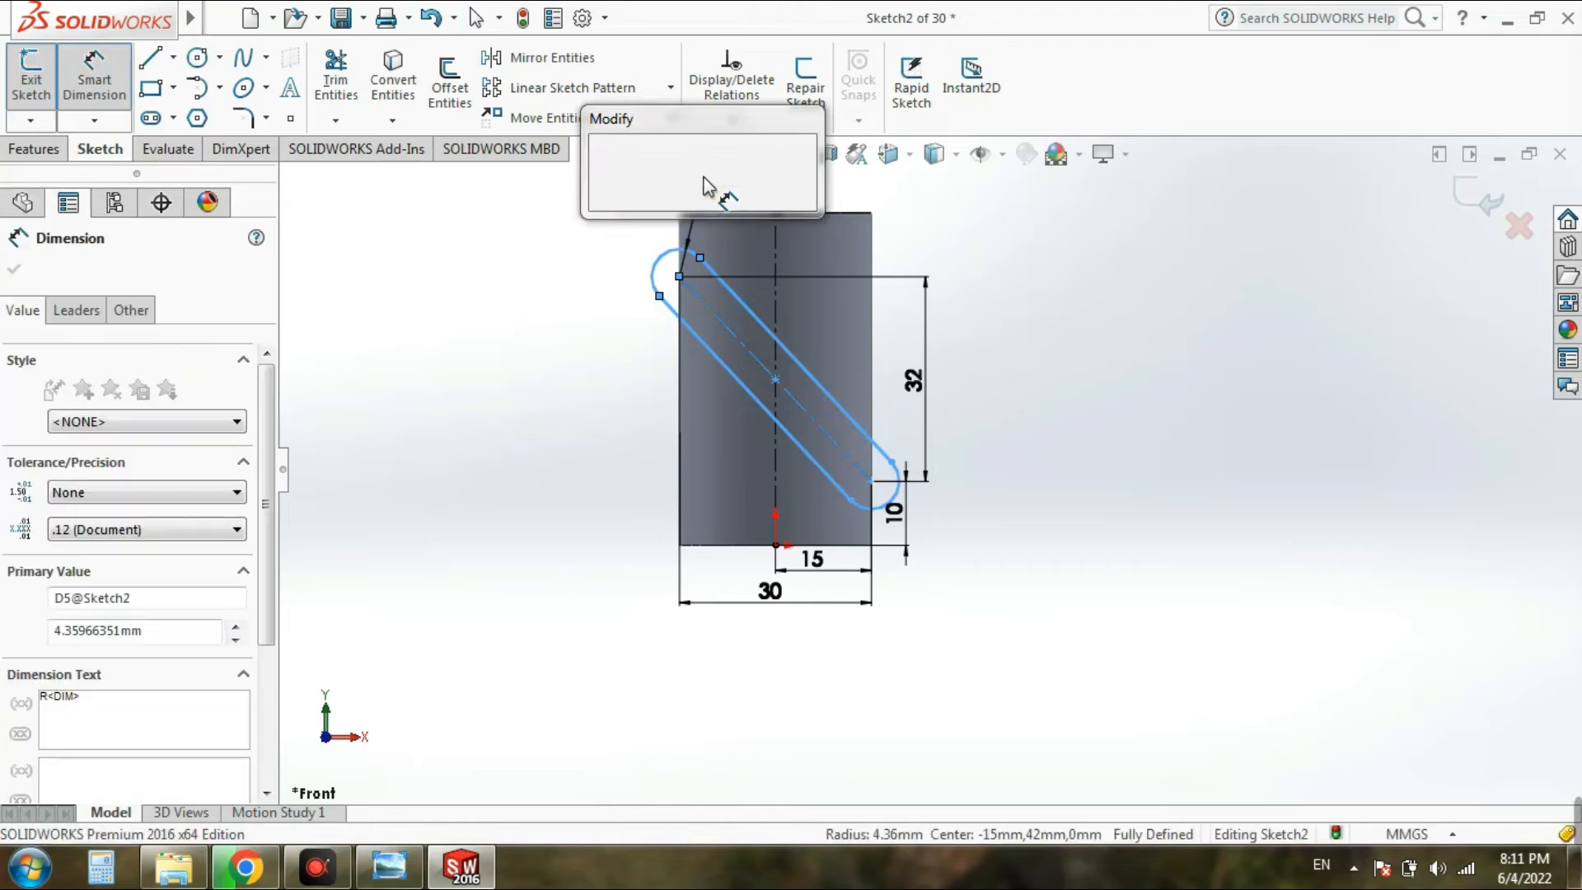
{"action": "type", "text": "5"}
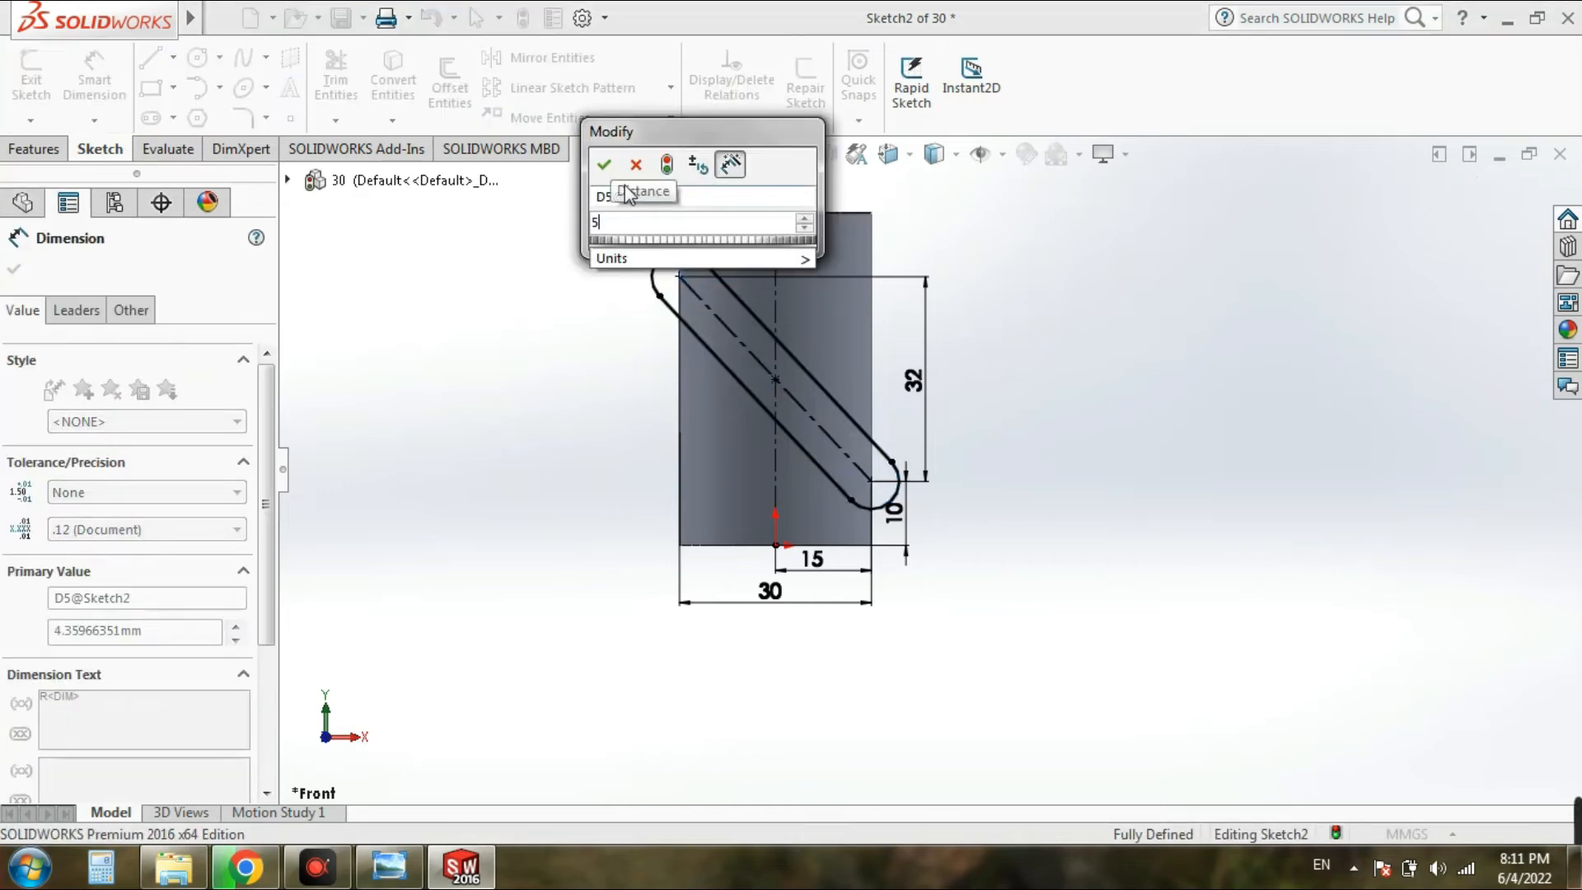
{"action": "left_click", "coordinate": [604, 165]}
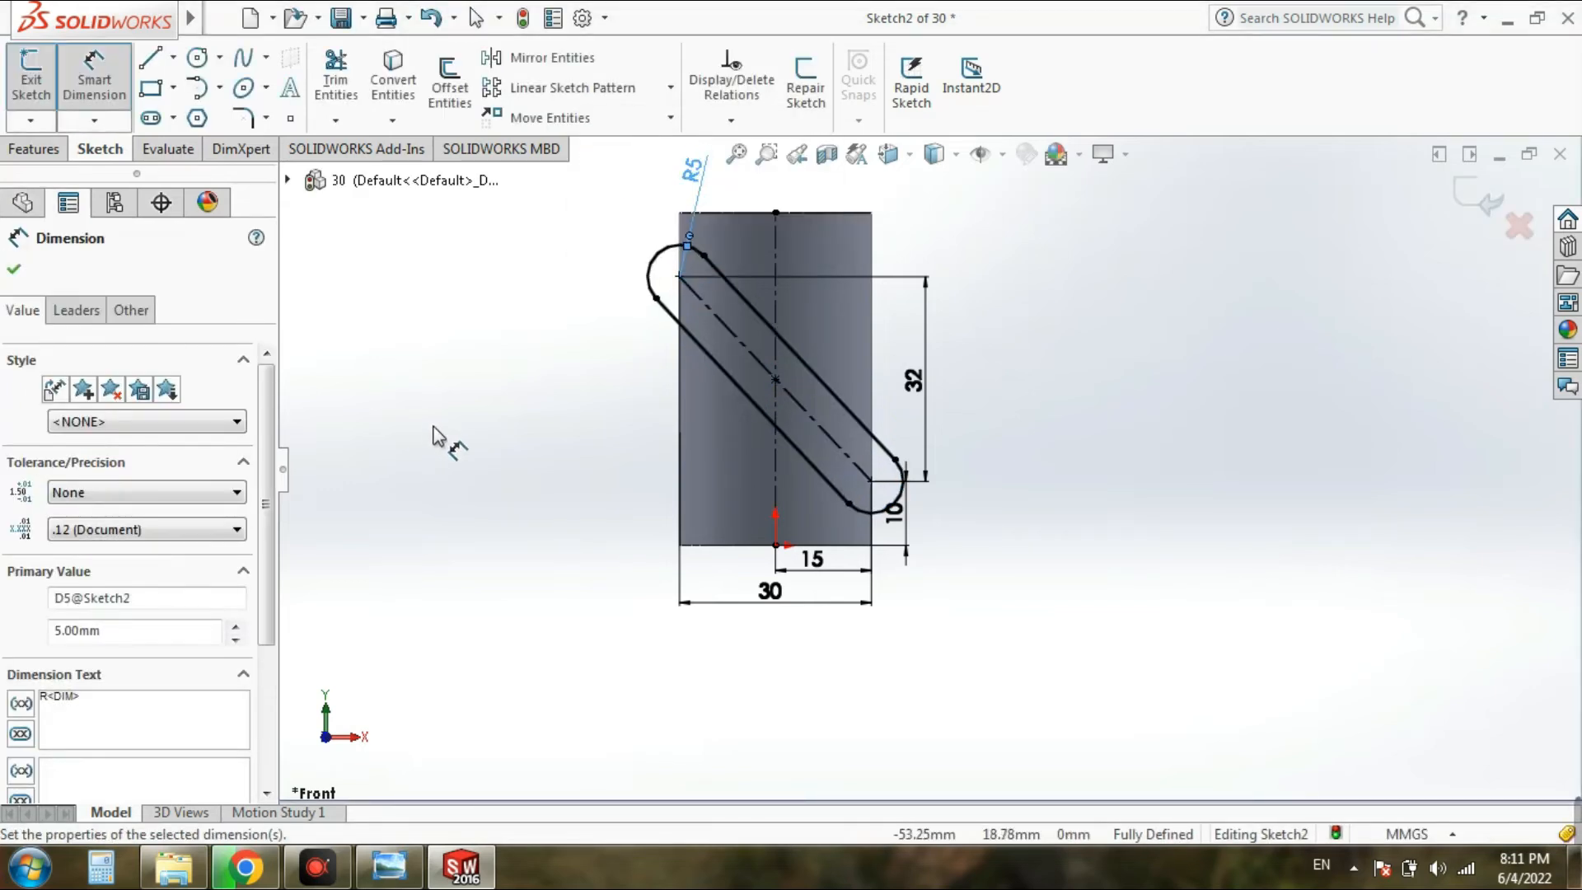
{"action": "left_click", "coordinate": [14, 268]}
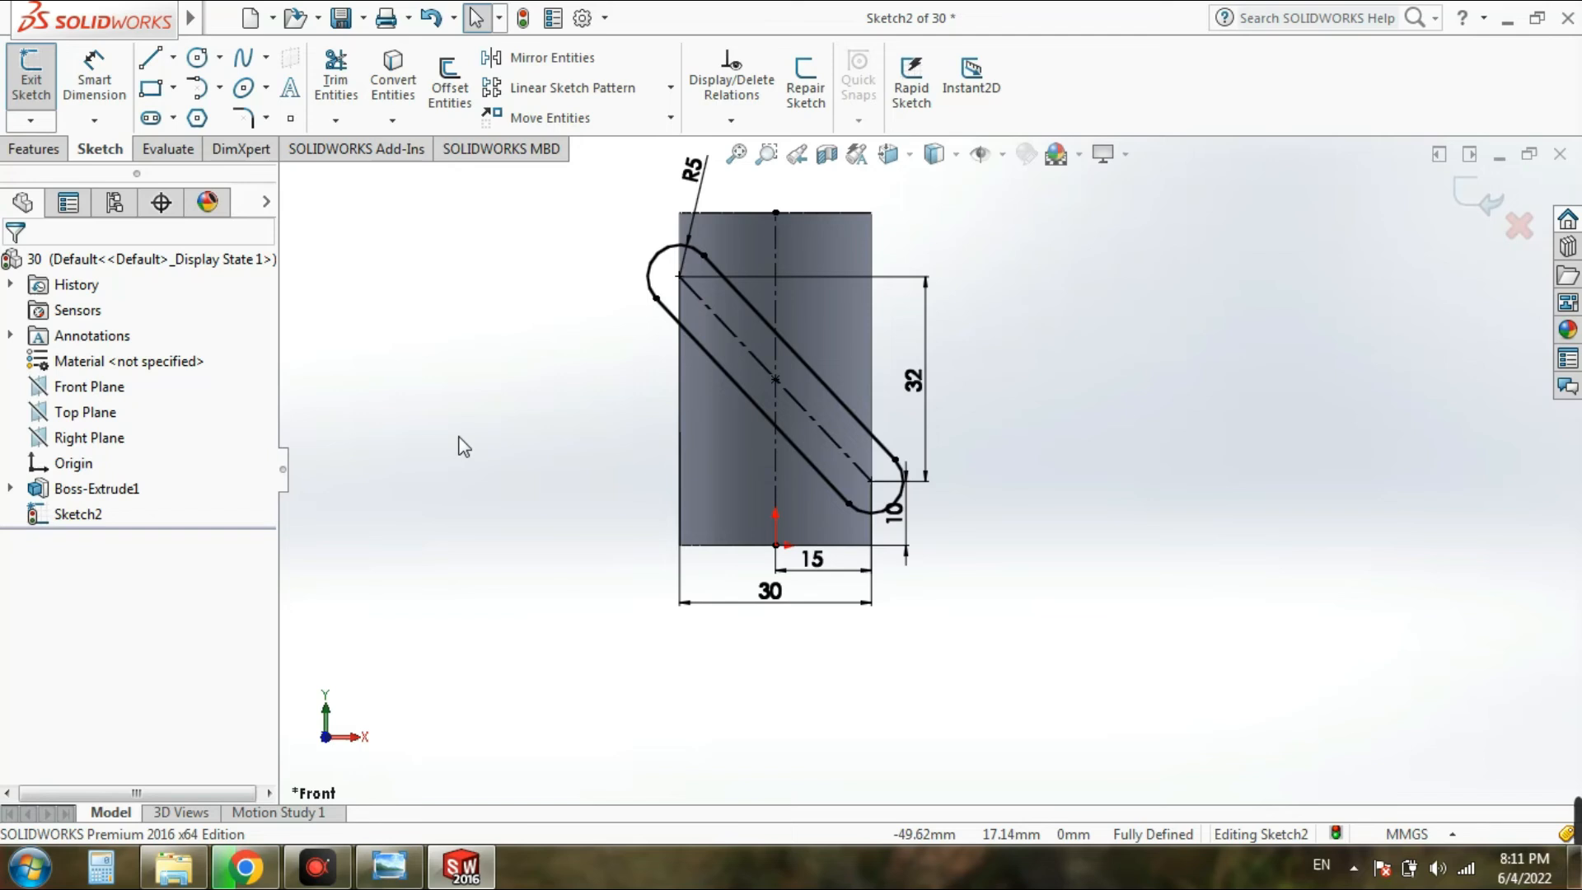
Step: Exit the slot sketch and show the tube in an isometric view
{"action": "scroll", "coordinate": [980, 478], "scroll_direction": "up", "scroll_amount": 2}
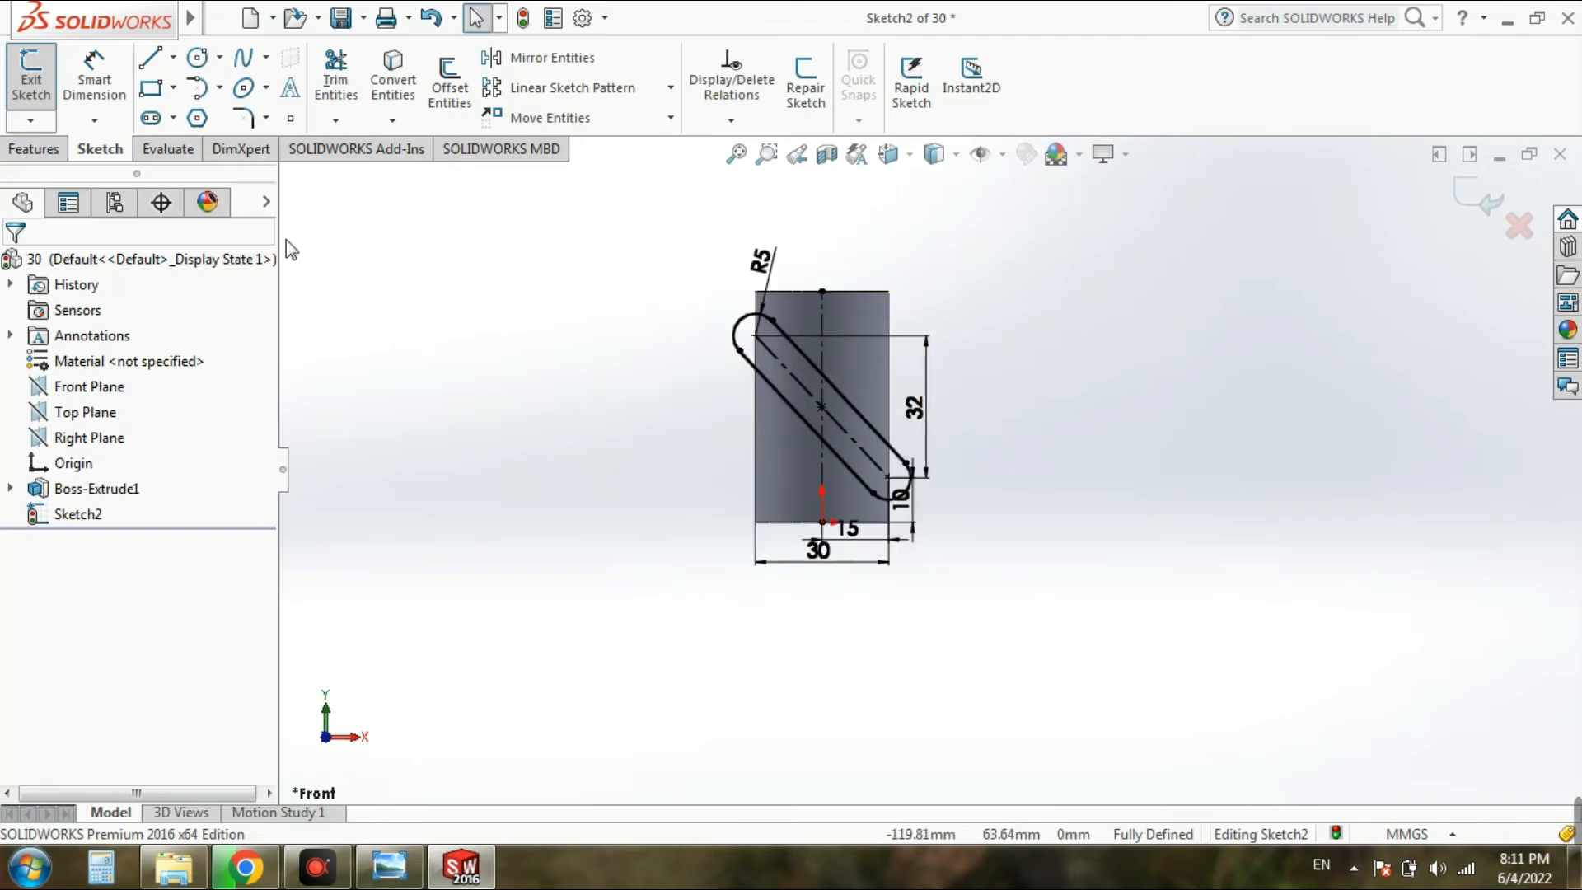
{"action": "left_click", "coordinate": [30, 78]}
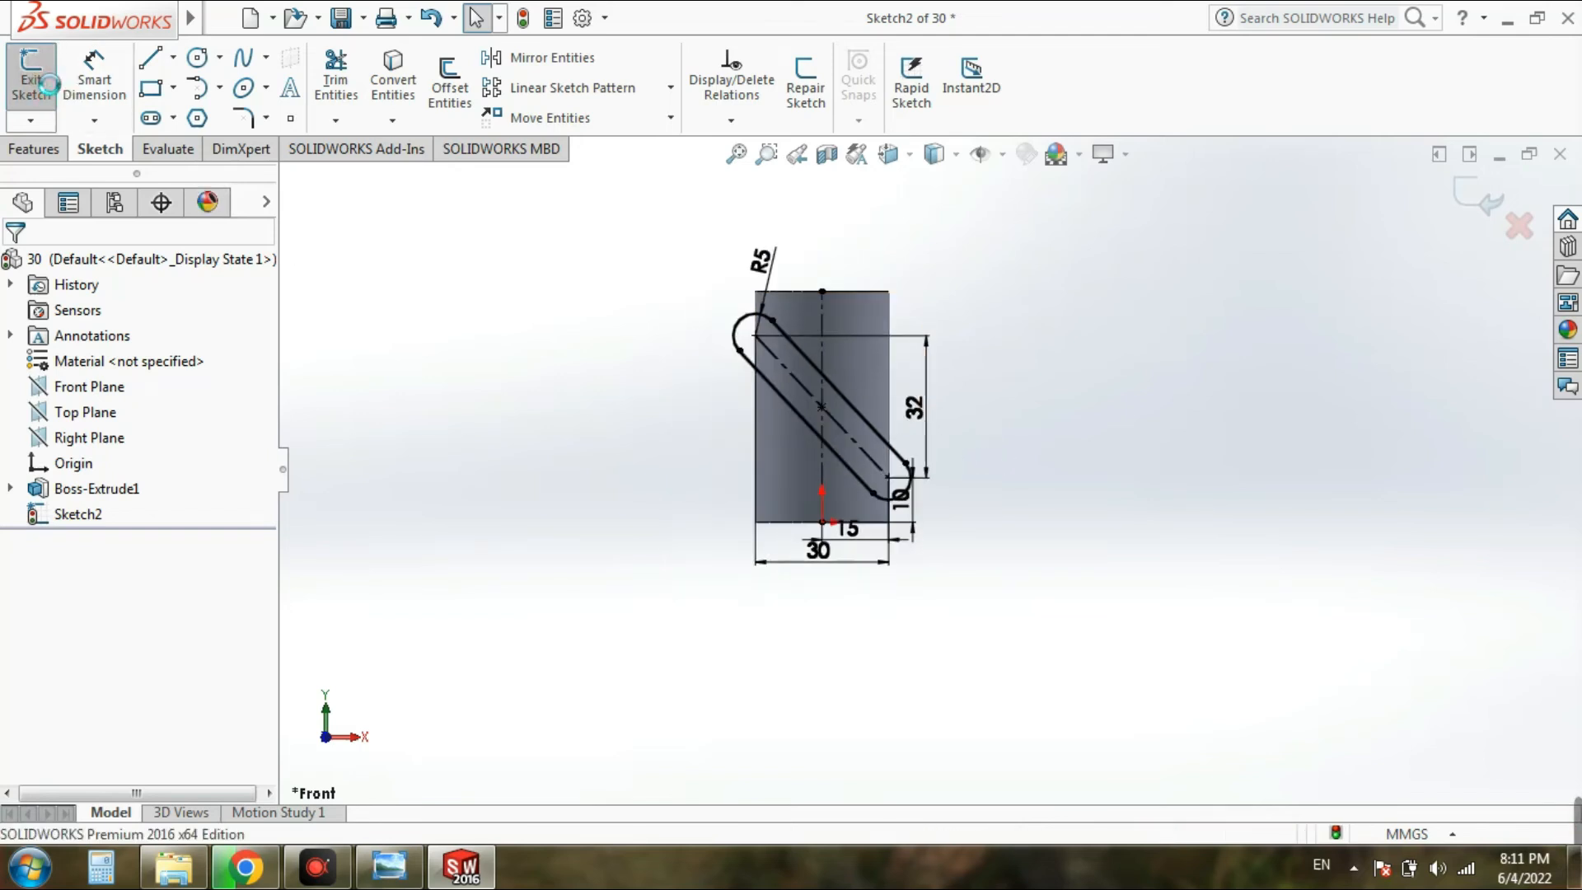
{"action": "left_click", "coordinate": [527, 381]}
{"action": "key", "text": "ctrl+7"}
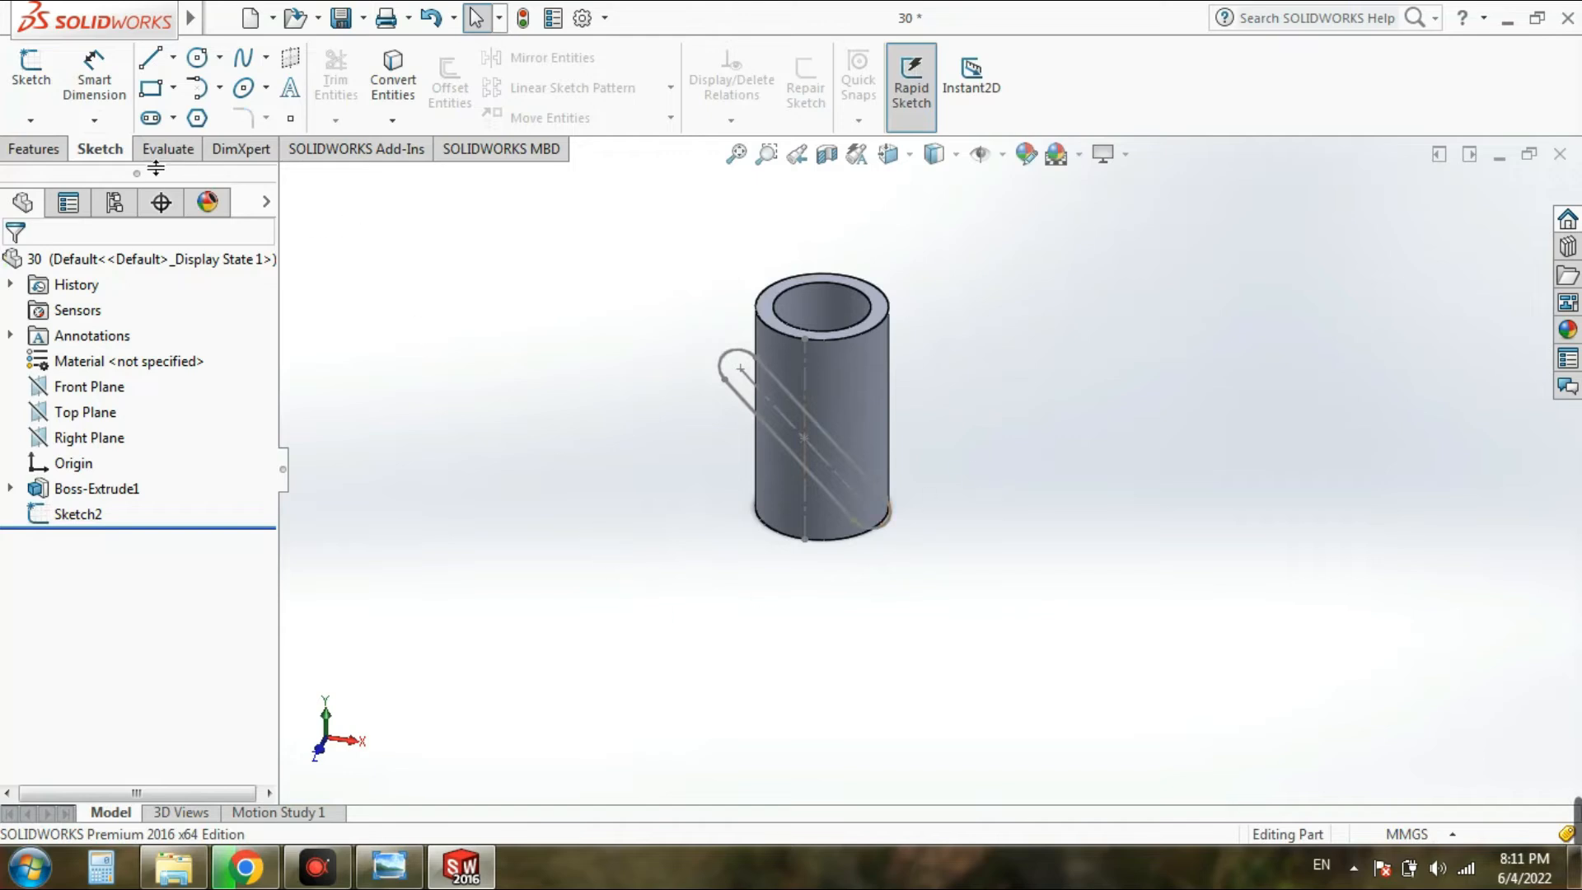
Step: Wrap the slanted slot sketch onto the tube's outer cylindrical face as a 4 mm deep deboss
{"action": "left_click", "coordinate": [42, 154]}
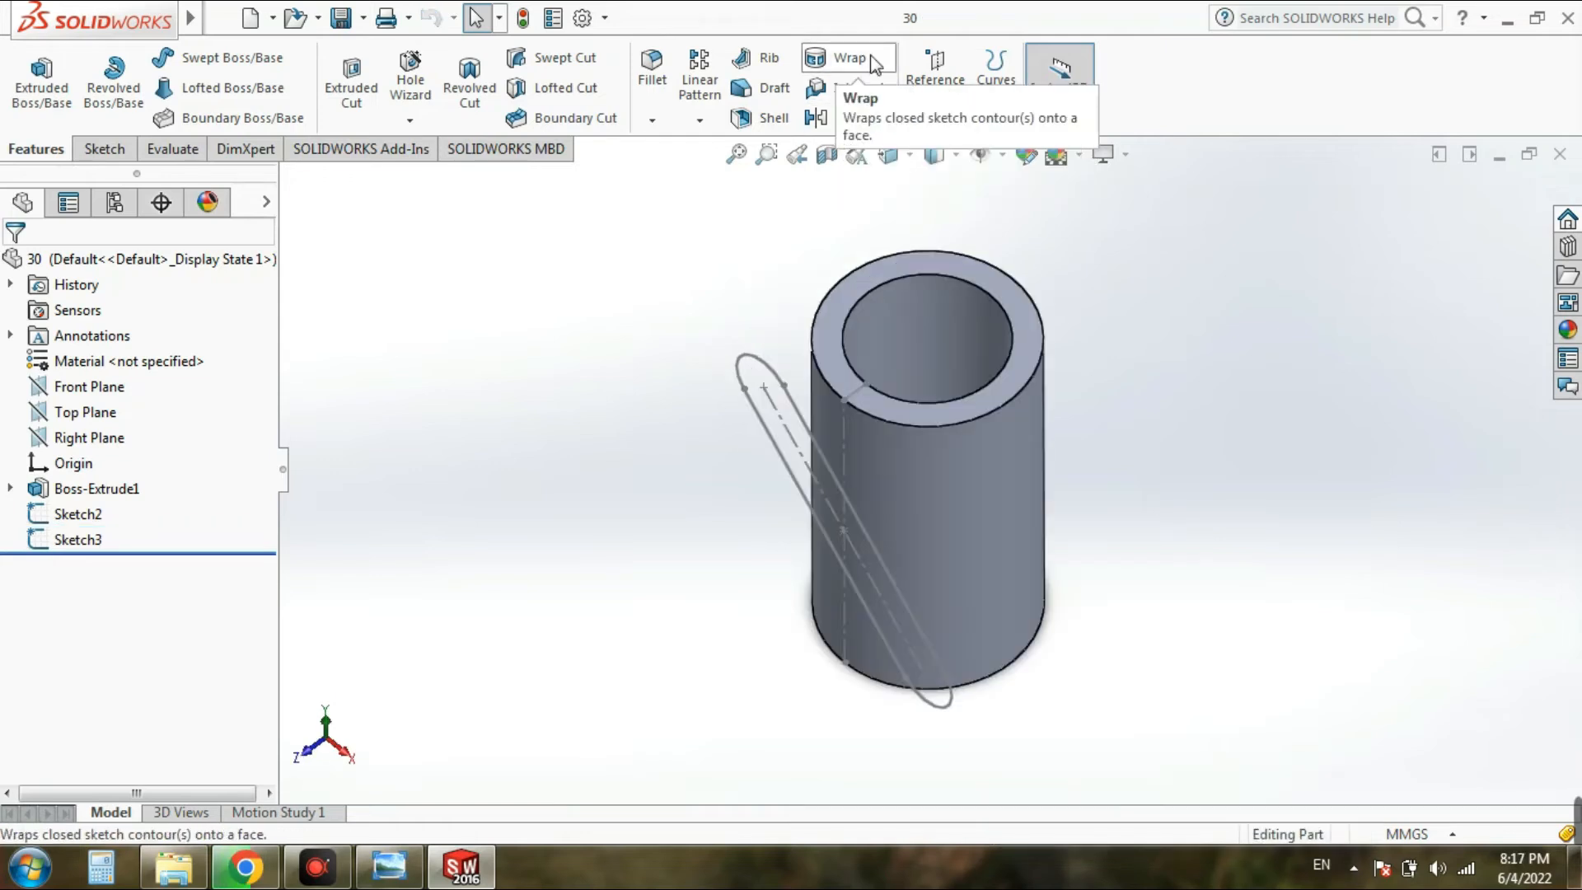
{"action": "left_click", "coordinate": [875, 64]}
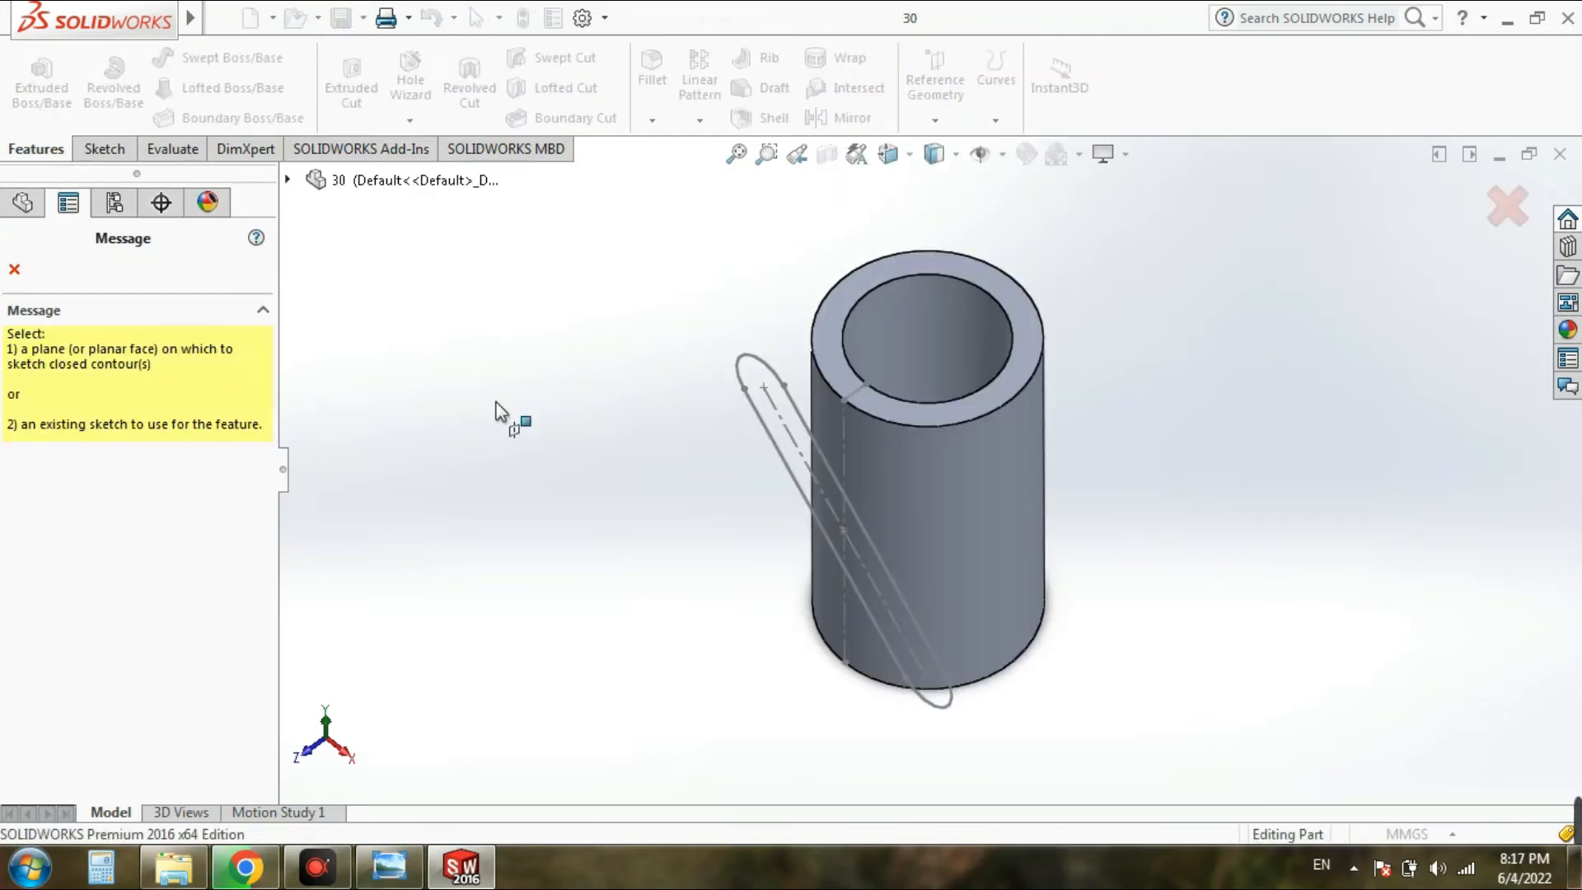
{"action": "left_click", "coordinate": [775, 381]}
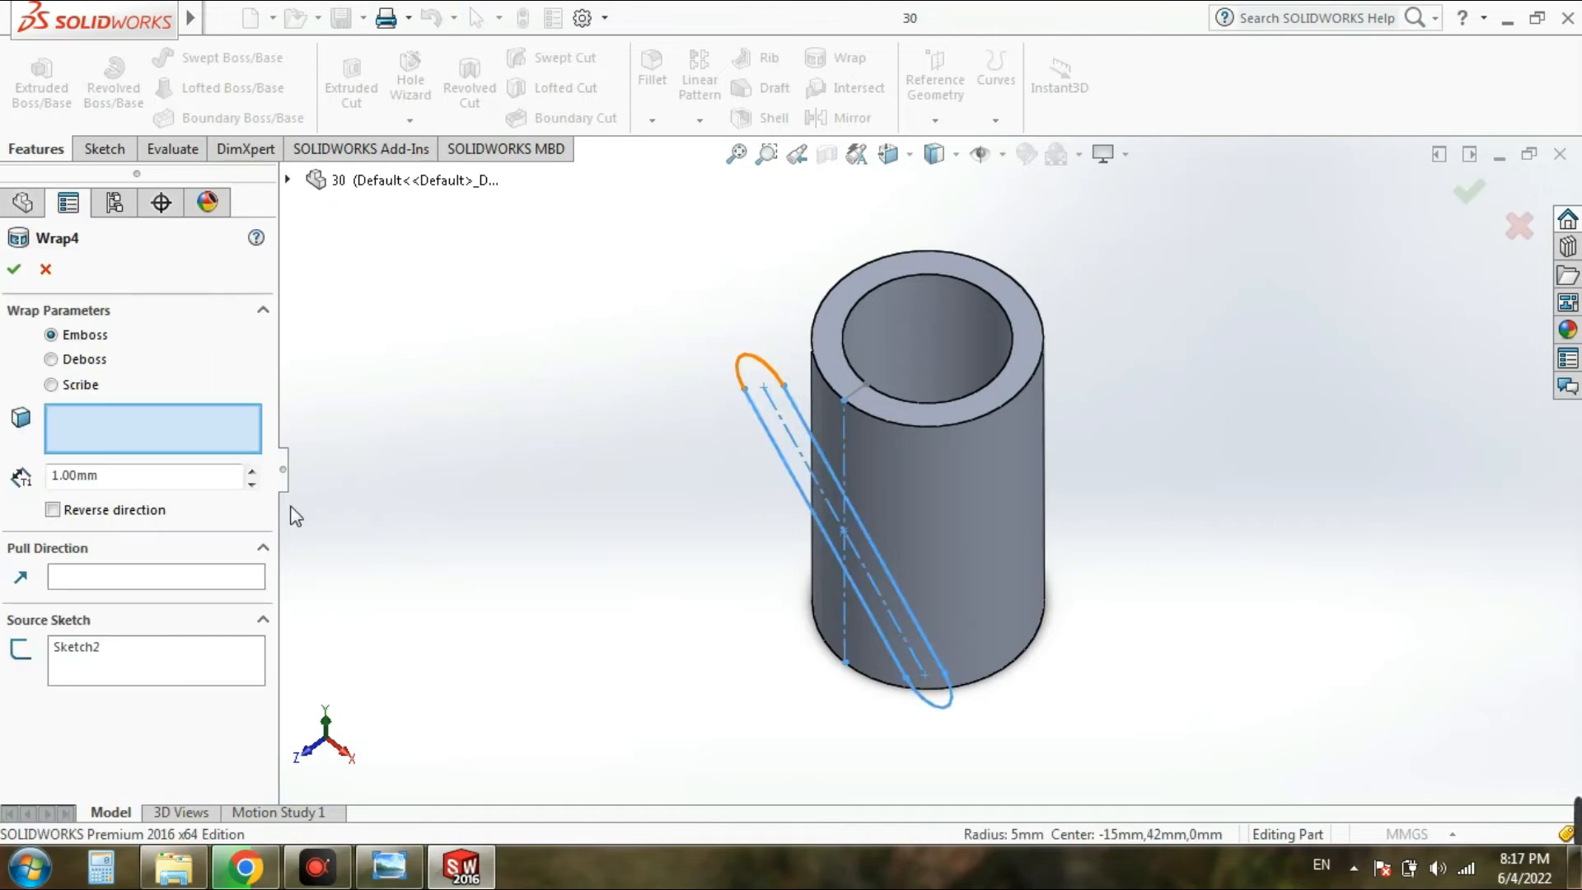
{"action": "left_click", "coordinate": [87, 361]}
{"action": "left_click", "coordinate": [912, 437]}
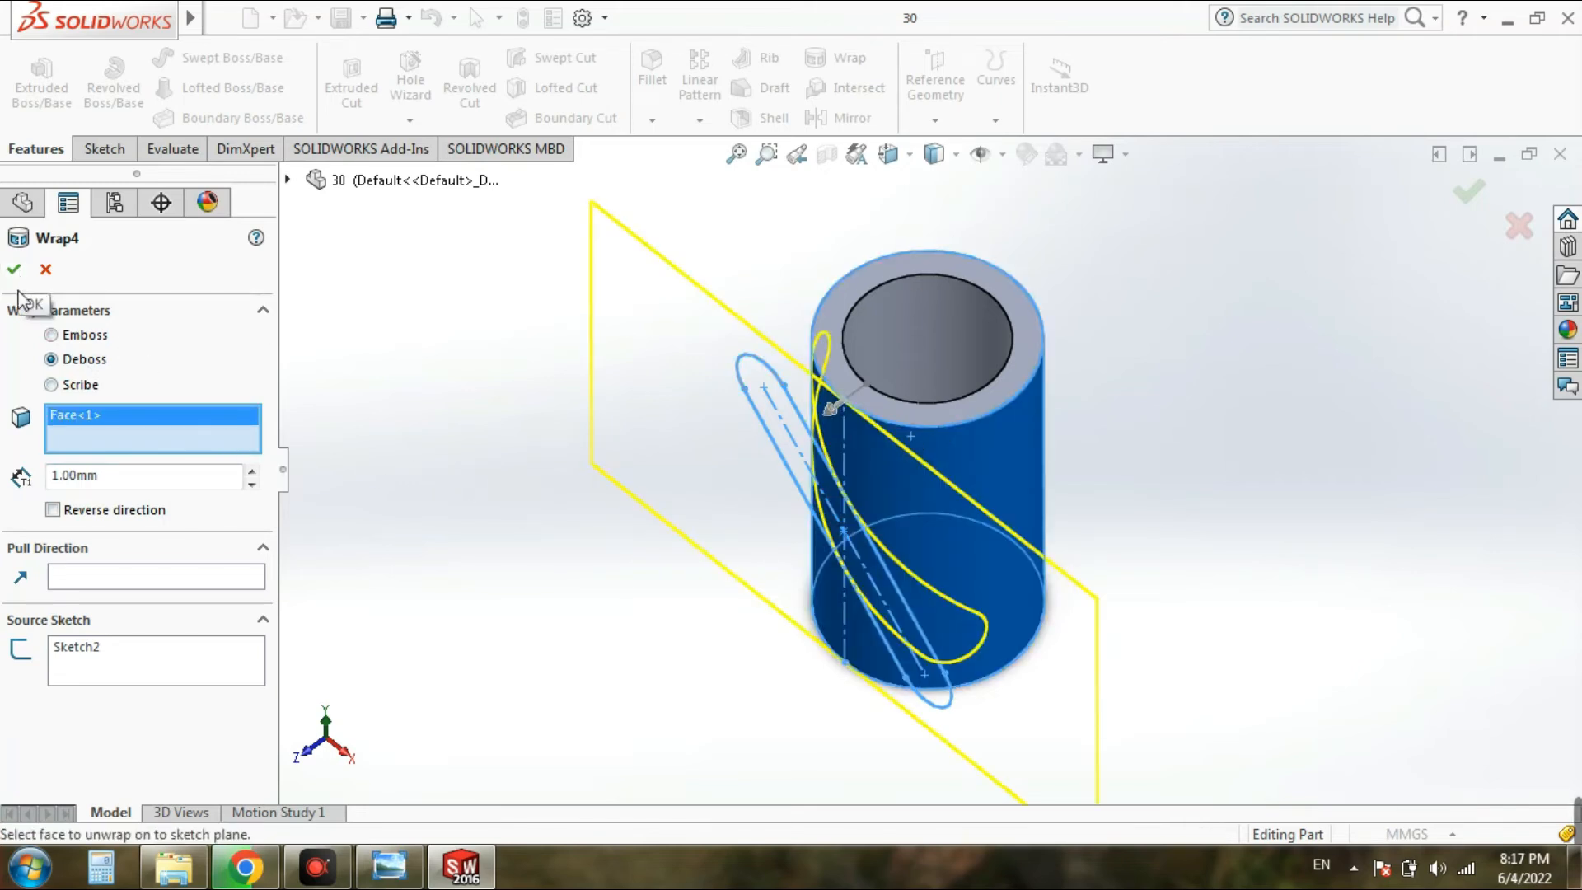
{"action": "left_click", "coordinate": [255, 470]}
{"action": "left_click", "coordinate": [14, 268]}
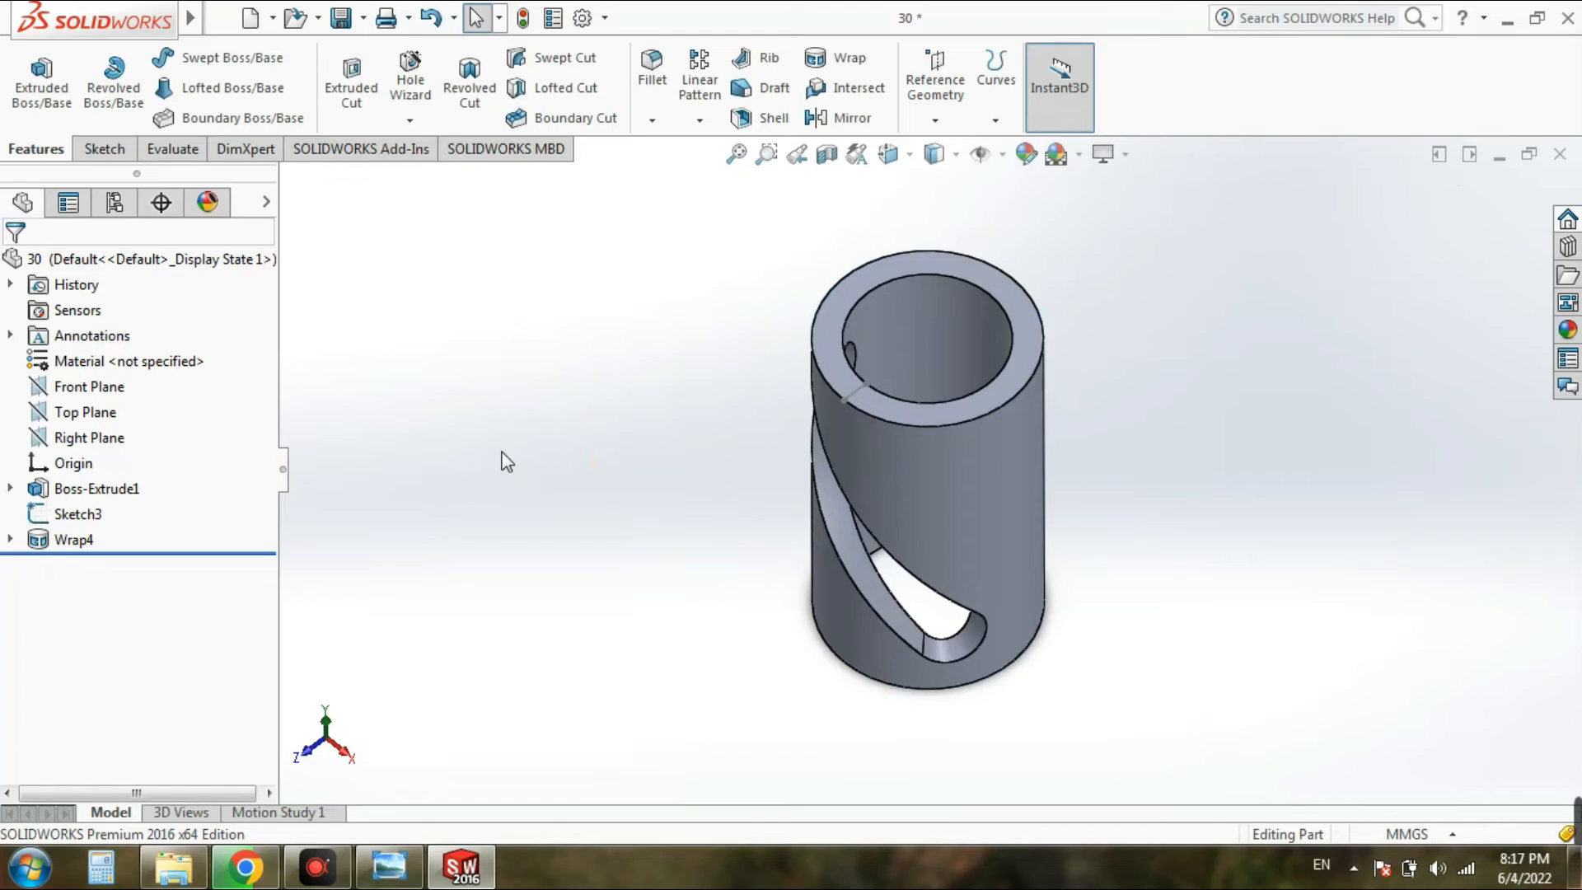
Step: Delete the leftover Sketch3, the short line on the tube's top face
{"action": "mouse_move", "coordinate": [502, 451]}
{"action": "middle_mouse_down"}
{"action": "mouse_move", "coordinate": [898, 395]}
{"action": "mouse_move", "coordinate": [1022, 343]}
{"action": "mouse_move", "coordinate": [938, 278]}
{"action": "mouse_move", "coordinate": [201, 452]}
{"action": "mouse_move", "coordinate": [124, 486]}
{"action": "middle_mouse_up"}
{"action": "left_click", "coordinate": [93, 514]}
{"action": "key", "text": "Down"}
{"action": "key", "text": "Down"}
{"action": "key", "text": "Down"}
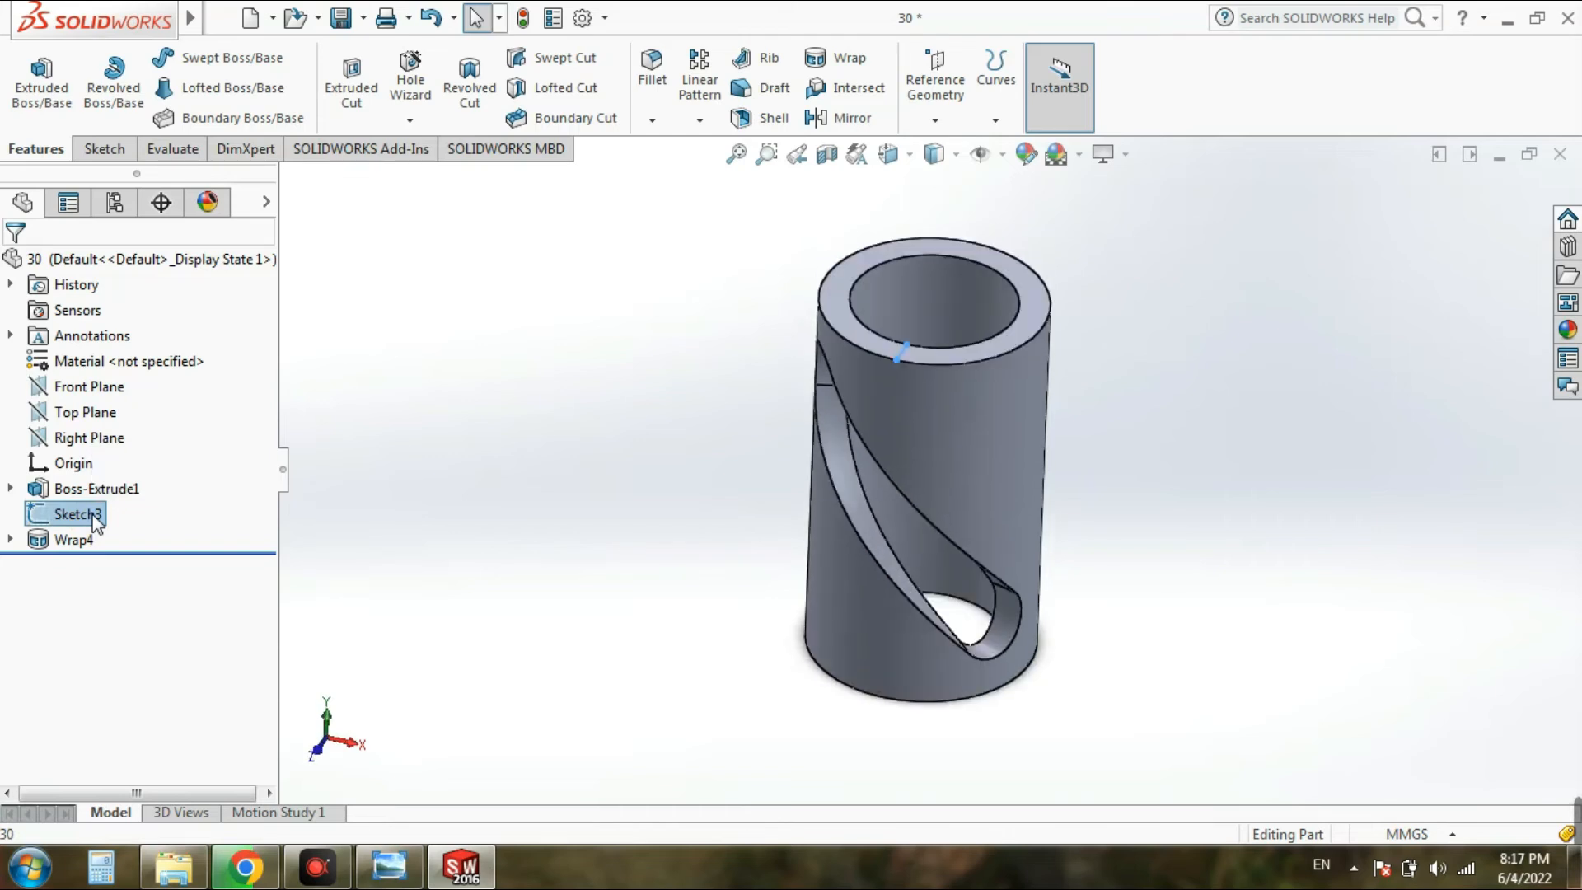
{"action": "key", "text": "Delete"}
{"action": "key", "text": "Return"}
{"action": "left_click", "coordinate": [598, 599]}
Step: Create a circular pattern of the wrapped slot about the tube's top outer edge, with 5 equally spaced instances over 360 degrees
{"action": "key", "text": "Up"}
{"action": "key", "text": "Up"}
{"action": "key", "text": "Left"}
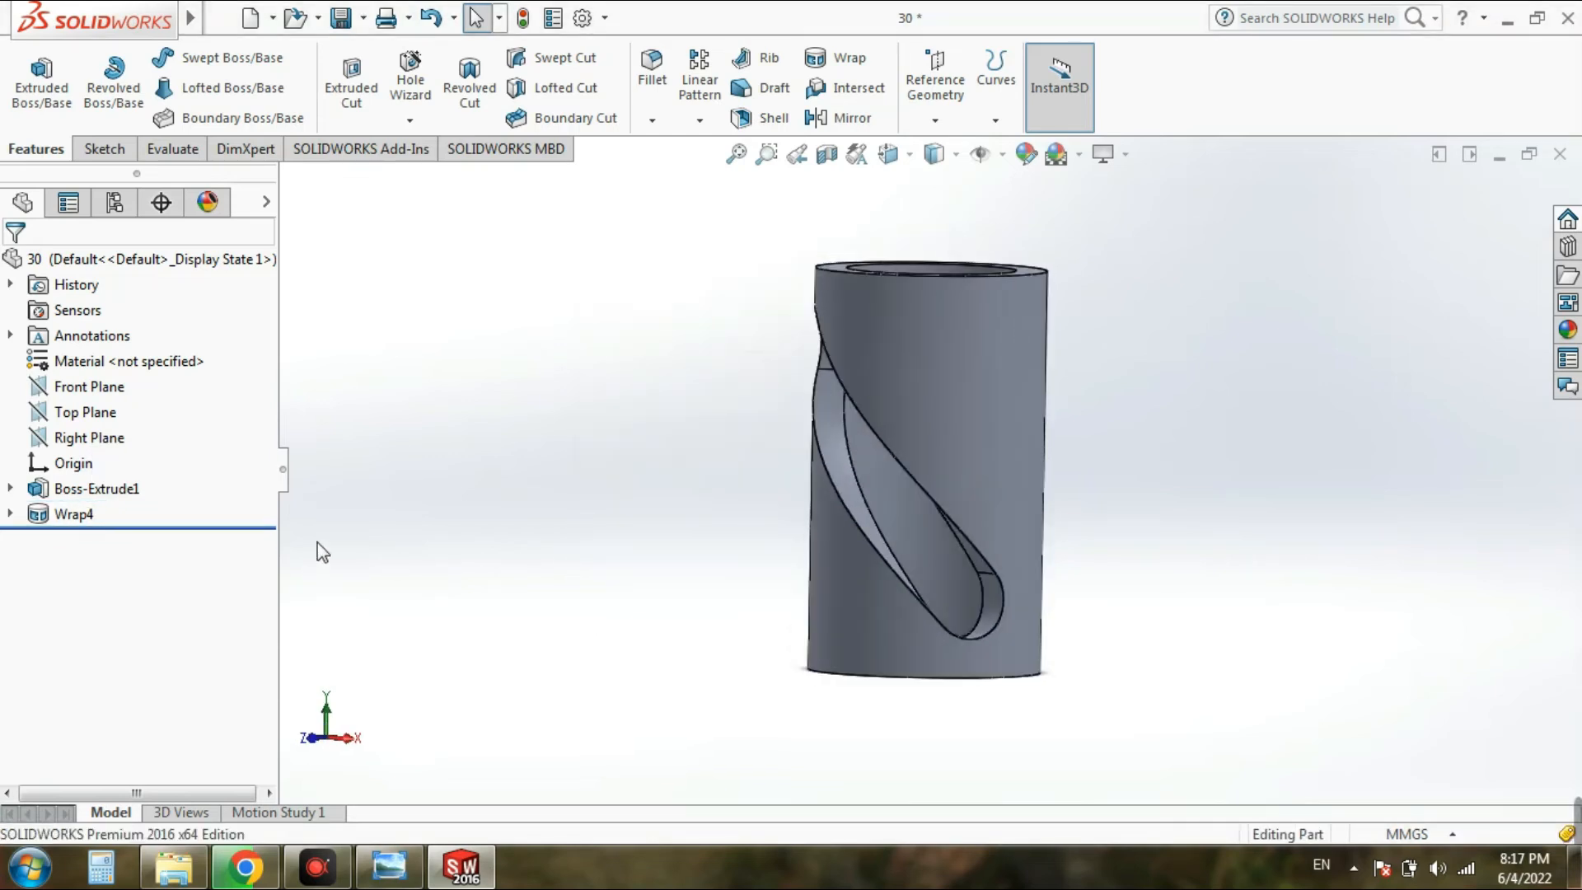
{"action": "left_click", "coordinate": [80, 509]}
{"action": "key", "text": "Right"}
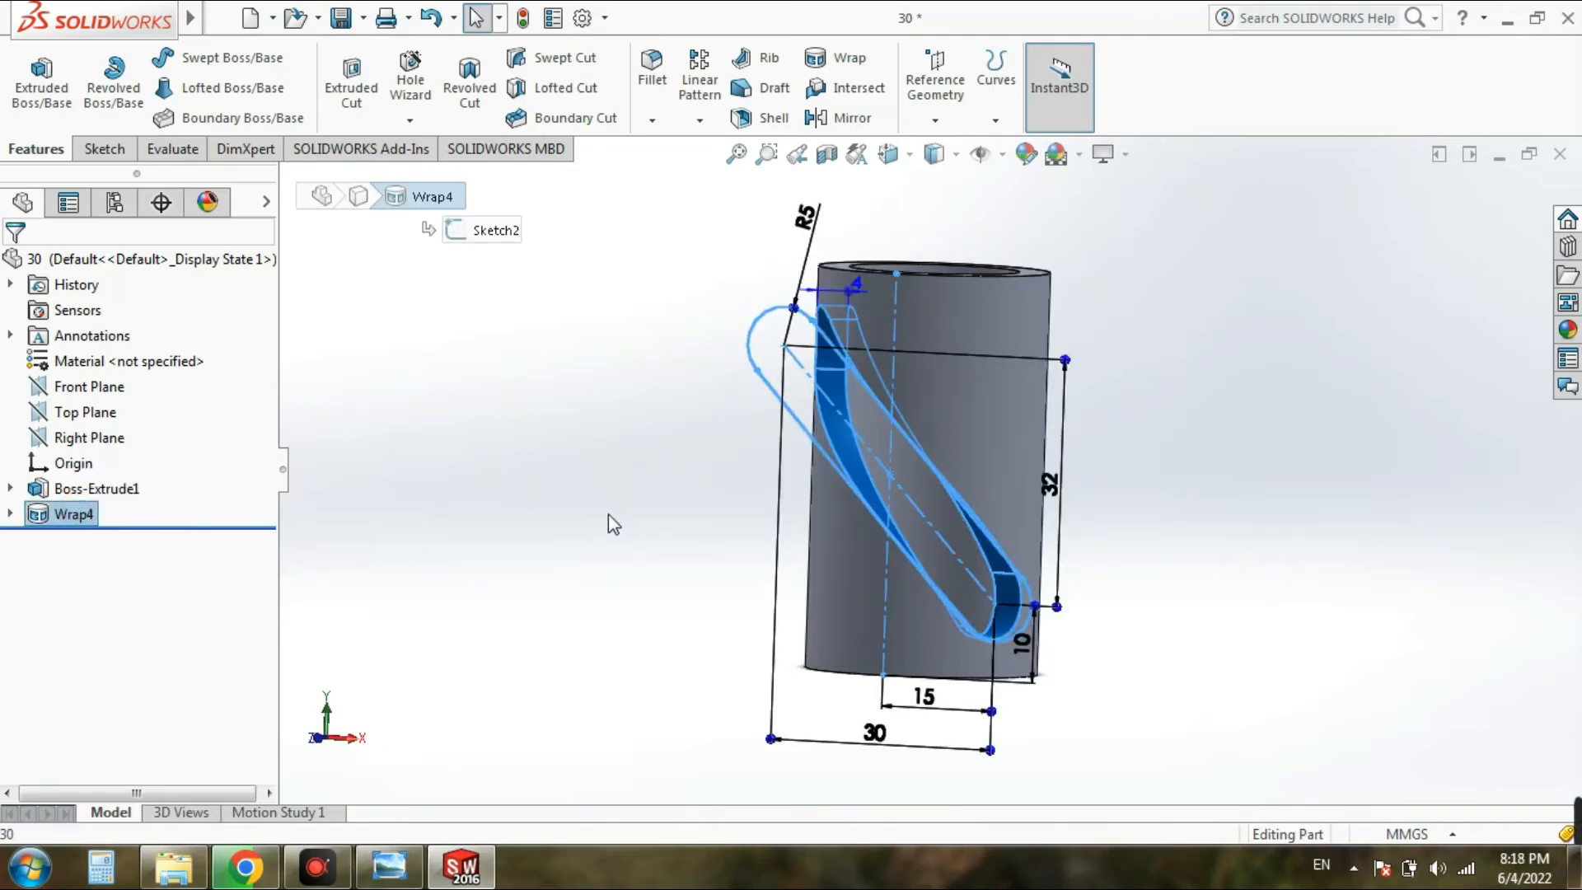
{"action": "key", "text": "Down"}
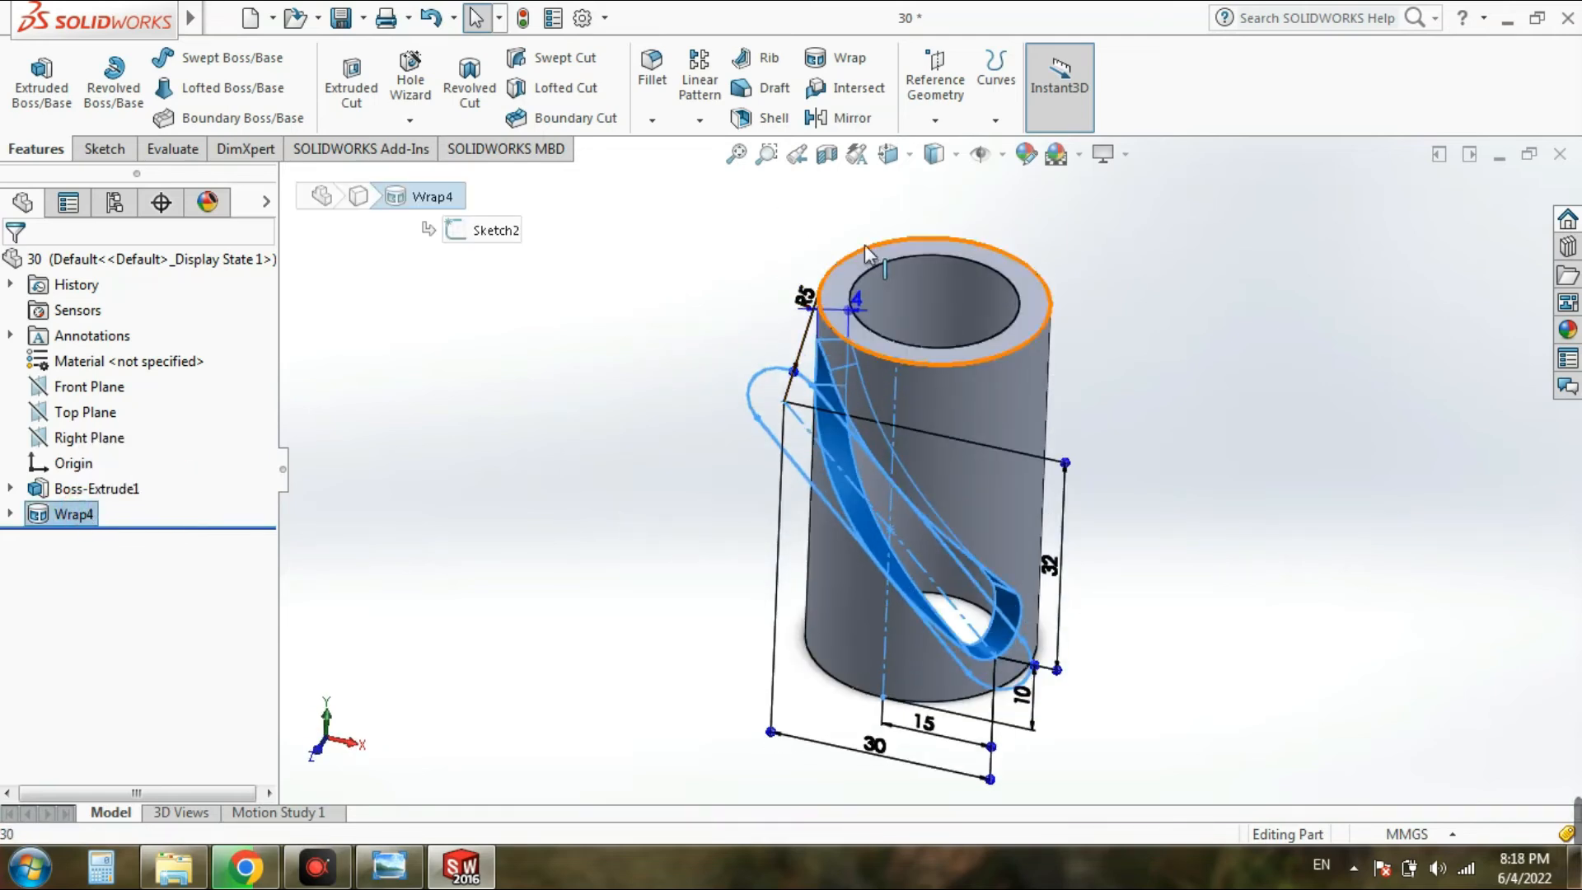
{"action": "left_click", "coordinate": [700, 120]}
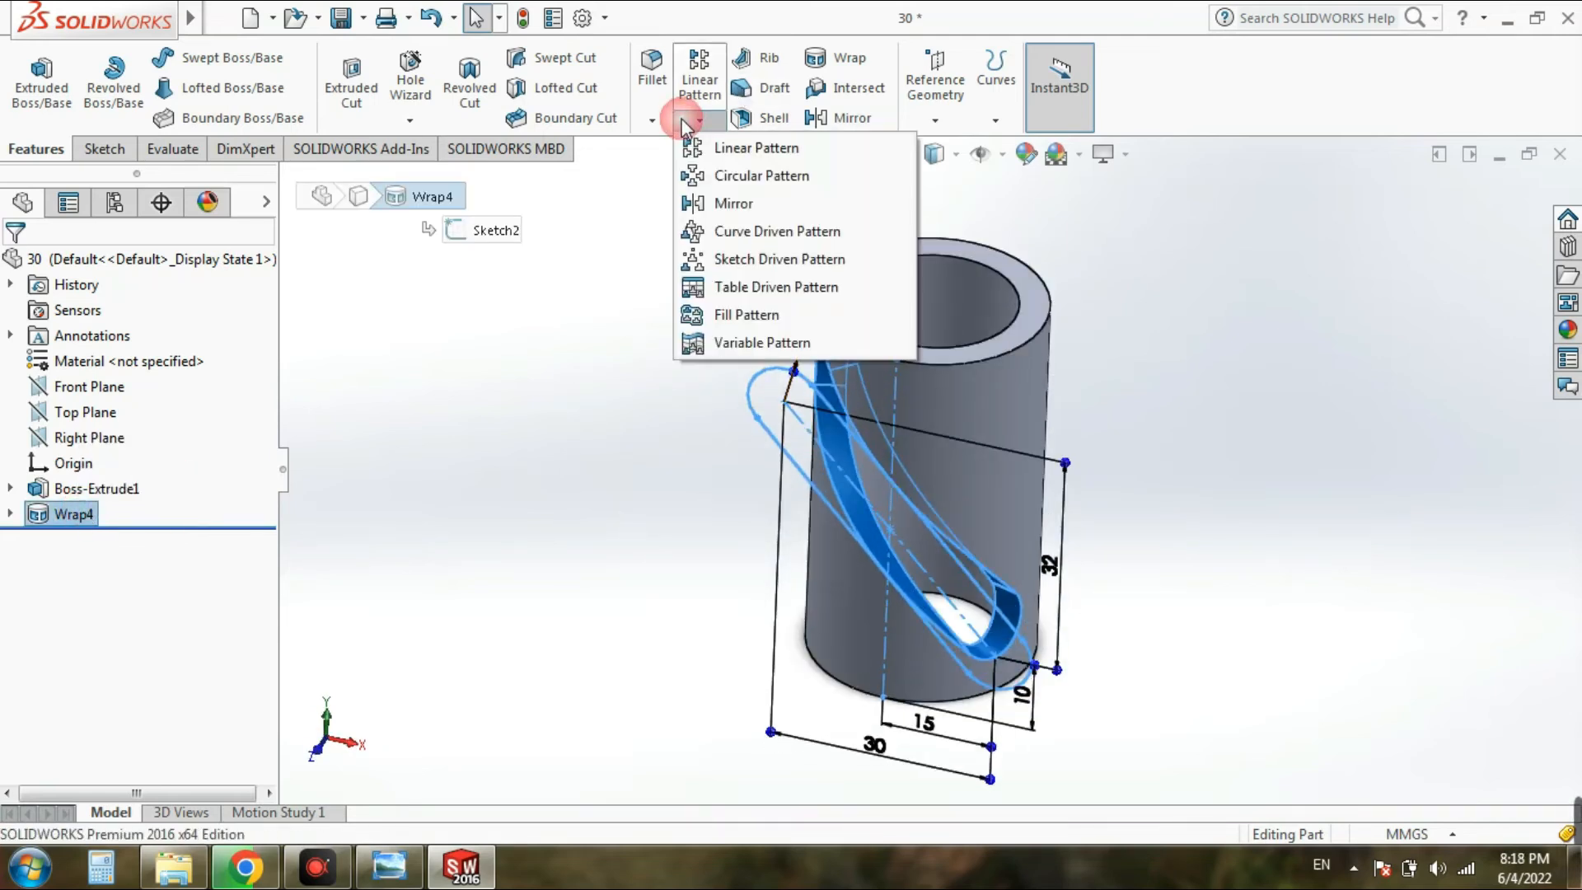
{"action": "left_click", "coordinate": [705, 175]}
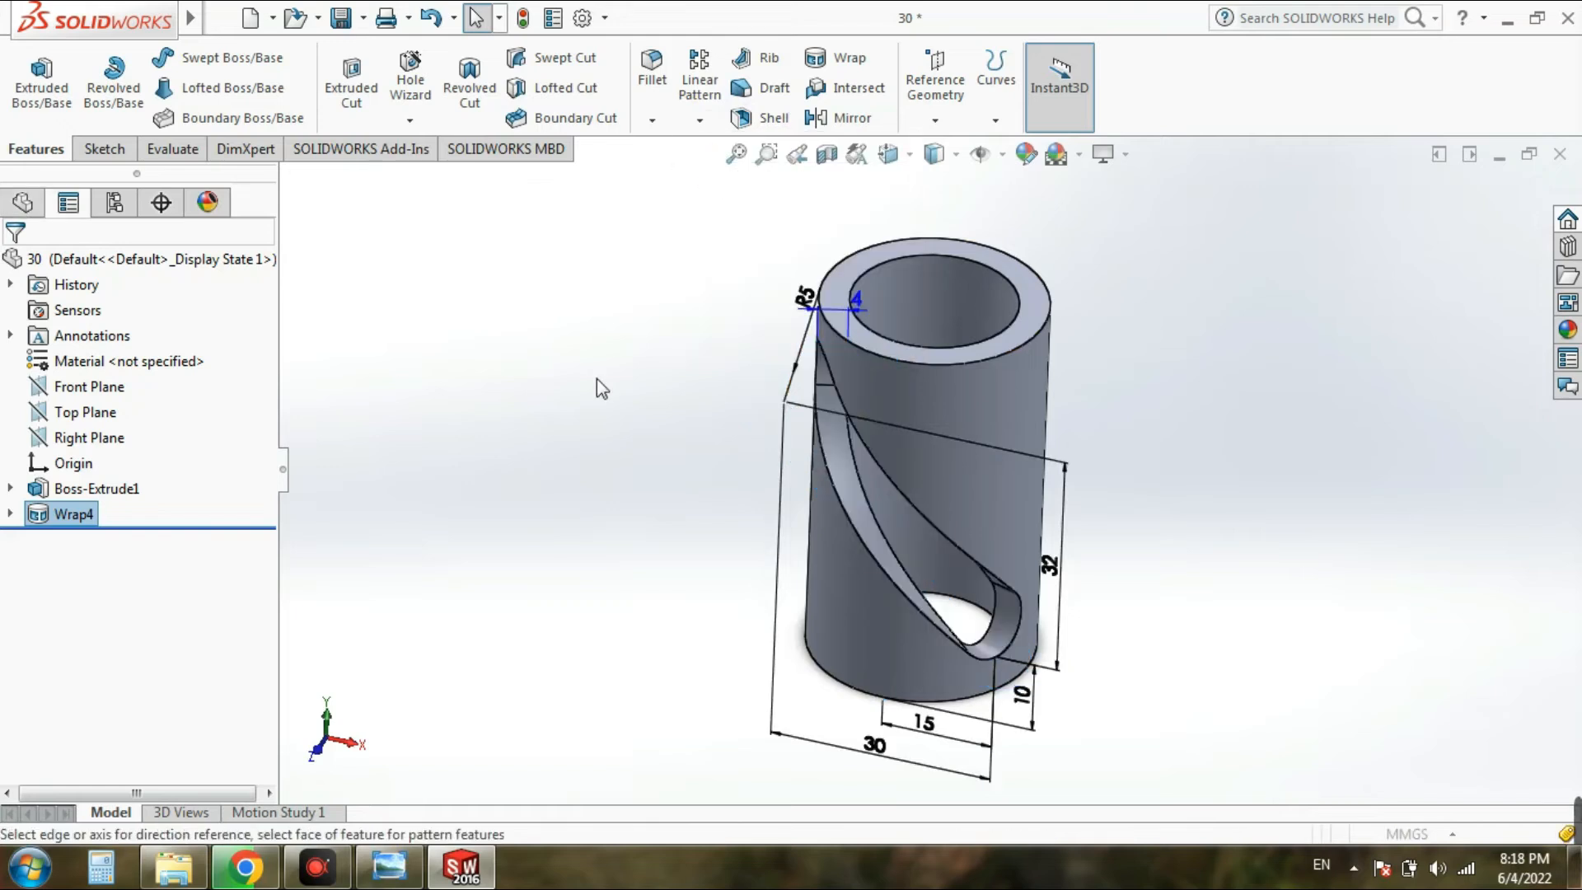
{"action": "left_click", "coordinate": [88, 336]}
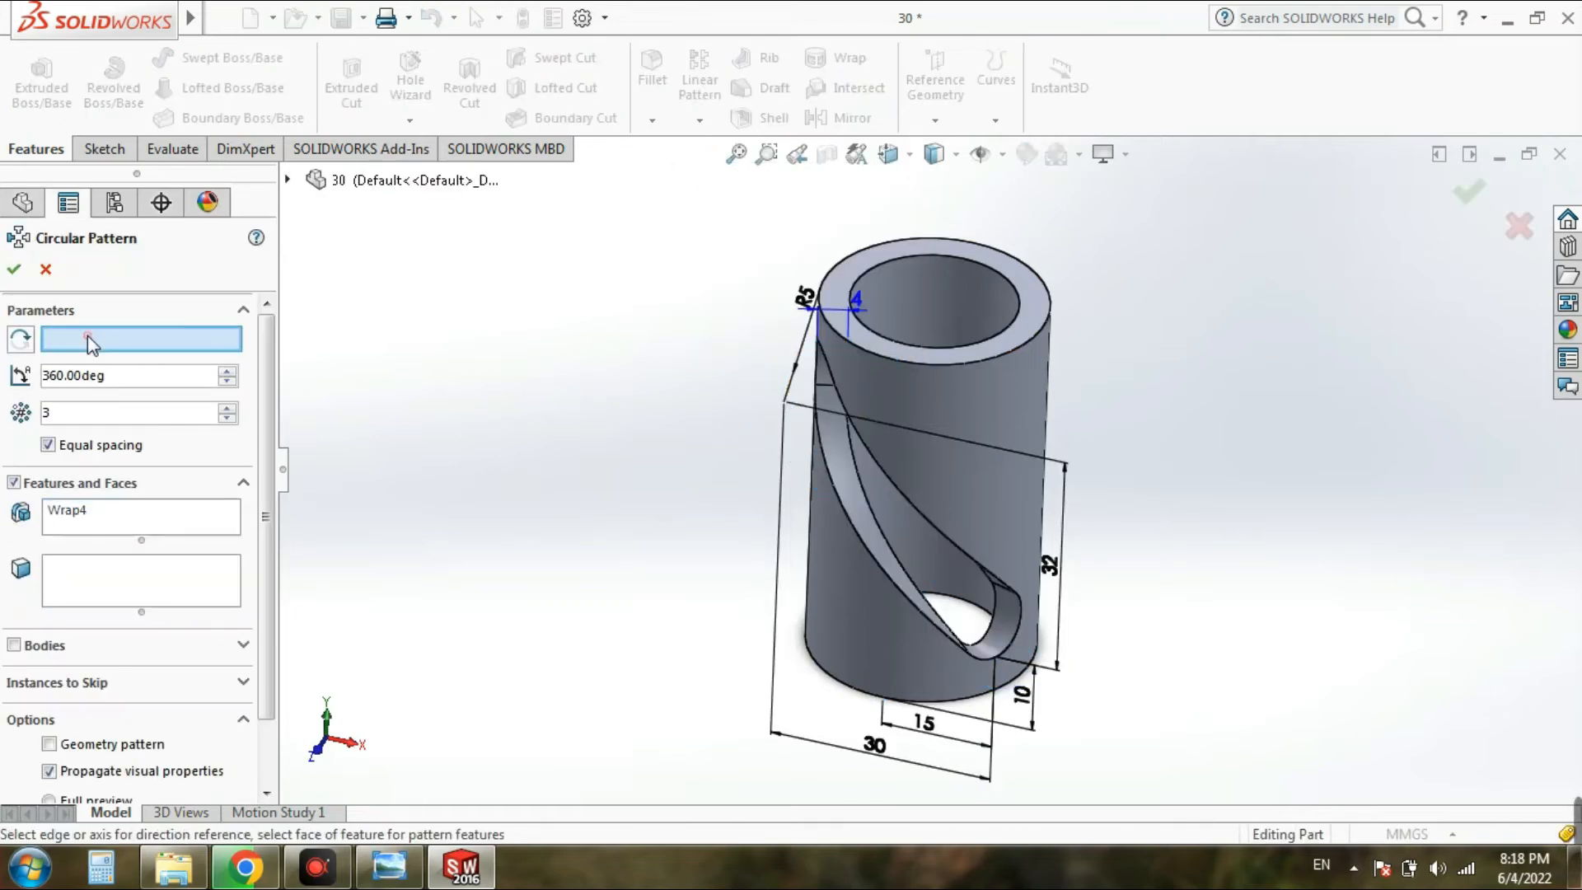
{"action": "left_click", "coordinate": [1031, 343]}
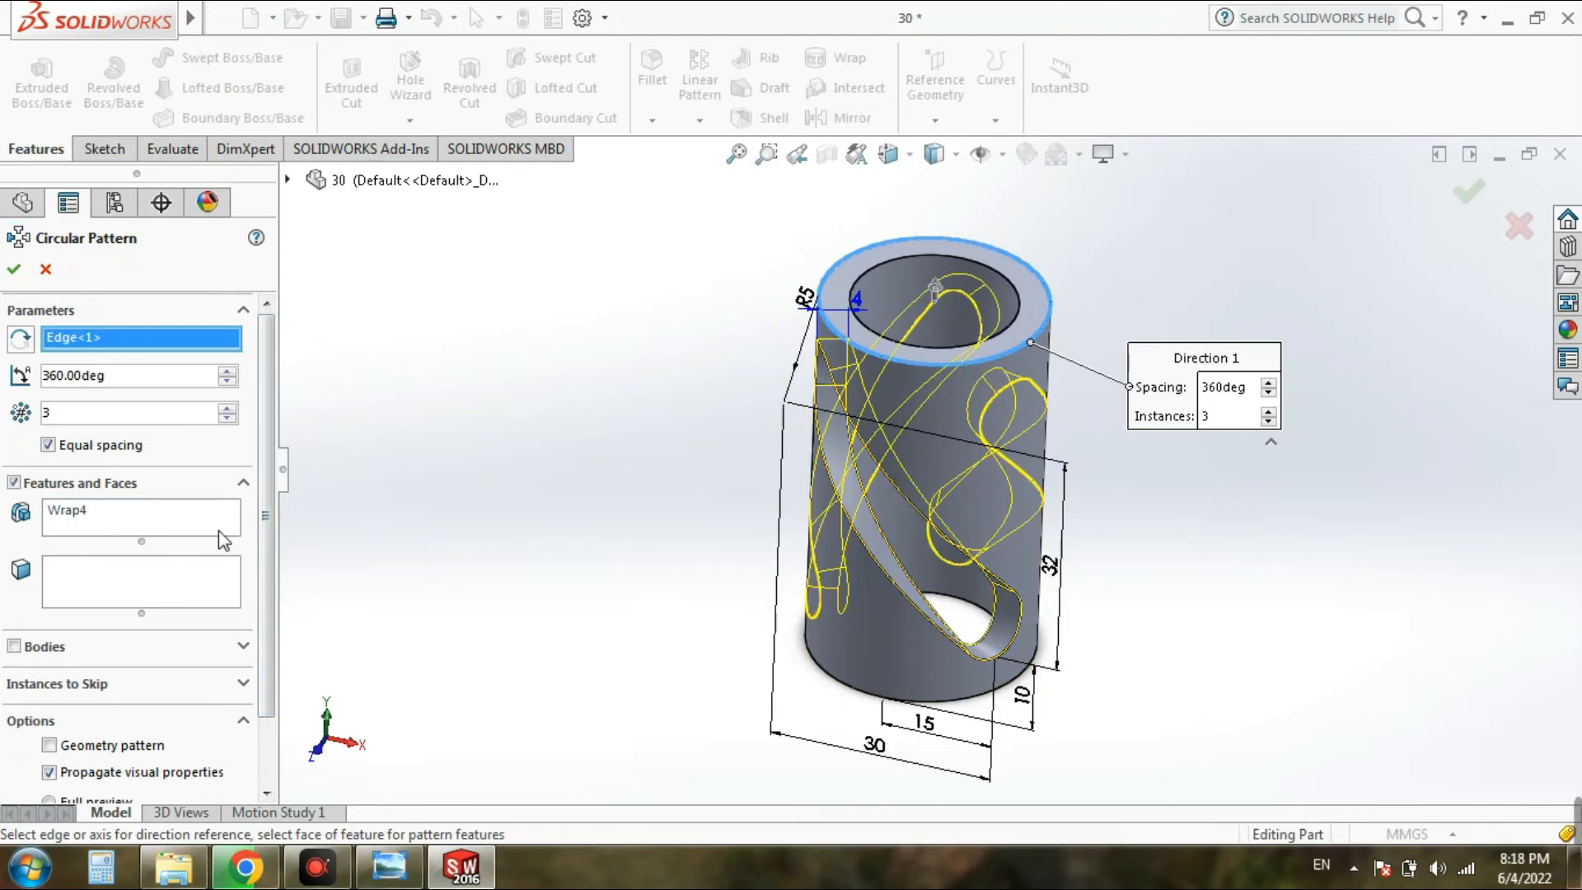
{"action": "left_click", "coordinate": [232, 408]}
{"action": "left_click", "coordinate": [227, 407]}
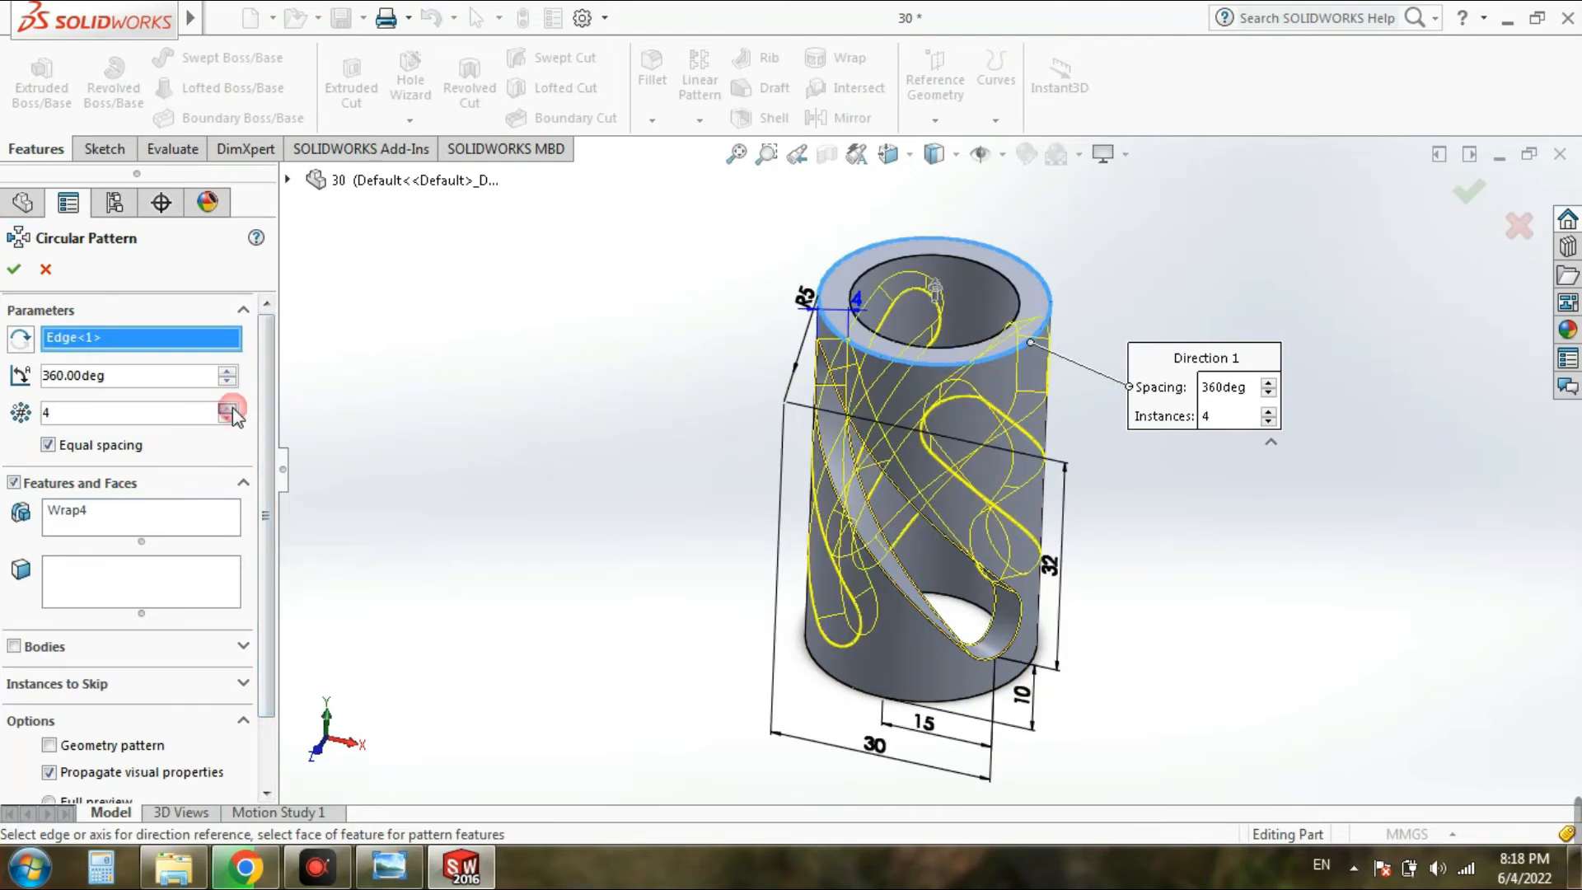
{"action": "left_click", "coordinate": [14, 269]}
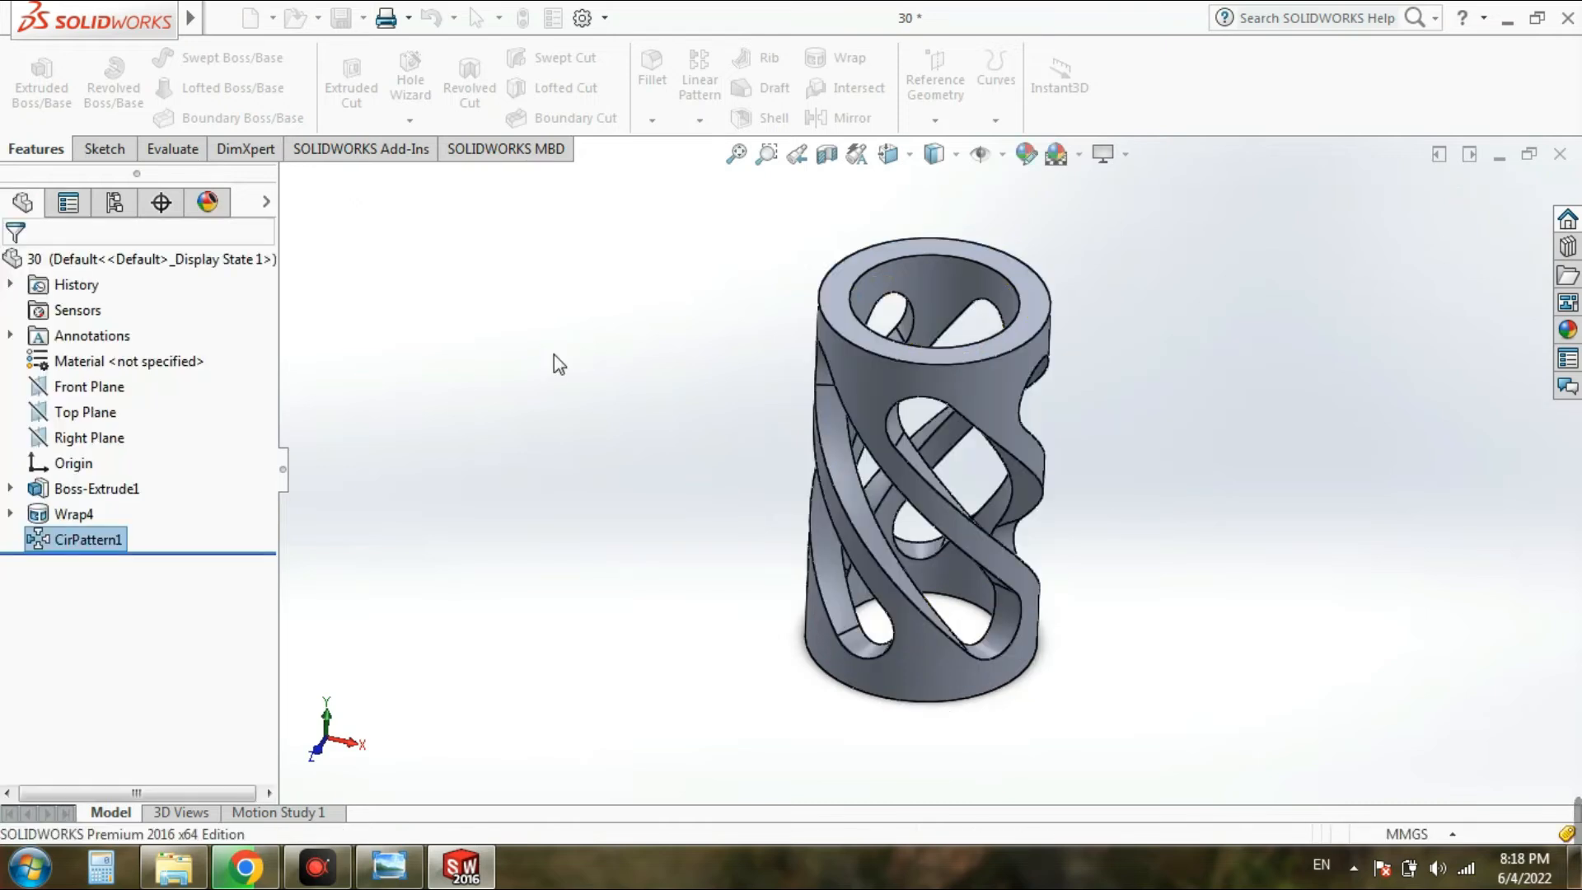
Step: Set the isometric view of the slotted tube and save the part
{"action": "left_click", "coordinate": [906, 154]}
{"action": "left_click", "coordinate": [1008, 236]}
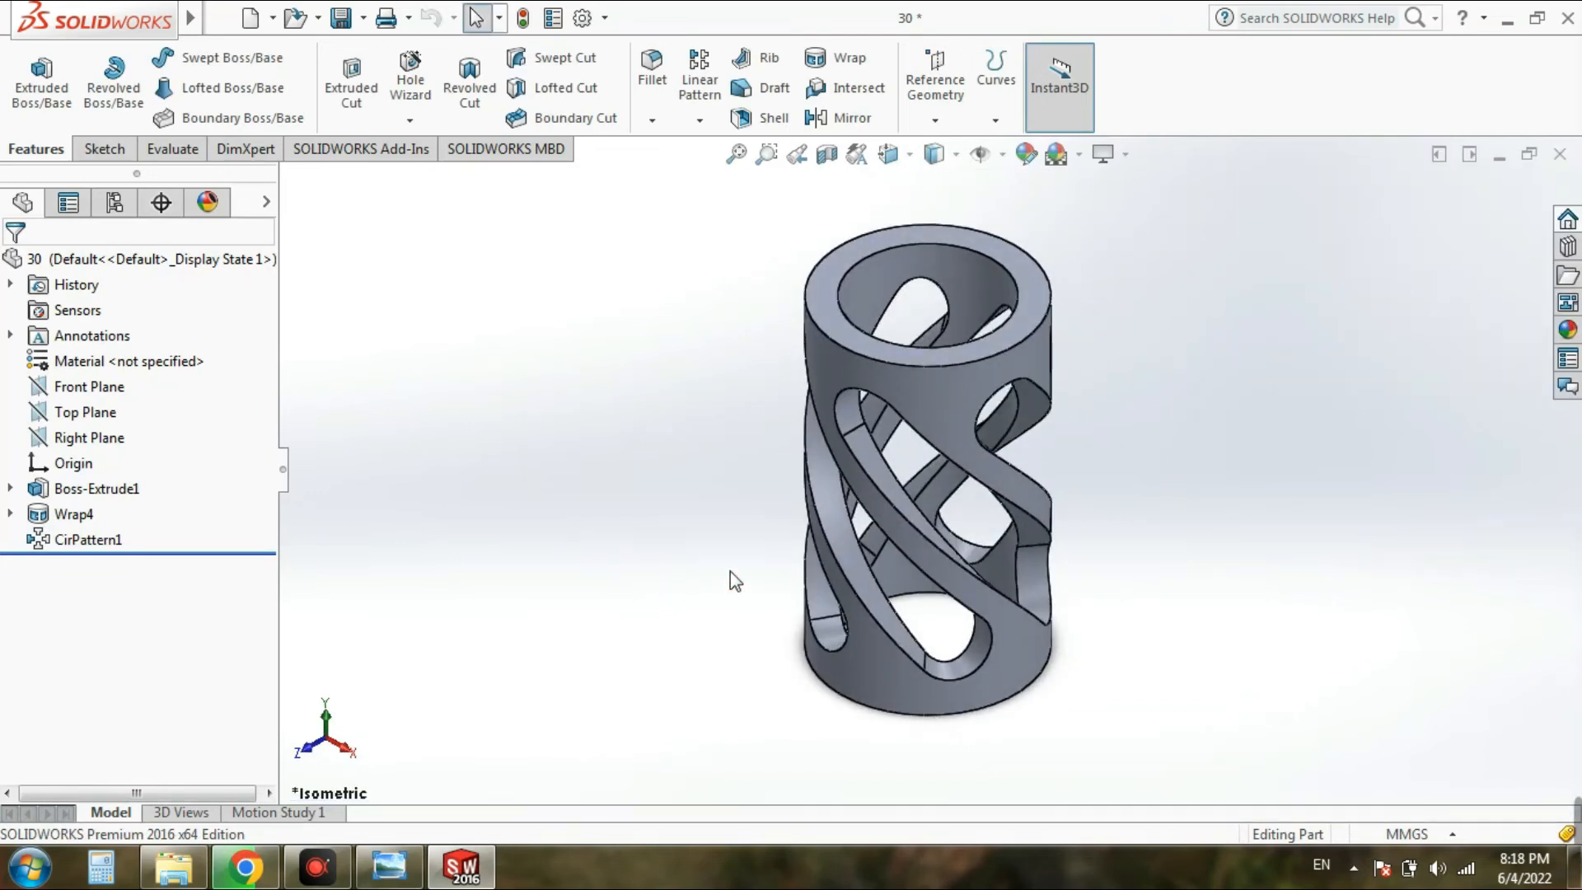
{"action": "left_click", "coordinate": [341, 17]}
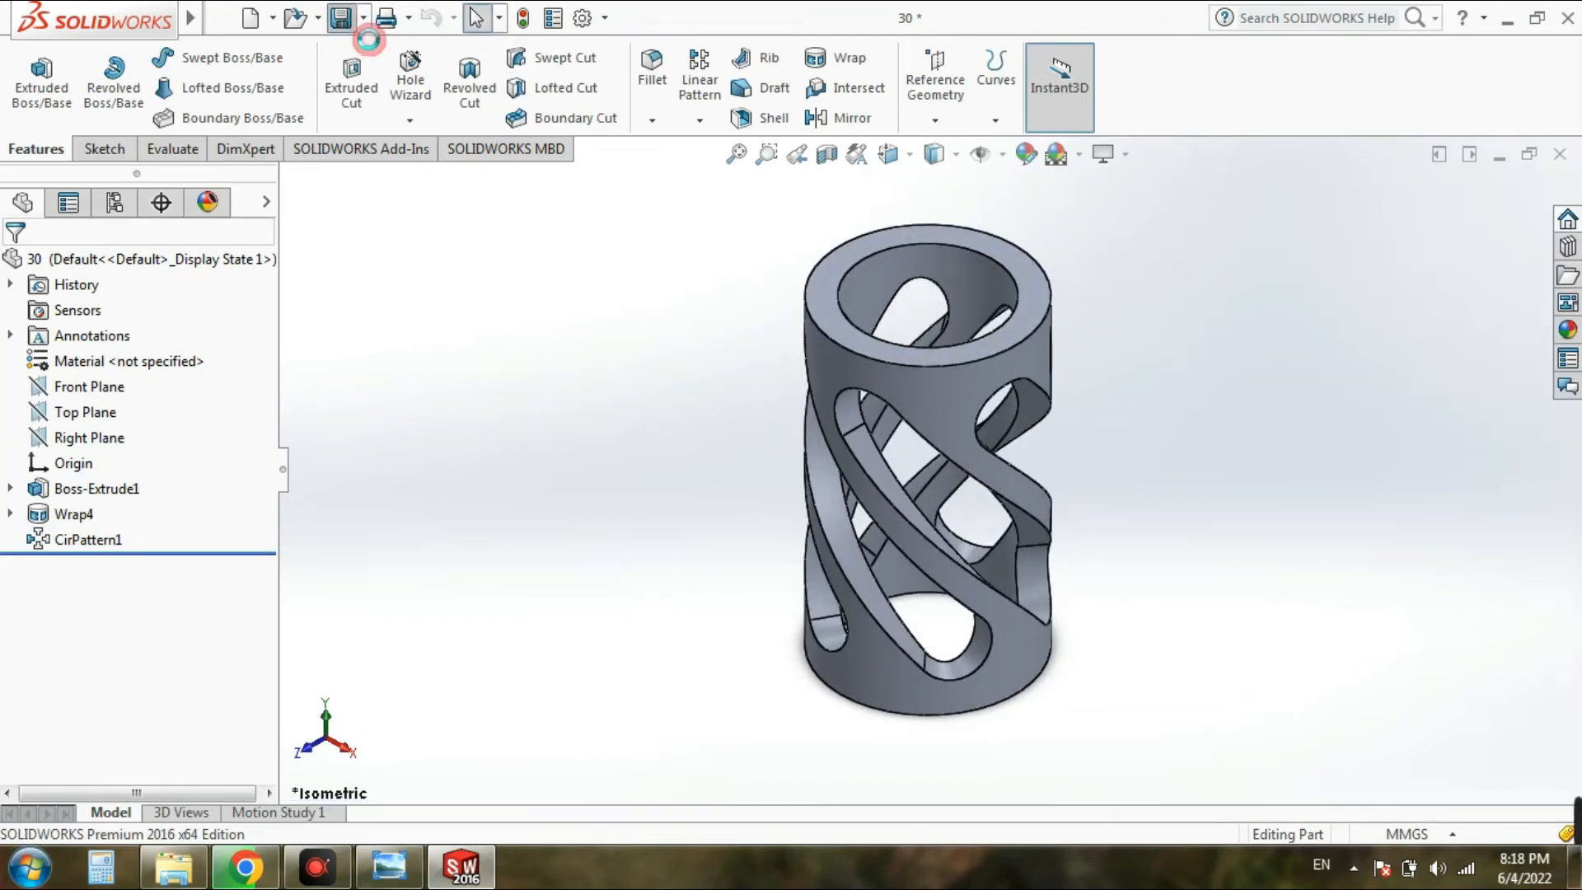
Step: Change the display scene to Plain White
{"action": "left_click", "coordinate": [1571, 333]}
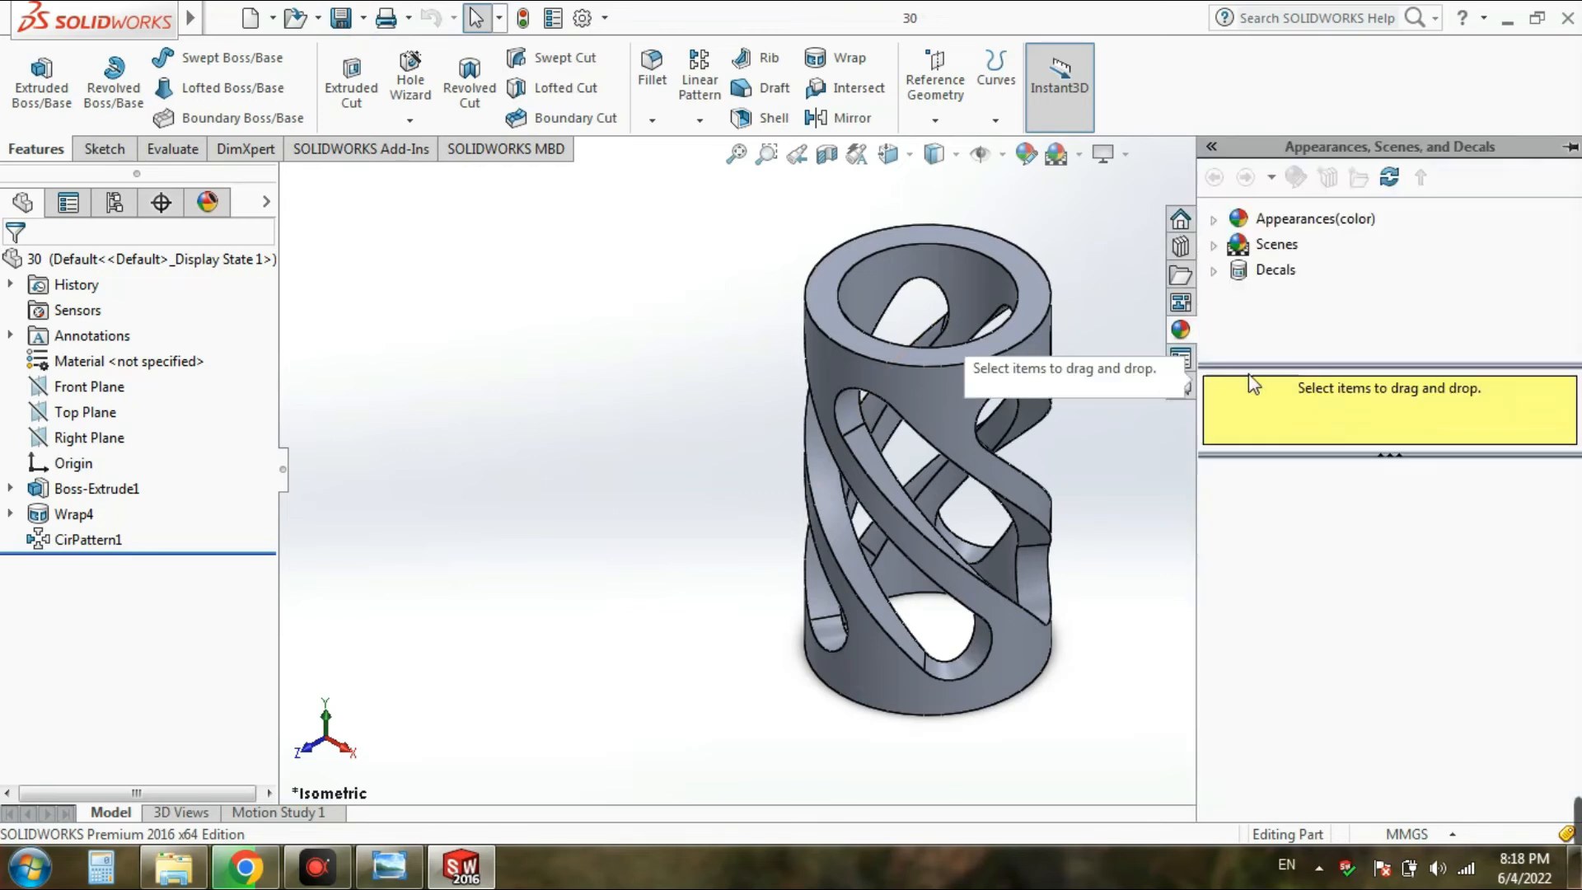
{"action": "left_click", "coordinate": [1078, 154]}
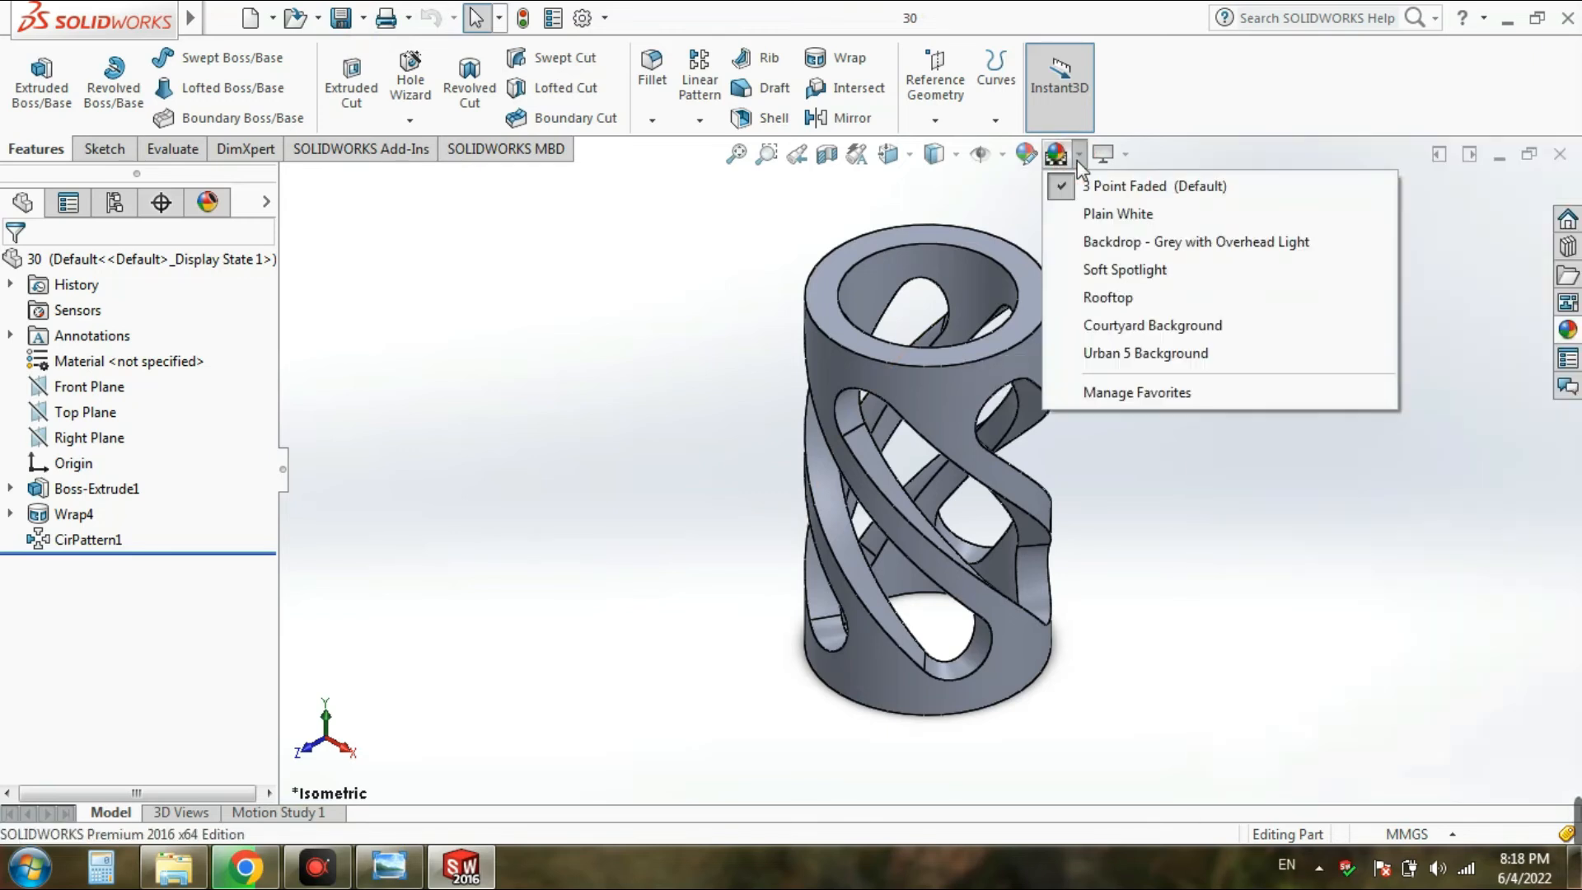
{"action": "left_click", "coordinate": [1107, 215]}
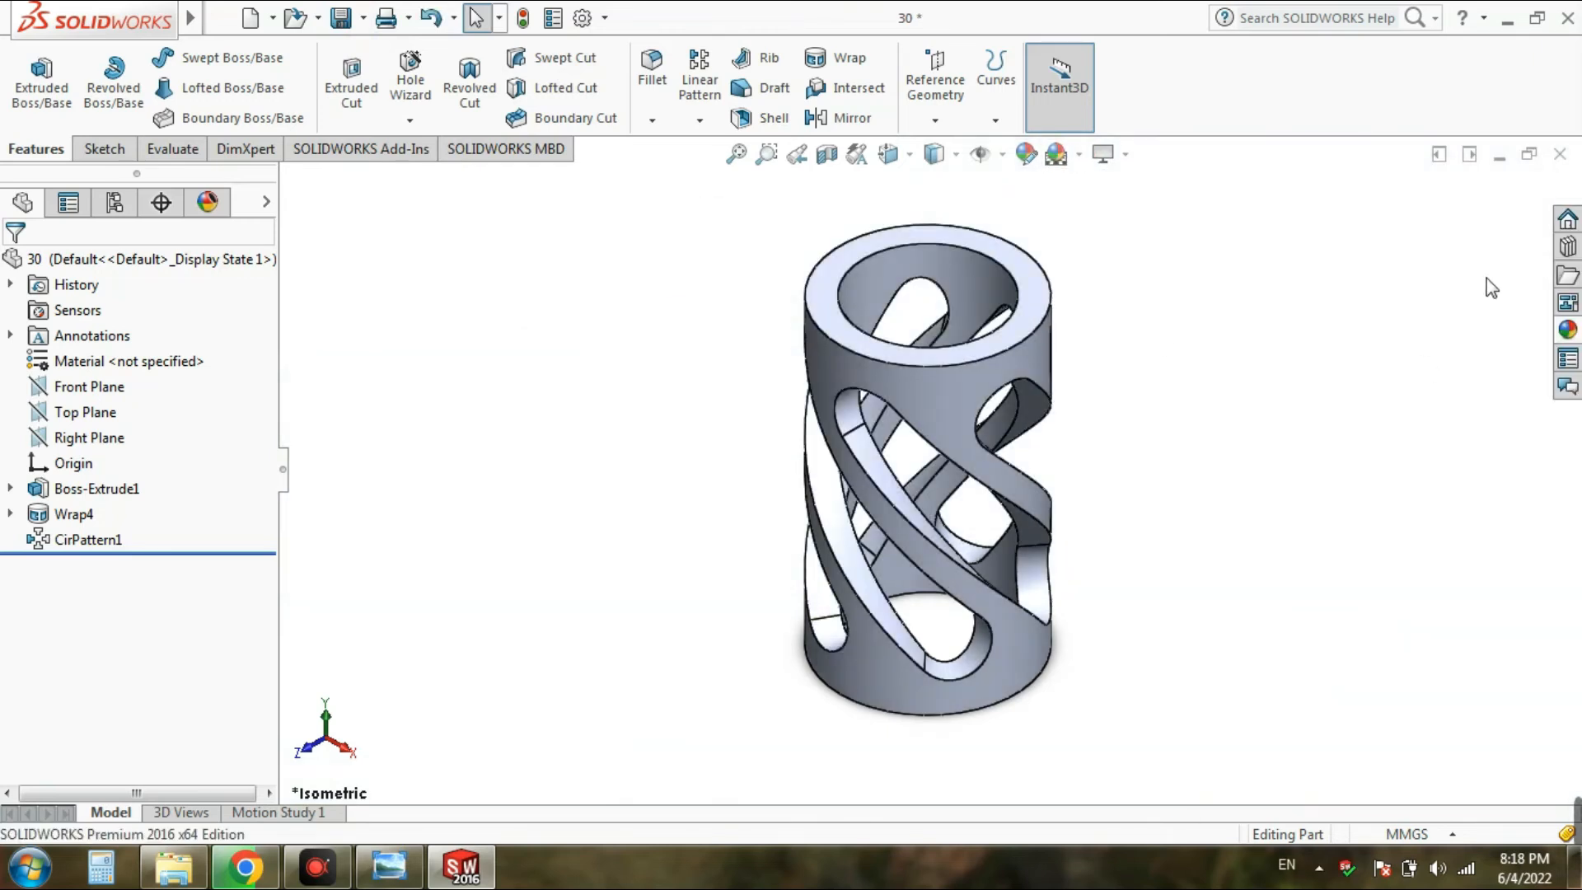
Step: Apply the brown glass appearance from the Gloss glass category to the whole part
{"action": "left_click", "coordinate": [1567, 330]}
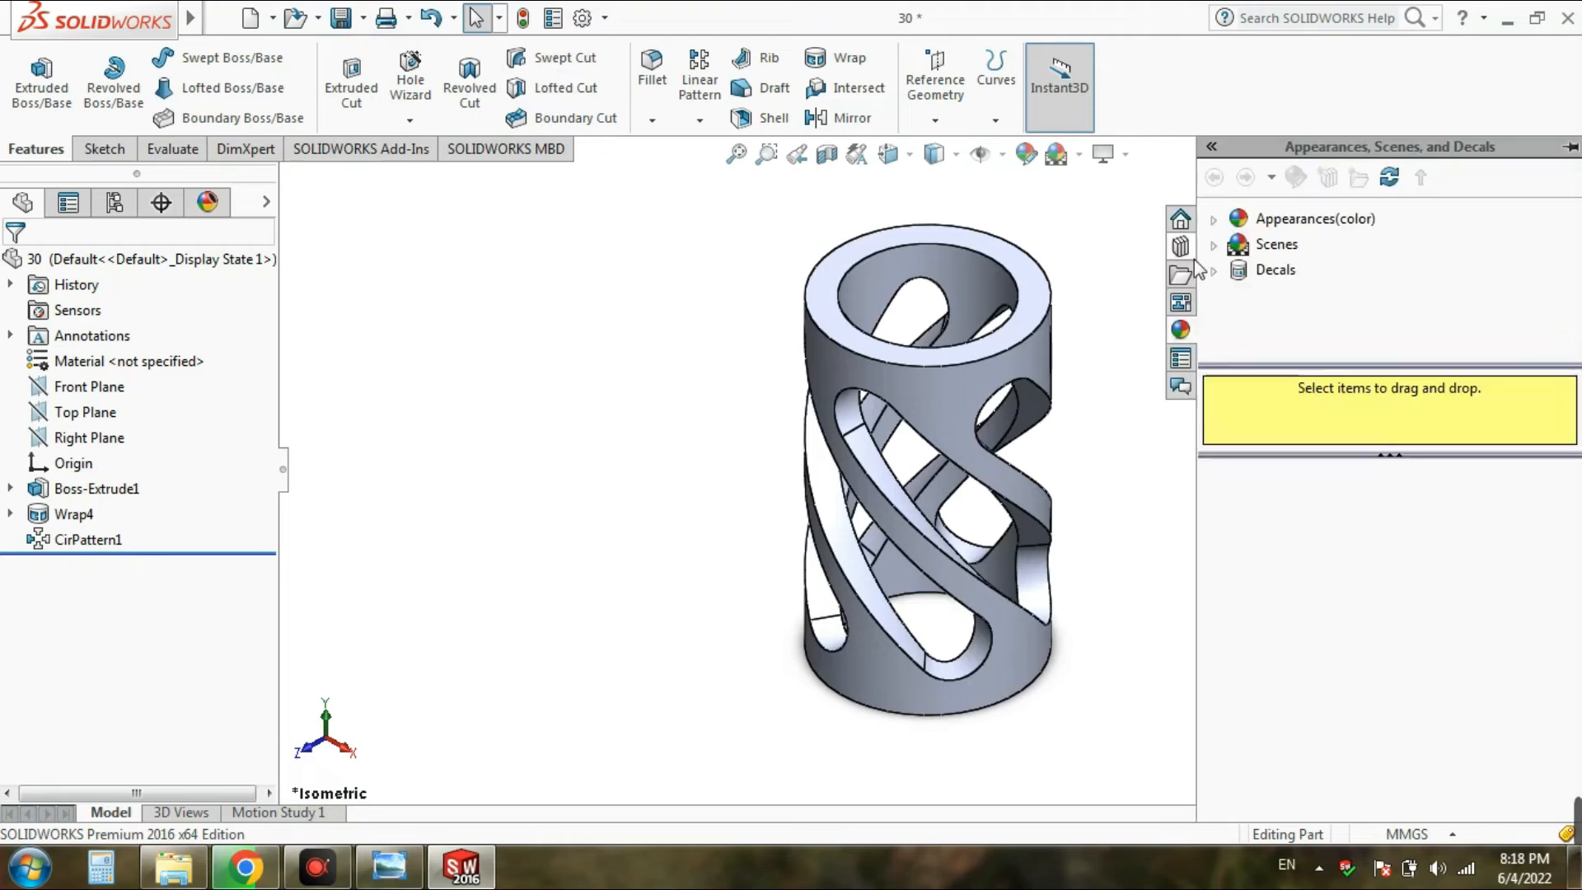
{"action": "left_click", "coordinate": [1215, 223]}
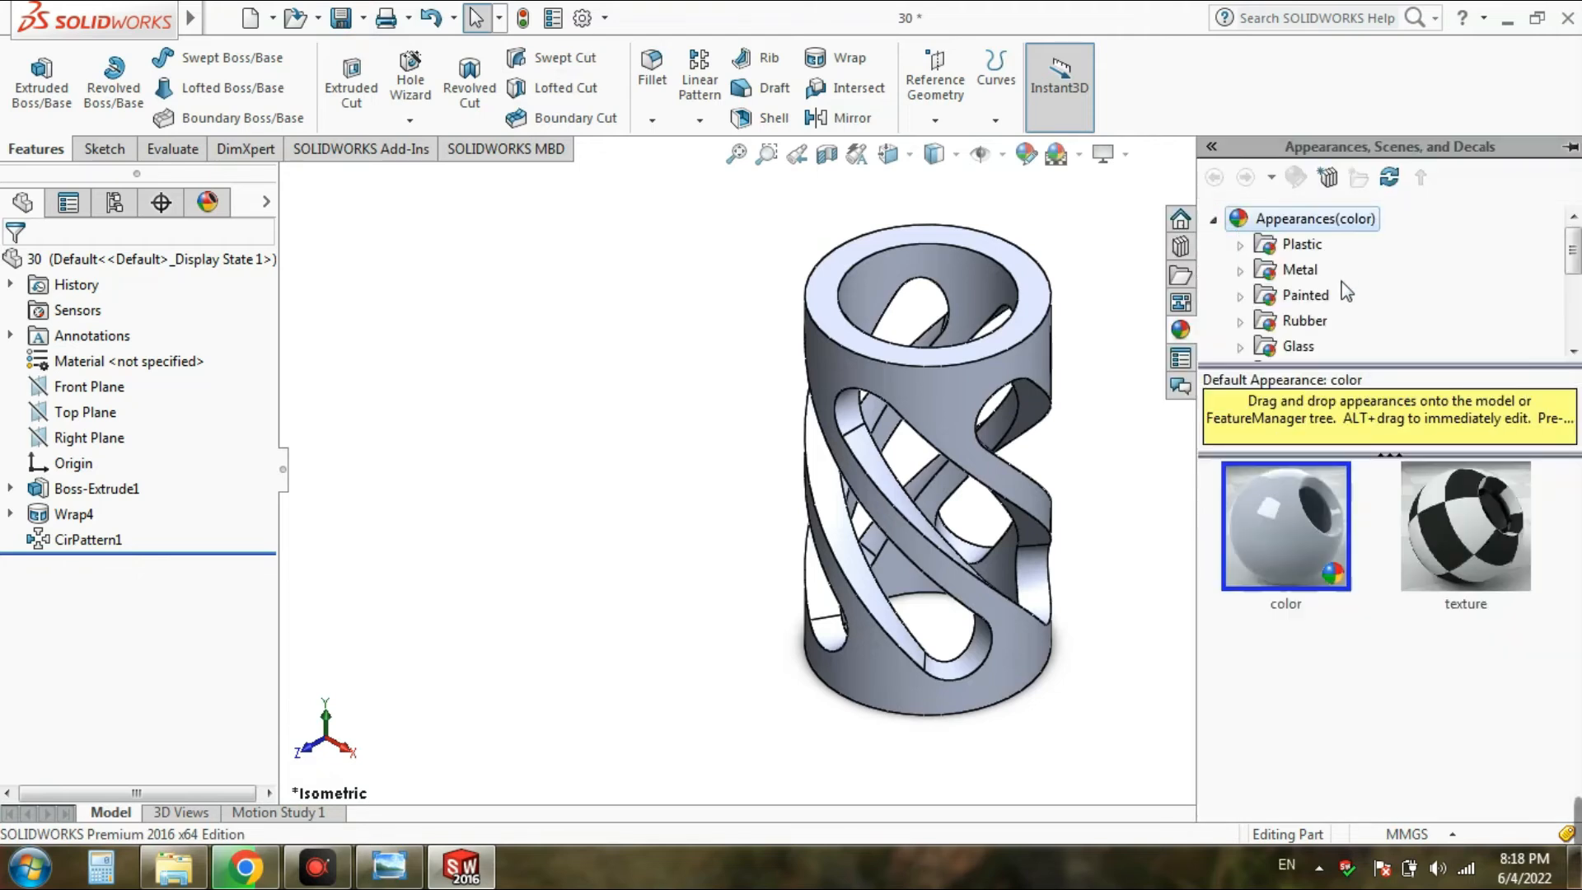
{"action": "left_click", "coordinate": [1572, 356]}
{"action": "left_click", "coordinate": [1572, 356]}
{"action": "left_click", "coordinate": [1240, 296]}
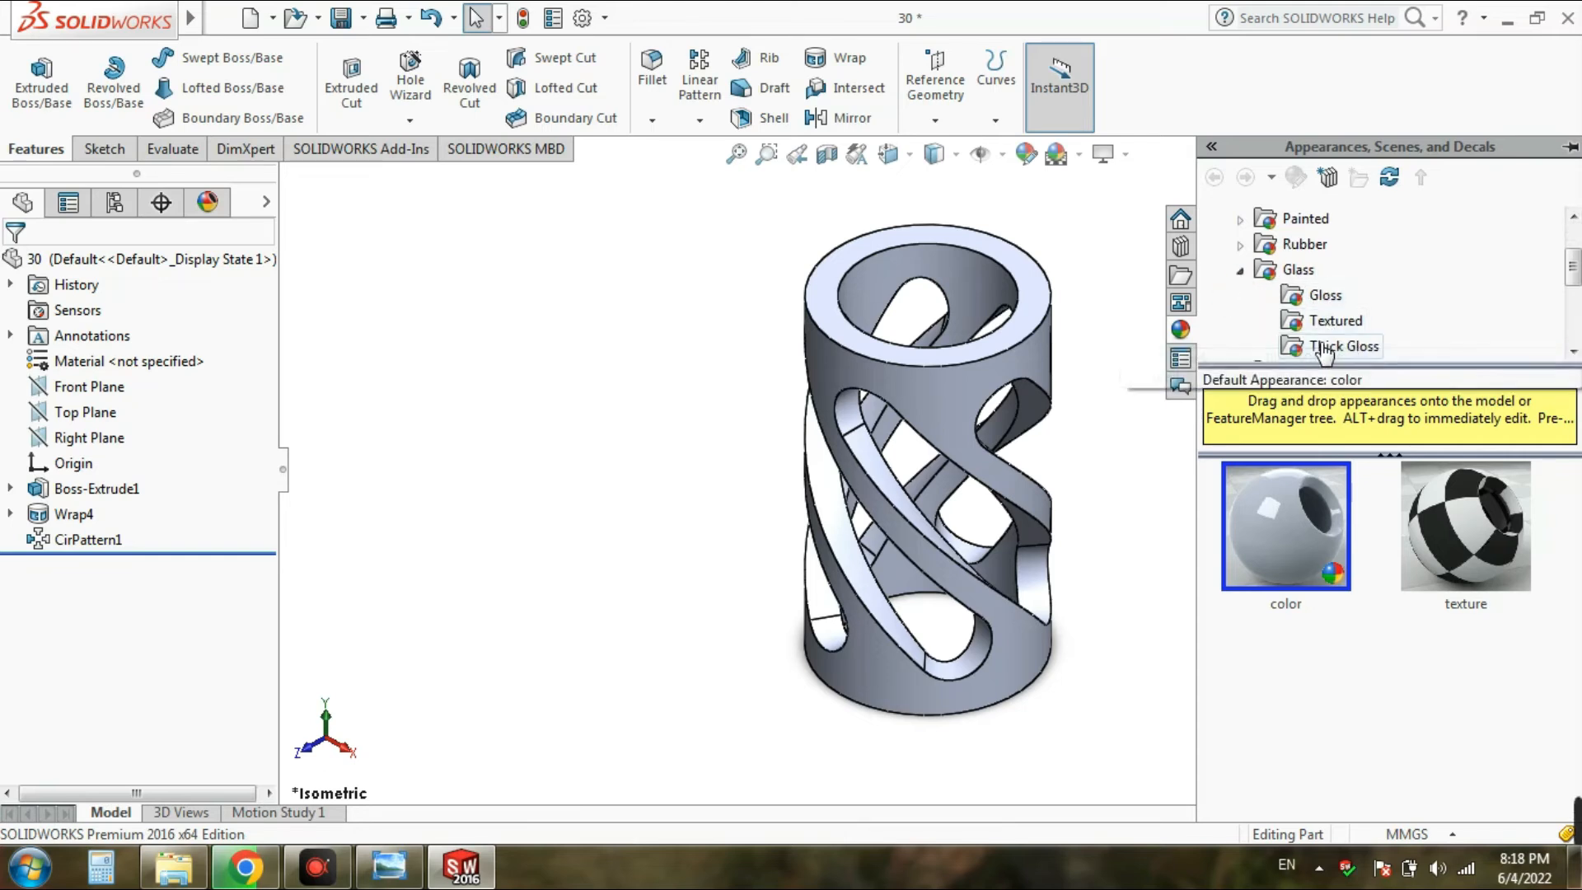
{"action": "left_click", "coordinate": [1323, 295]}
{"action": "left_click_drag", "start_coordinate": [1575, 558], "coordinate": [1575, 651]}
{"action": "left_click", "coordinate": [1465, 519]}
{"action": "left_click_drag", "start_coordinate": [1465, 519], "coordinate": [977, 393]}
{"action": "left_click", "coordinate": [972, 391]}
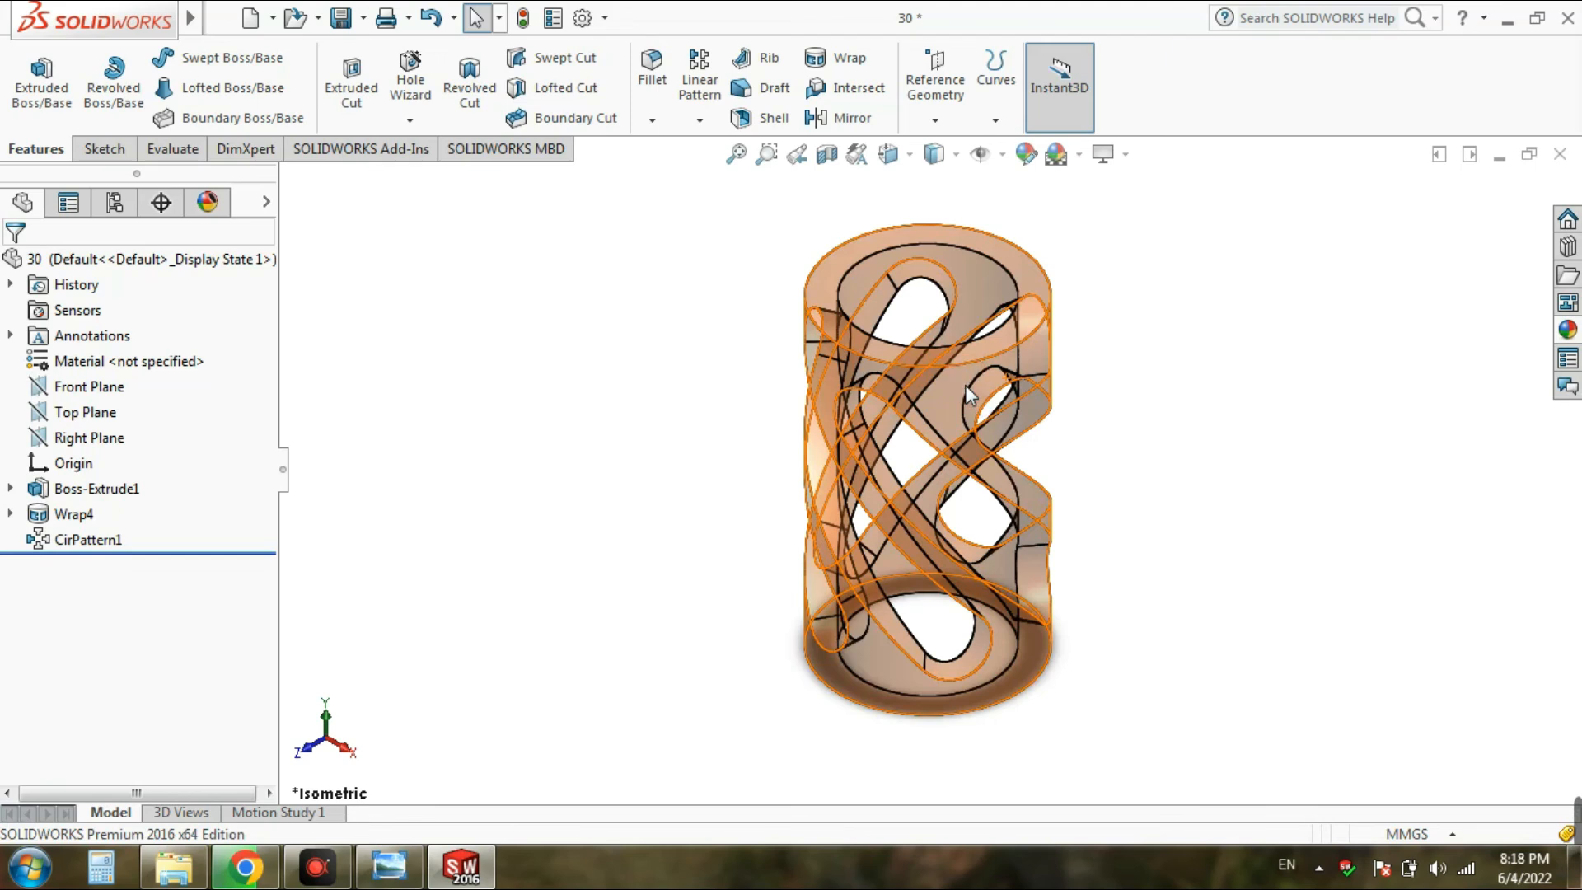
Step: Shift the RGB colour of the brown glass appearance to a yellower brown and save the part
{"action": "left_click", "coordinate": [207, 202]}
{"action": "left_click", "coordinate": [75, 332]}
{"action": "double_click", "coordinate": [78, 332]}
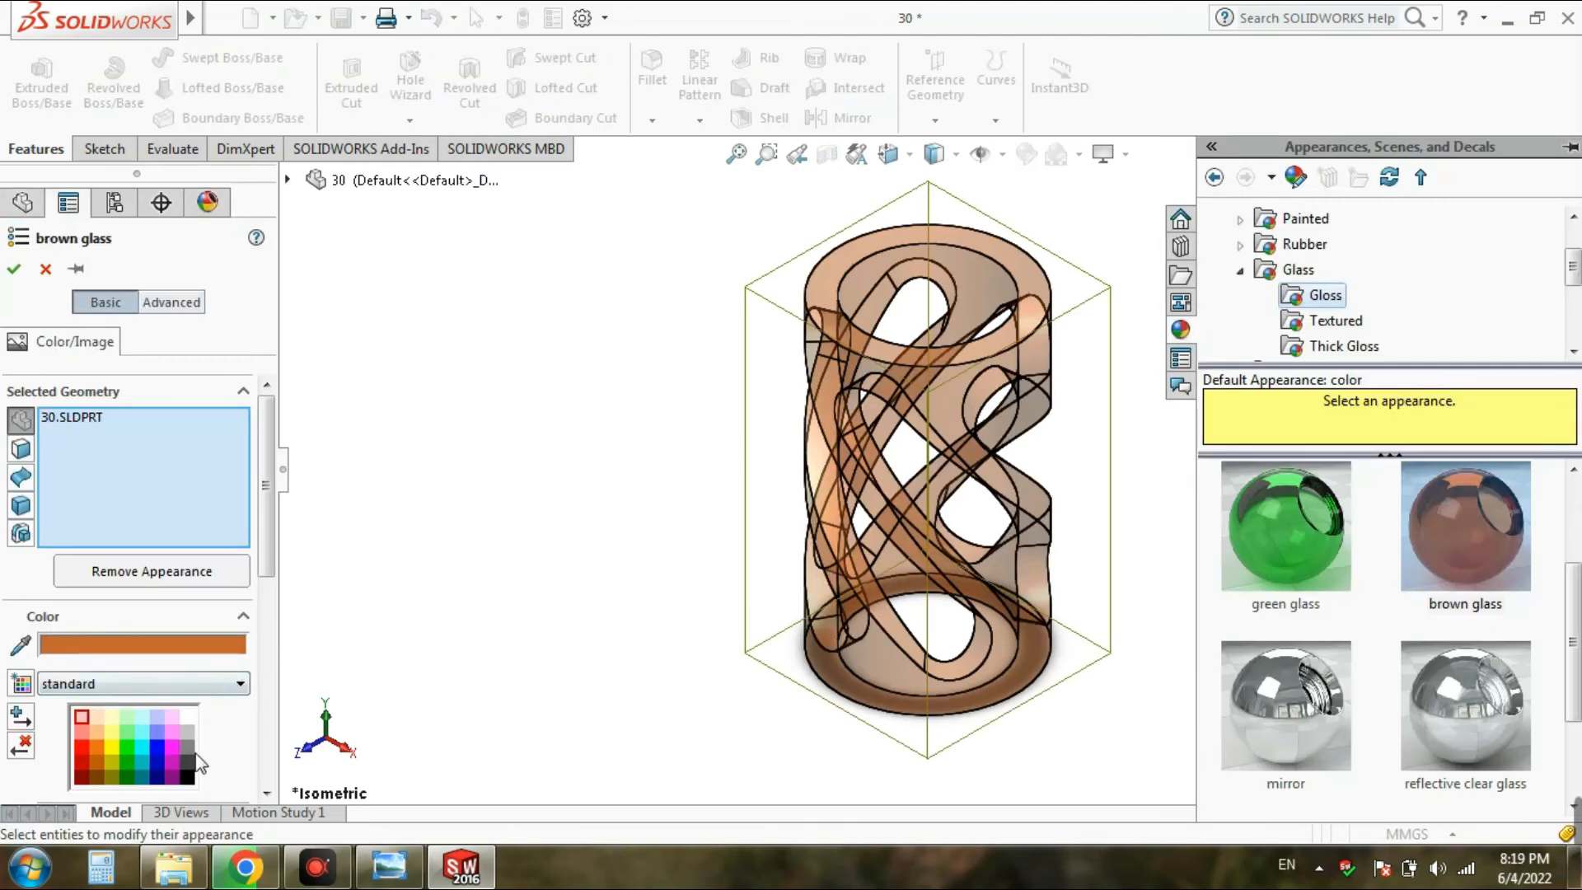
{"action": "scroll", "coordinate": [264, 630], "scroll_direction": "down", "scroll_amount": 5}
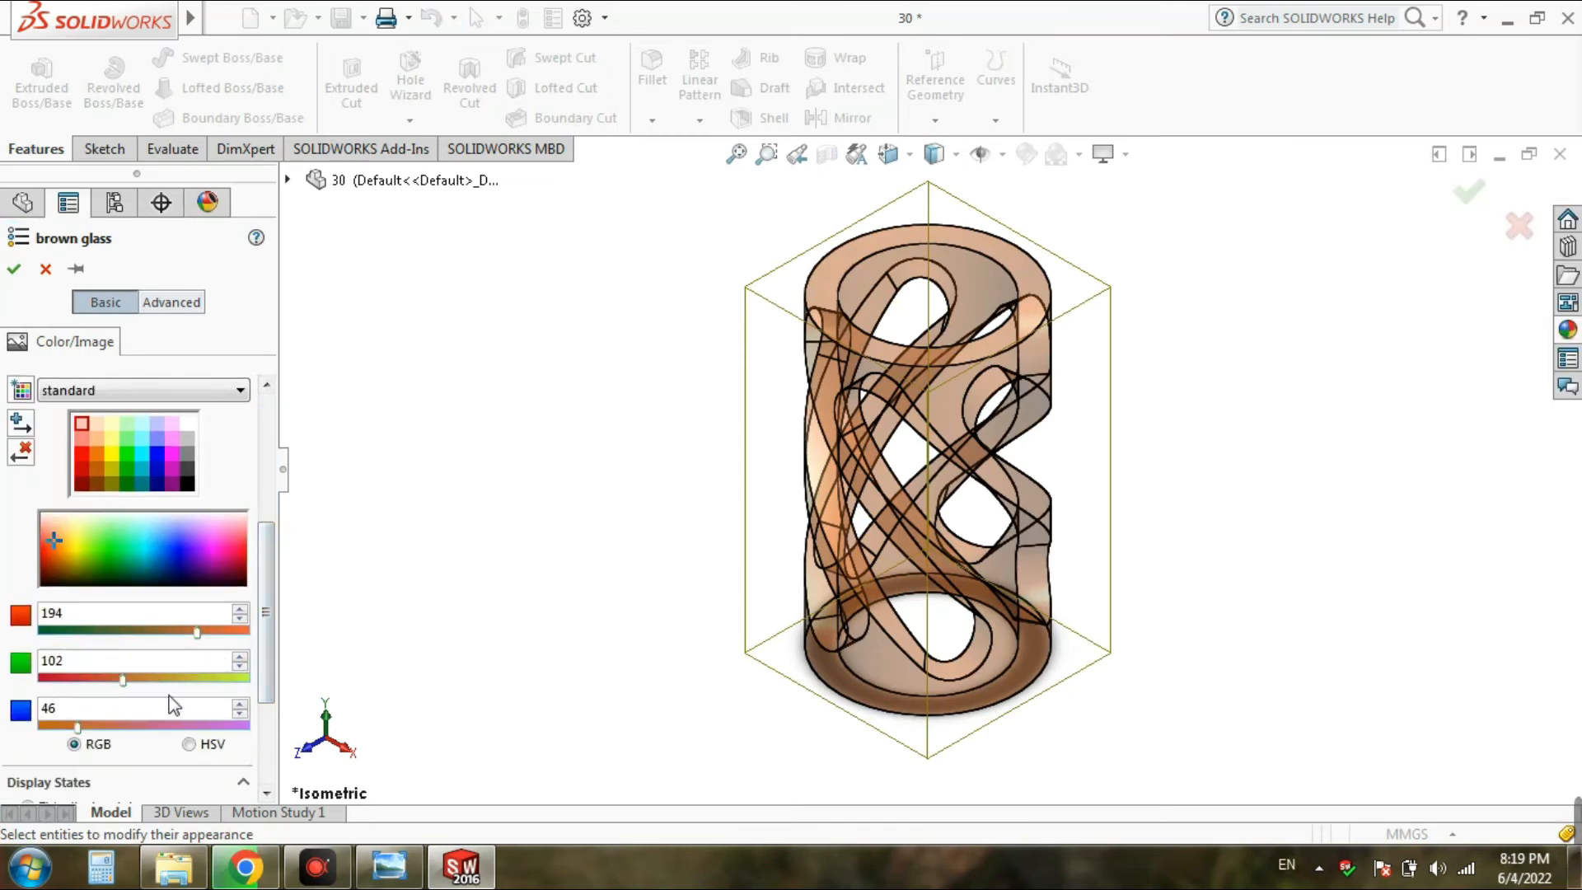
{"action": "left_click_drag", "start_coordinate": [223, 642], "coordinate": [170, 654]}
{"action": "left_click", "coordinate": [14, 270]}
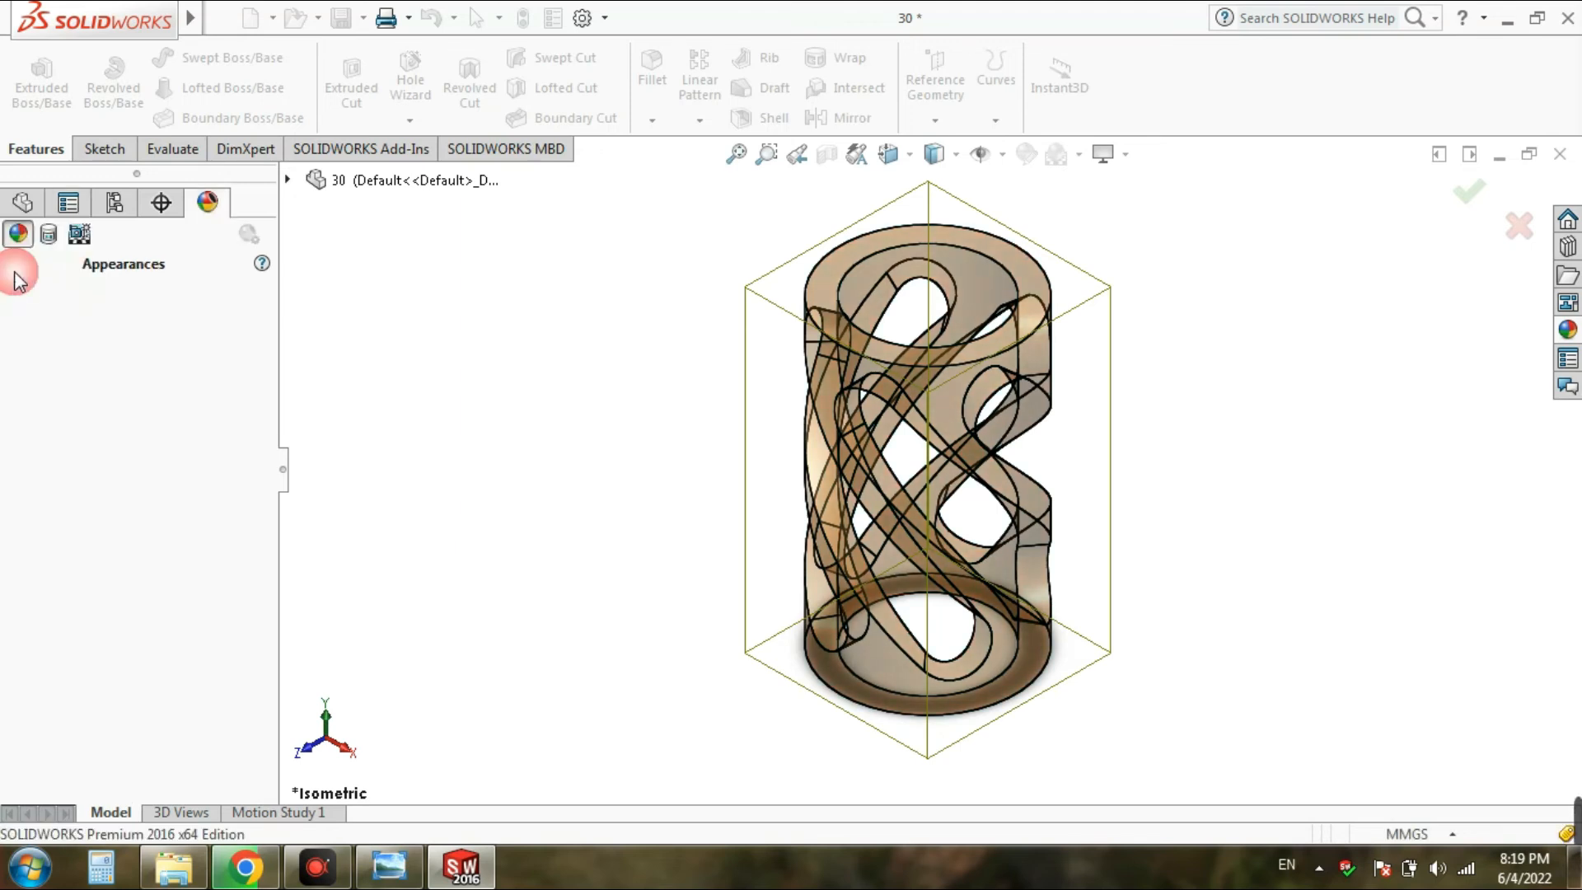
{"action": "left_click", "coordinate": [341, 18]}
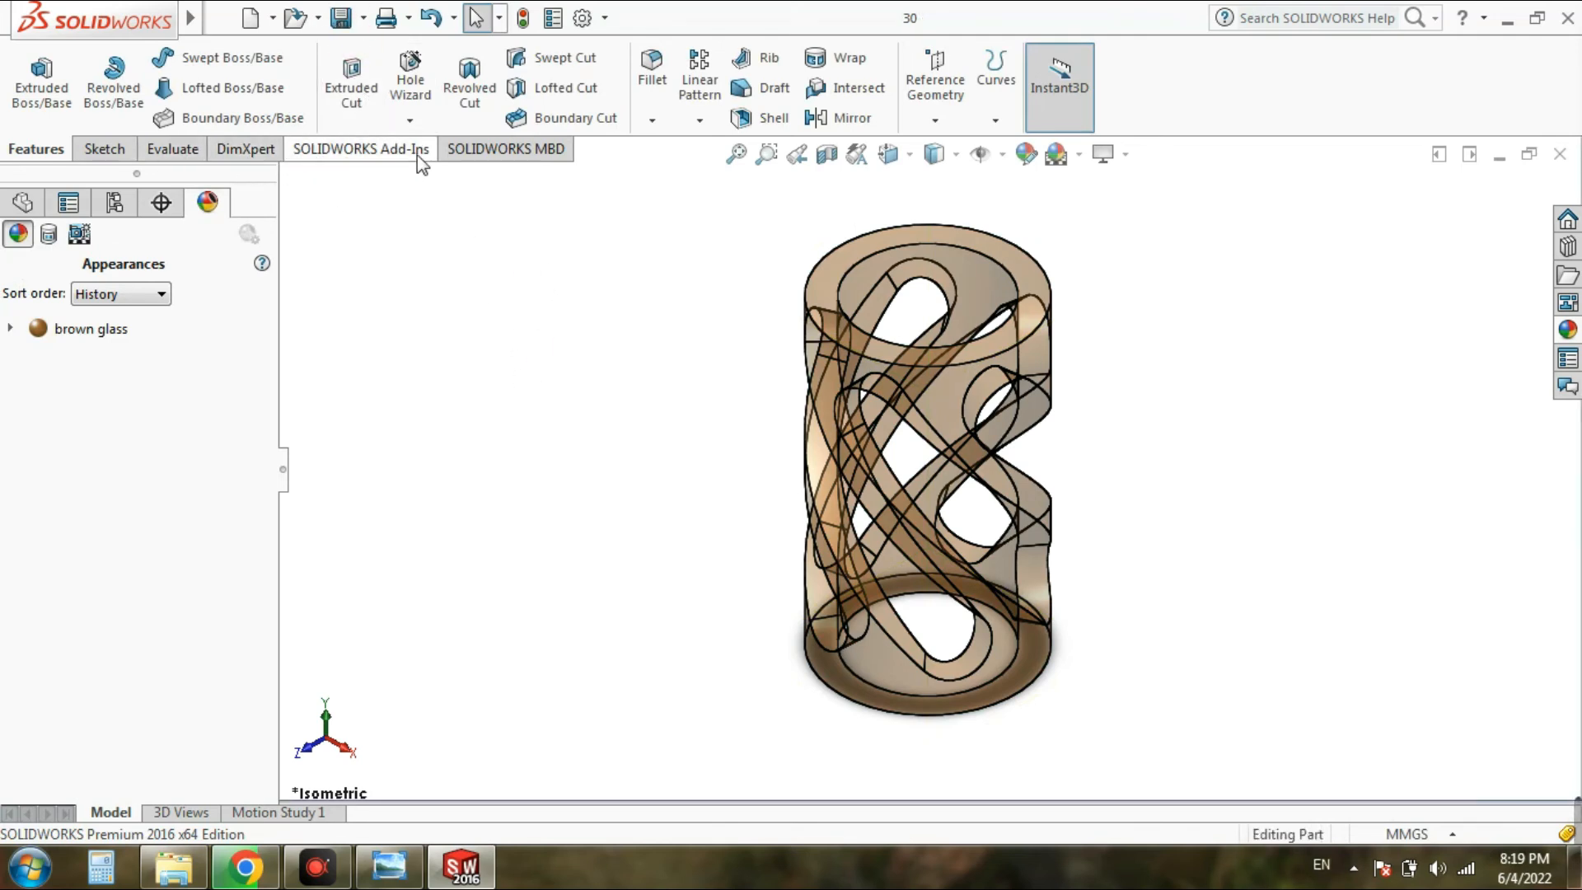
{"action": "left_click", "coordinate": [457, 155]}
{"action": "left_click", "coordinate": [378, 151]}
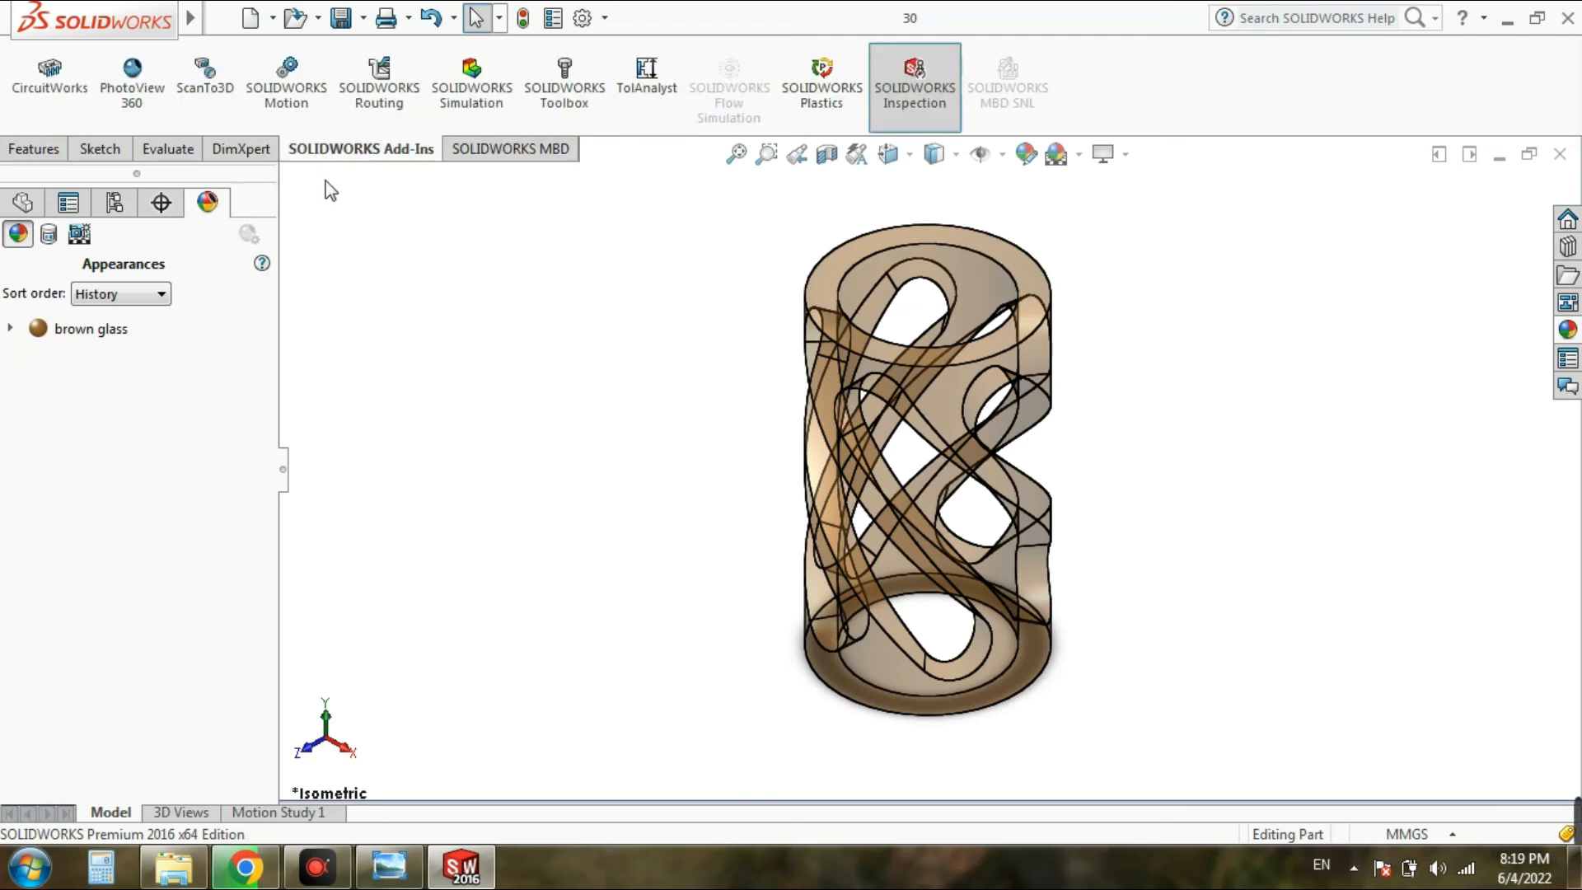
{"action": "left_click", "coordinate": [132, 78]}
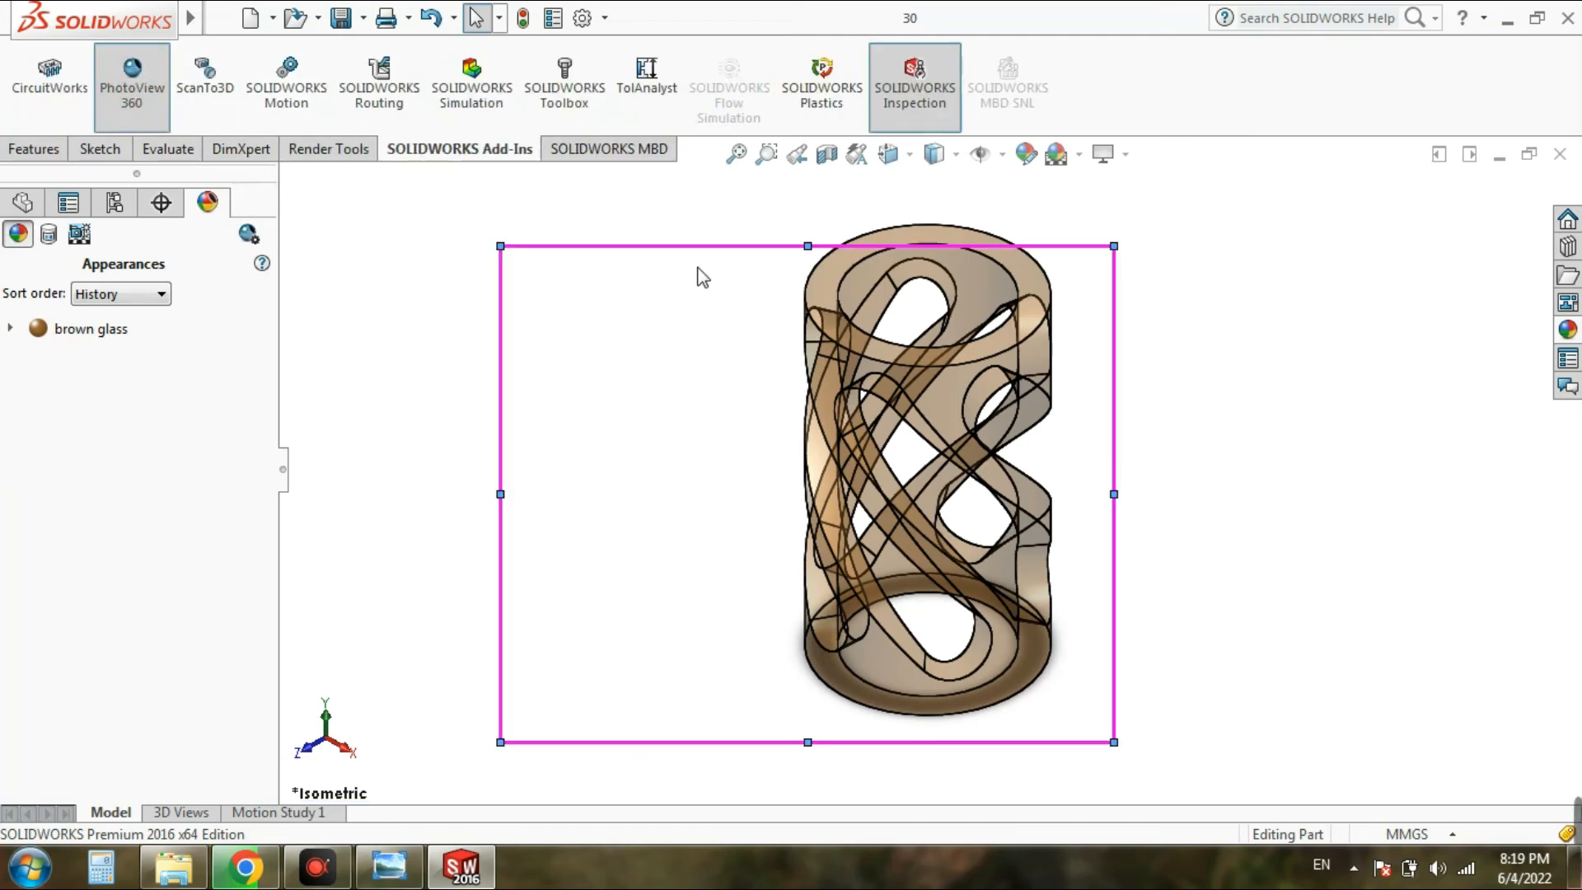
{"action": "left_click_drag", "start_coordinate": [708, 260], "coordinate": [864, 214]}
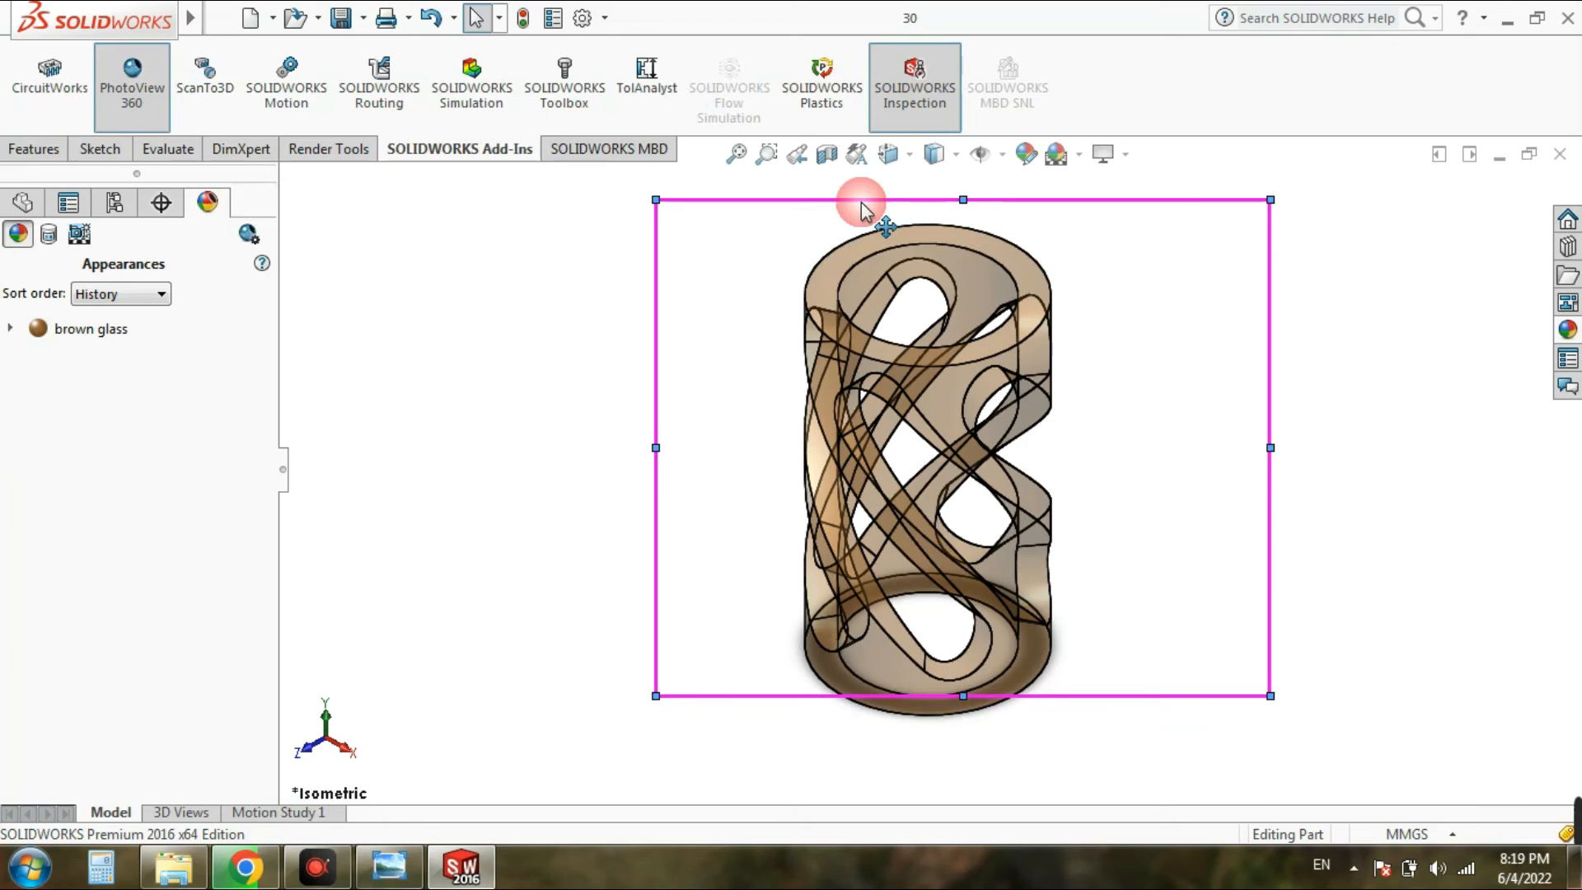
{"action": "left_click", "coordinate": [960, 699]}
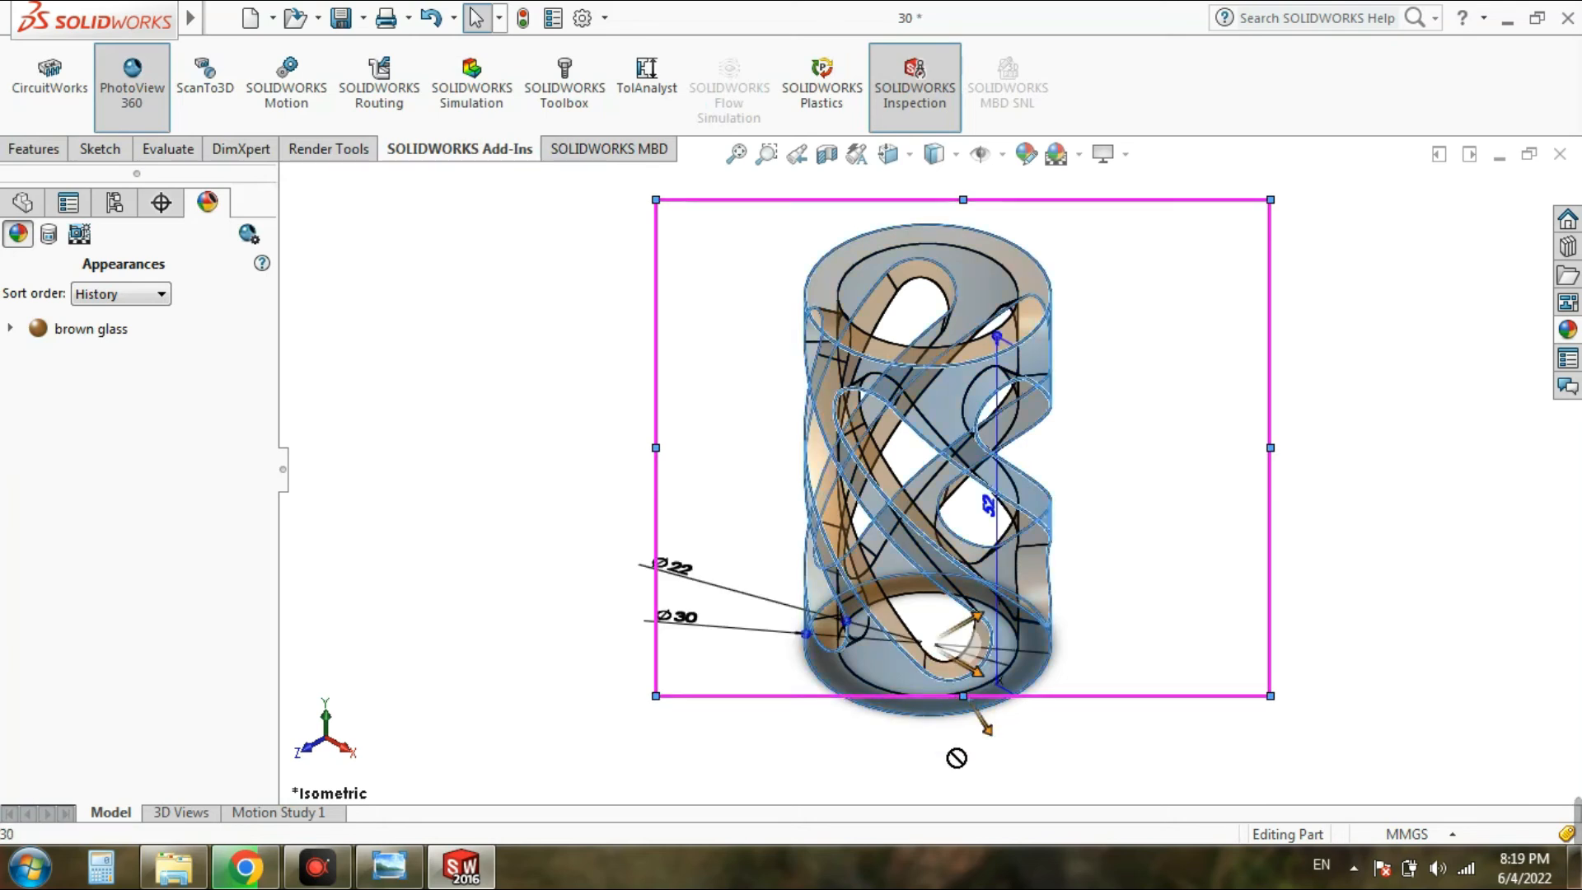
{"action": "left_click", "coordinate": [837, 774]}
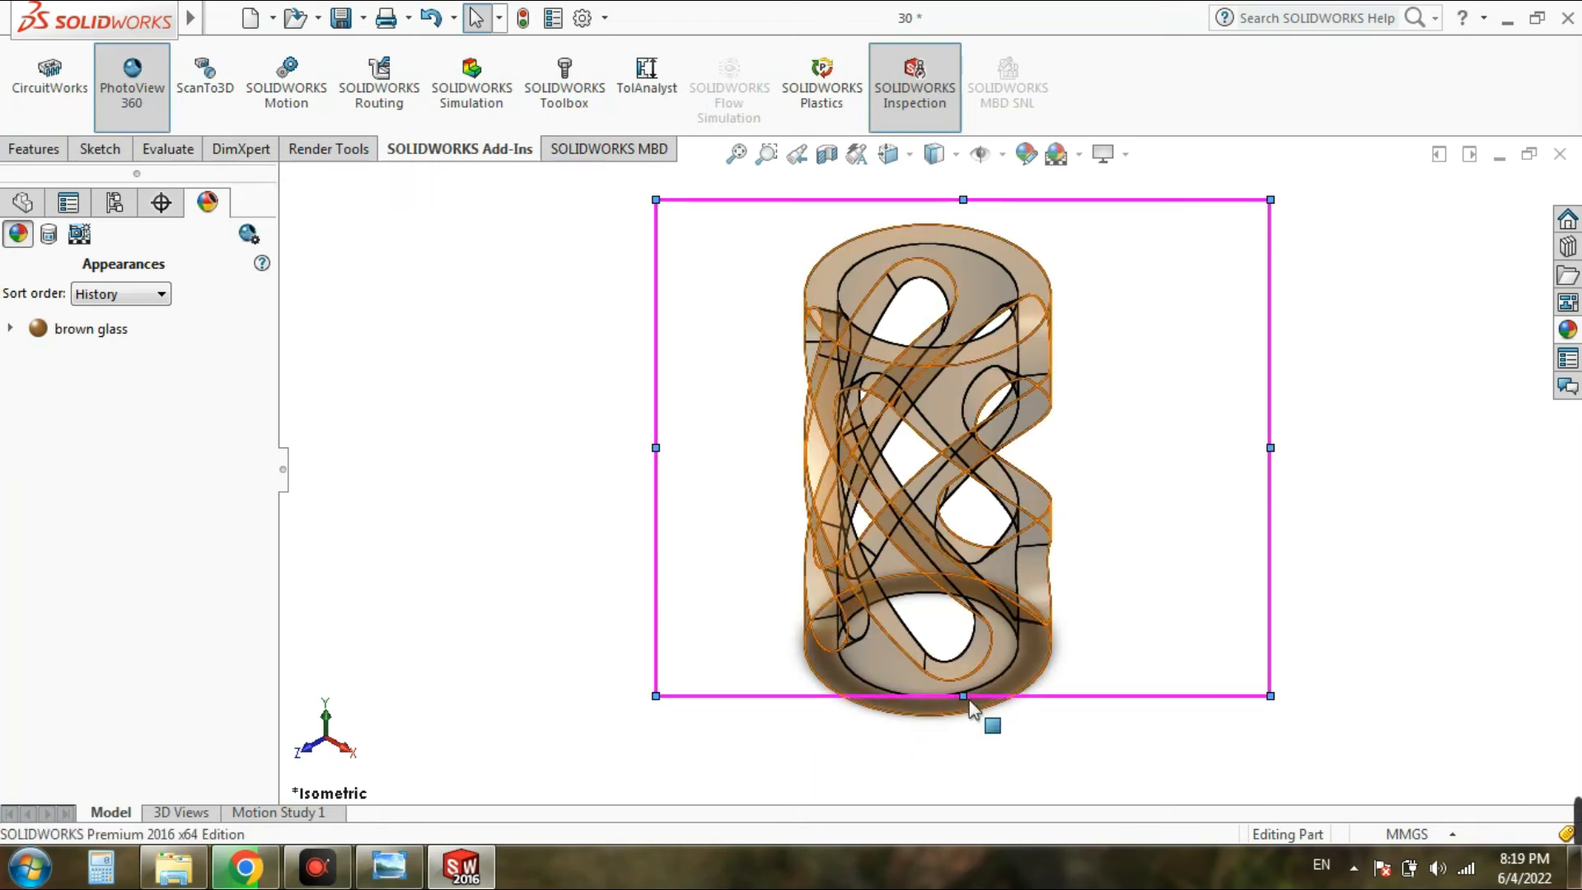
{"action": "left_click_drag", "start_coordinate": [959, 700], "coordinate": [960, 784]}
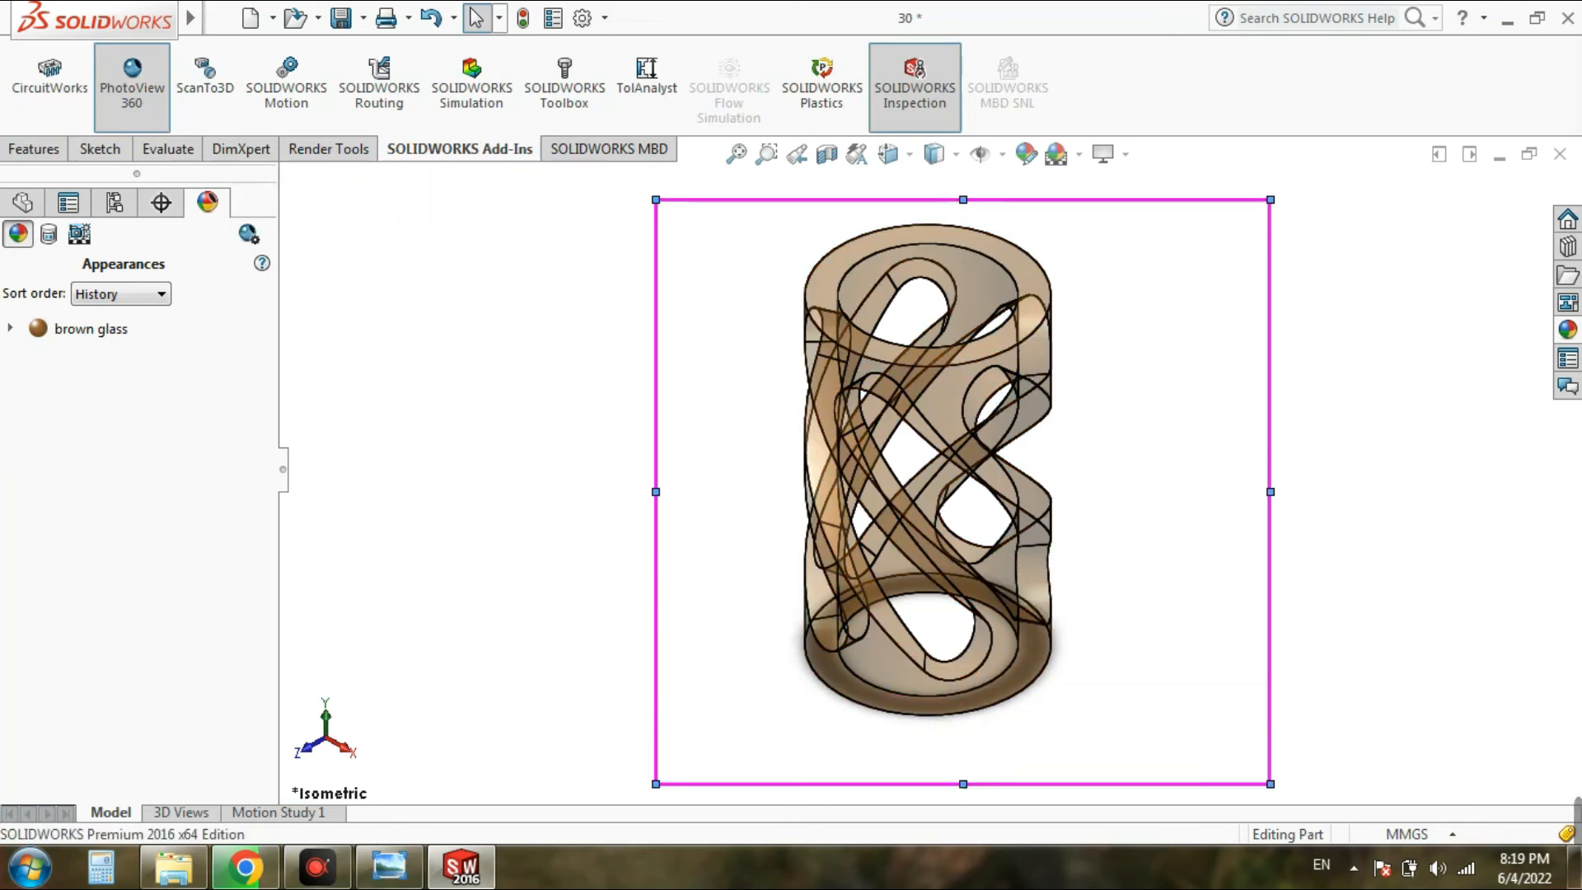
{"action": "left_click_drag", "start_coordinate": [656, 492], "coordinate": [573, 492]}
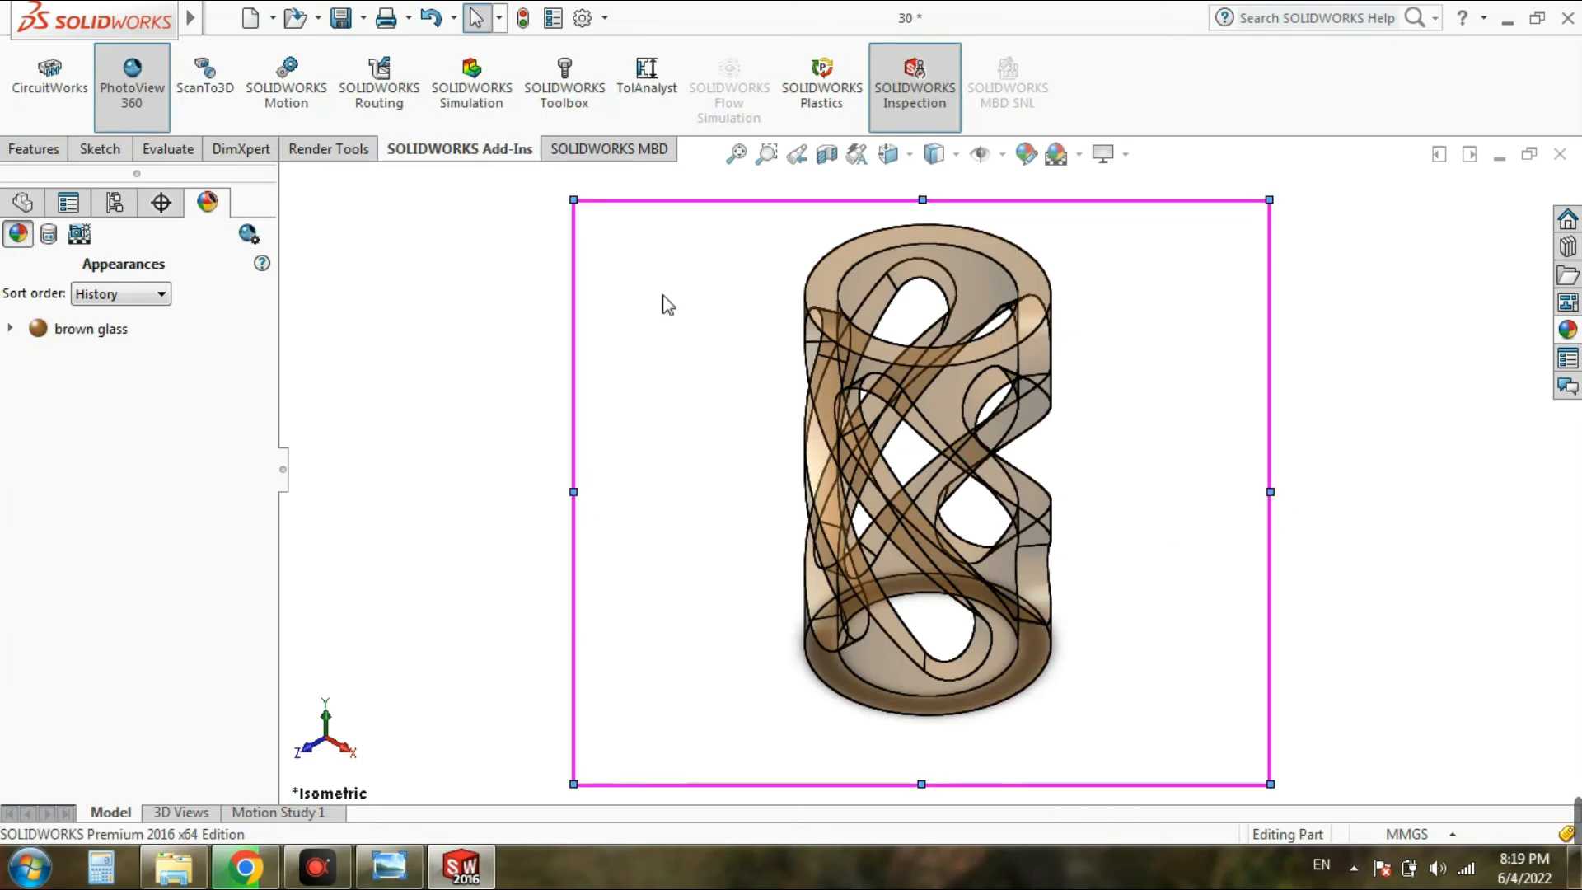
{"action": "left_click", "coordinate": [134, 81]}
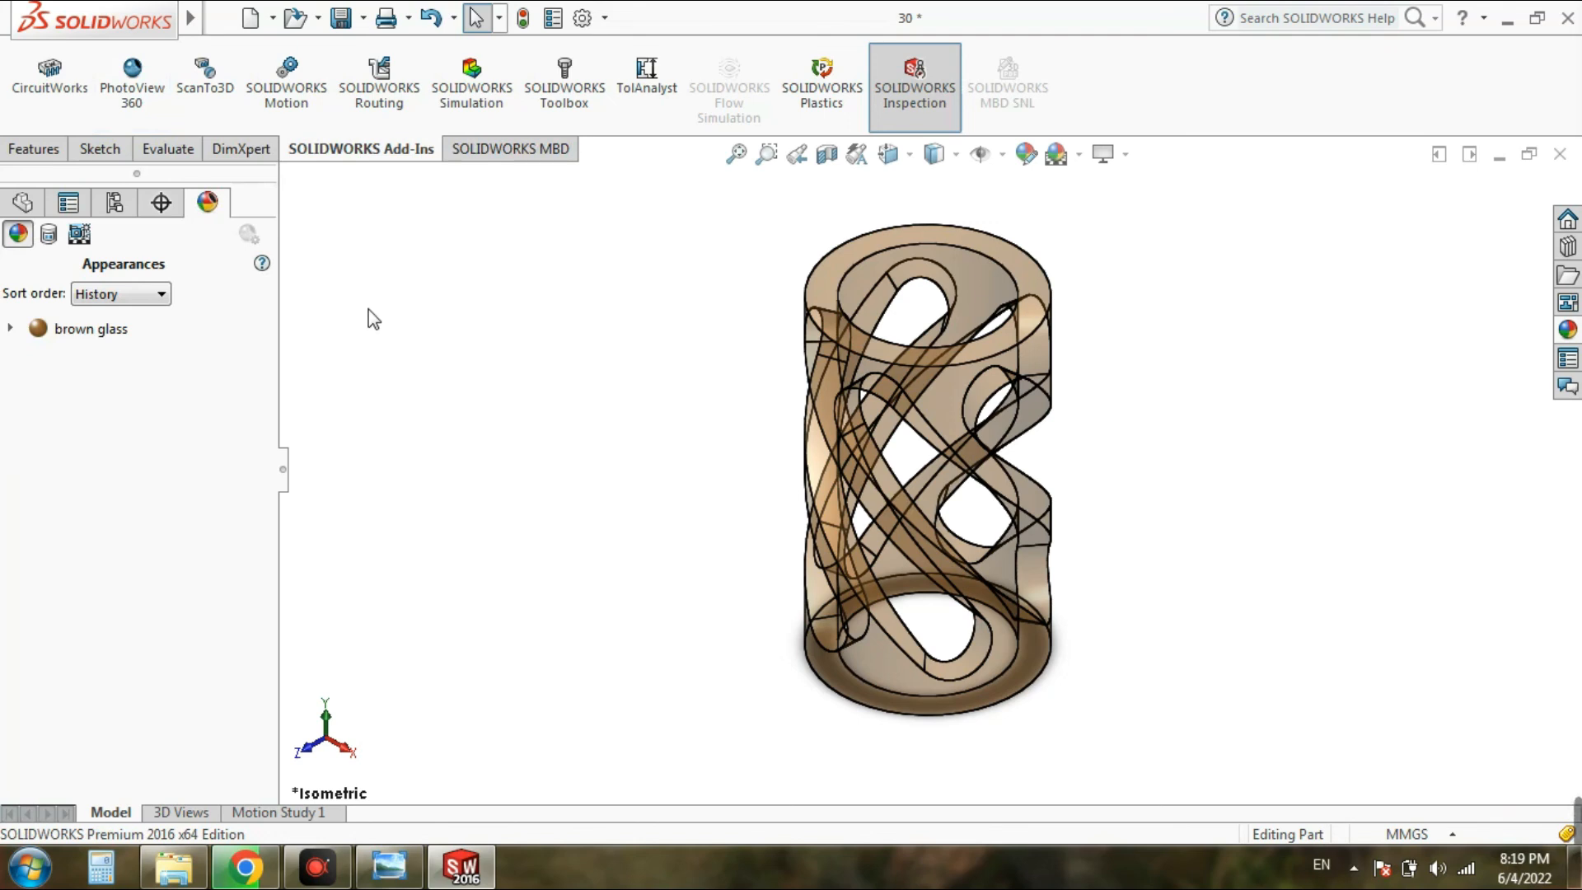
Step: Enable the PhotoView 360 add-in, then move and enlarge the render region so it frames the whole tube with margins on all sides
{"action": "left_click", "coordinate": [127, 76]}
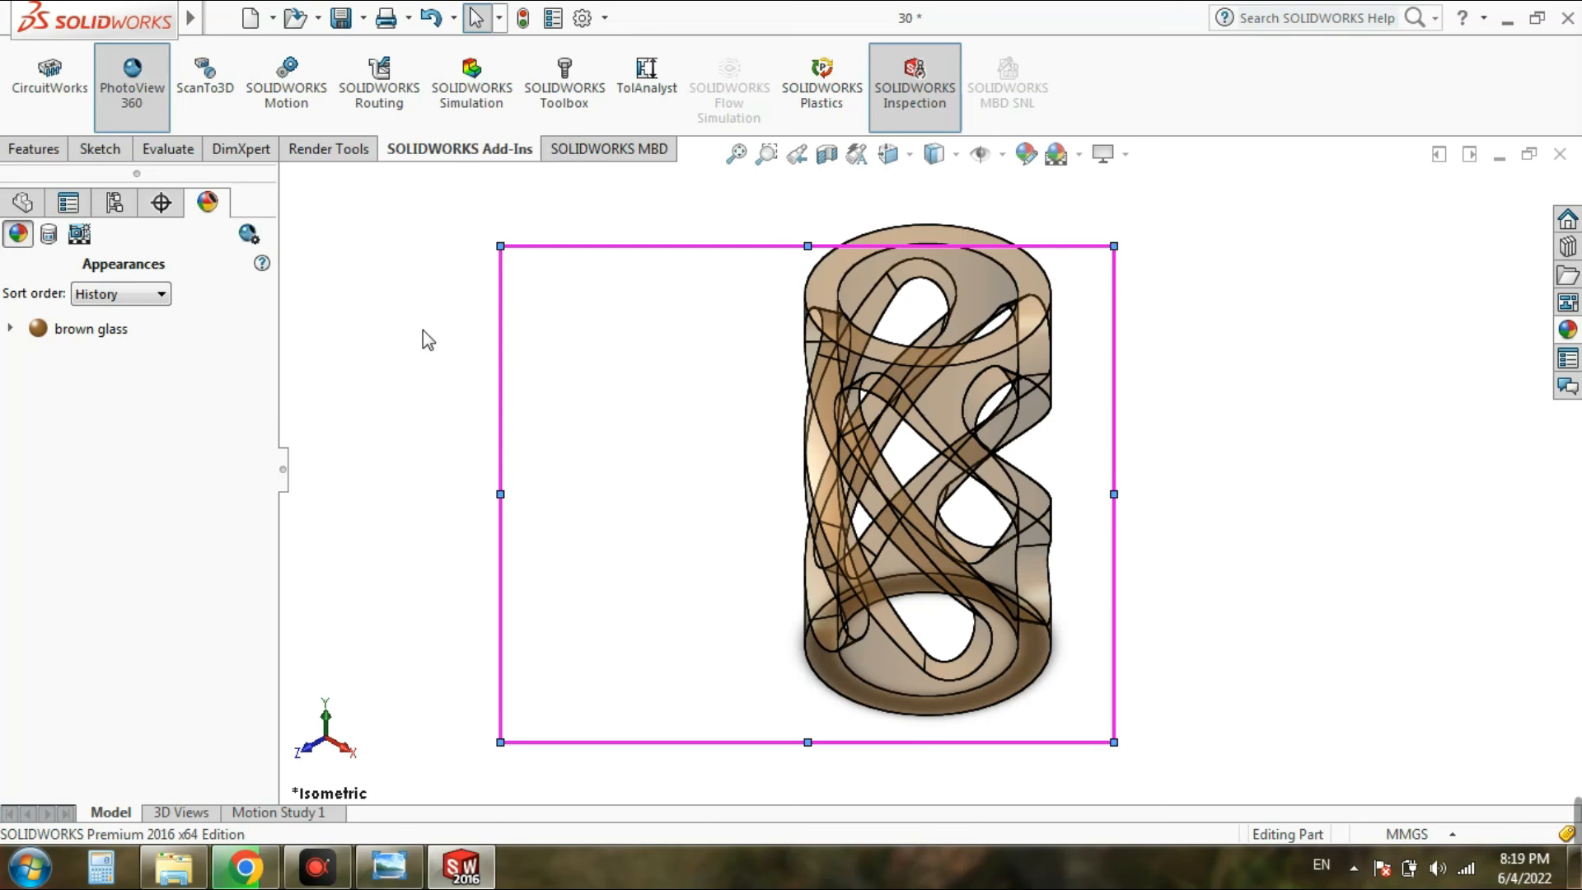
{"action": "left_click_drag", "start_coordinate": [749, 264], "coordinate": [858, 223]}
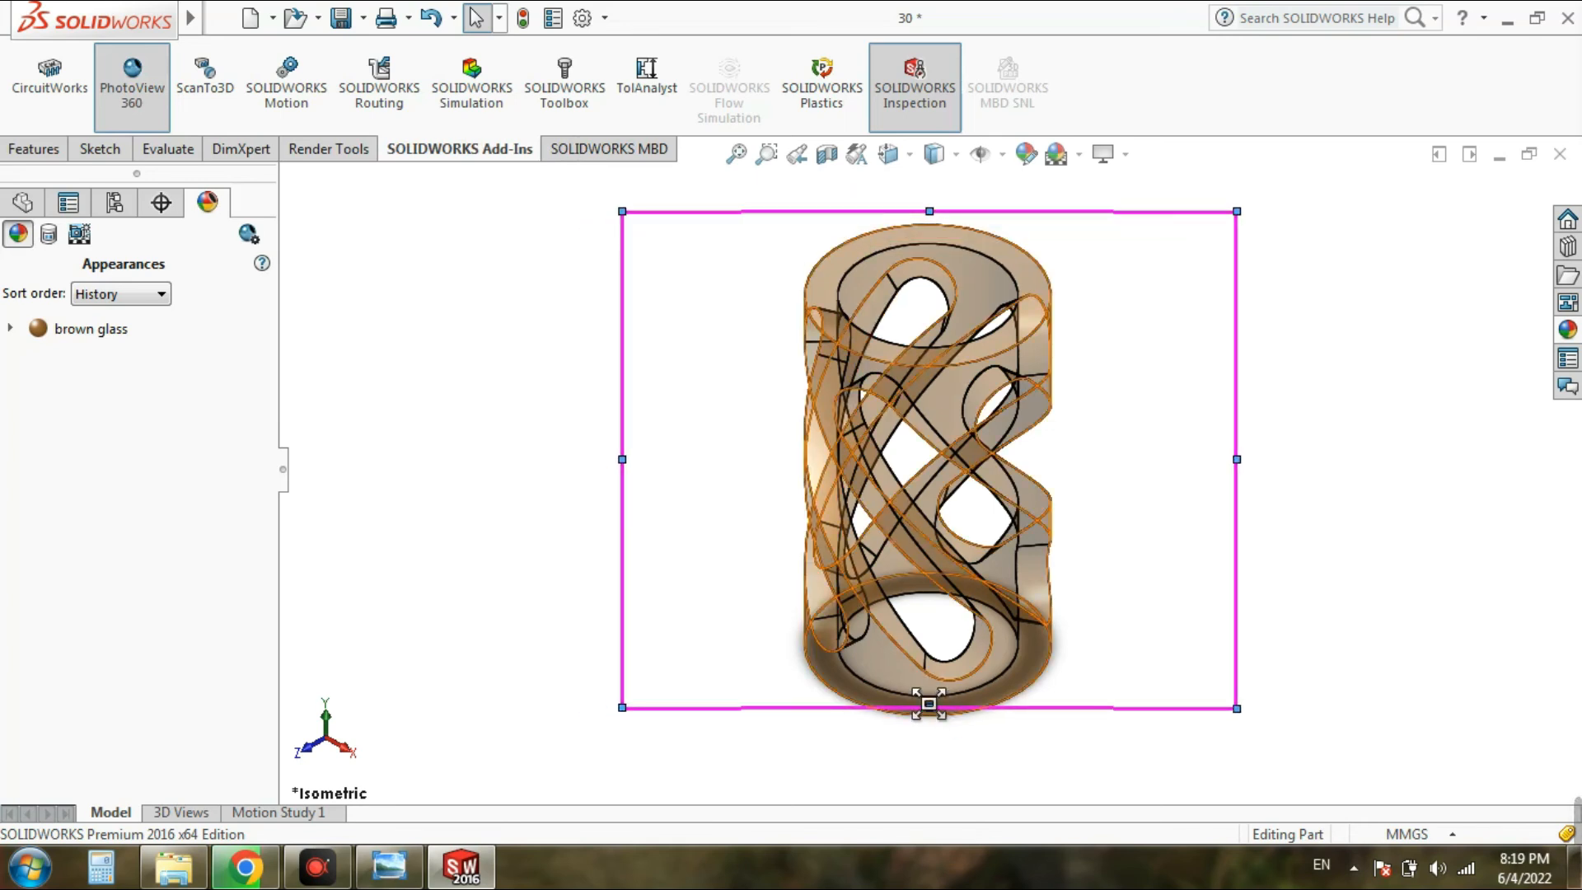
{"action": "left_click_drag", "start_coordinate": [929, 707], "coordinate": [929, 769]}
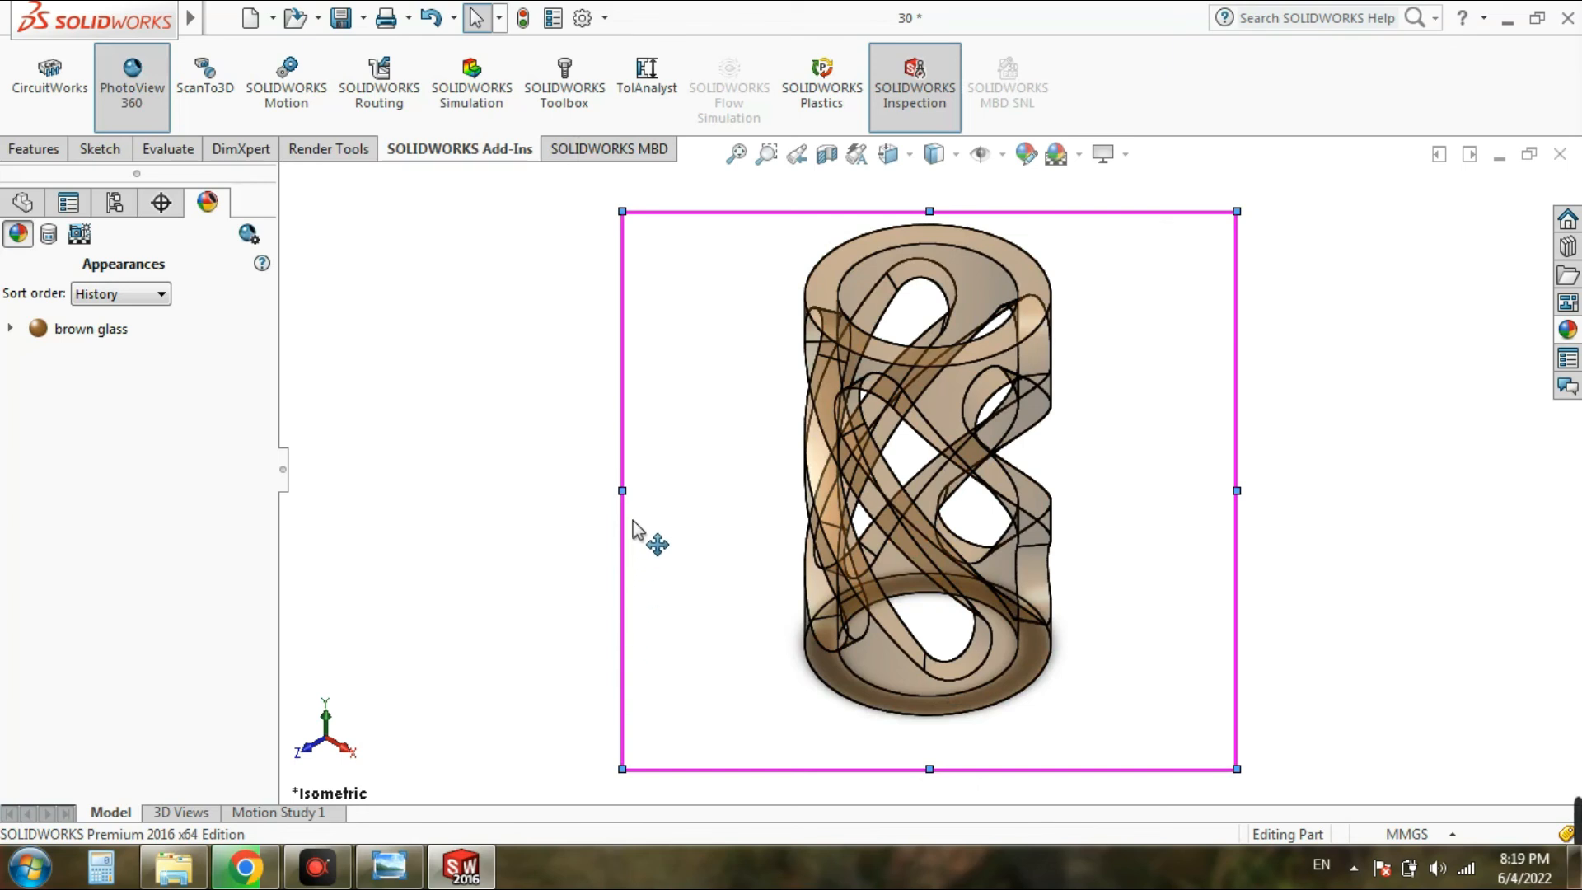
{"action": "left_click_drag", "start_coordinate": [620, 490], "coordinate": [534, 491]}
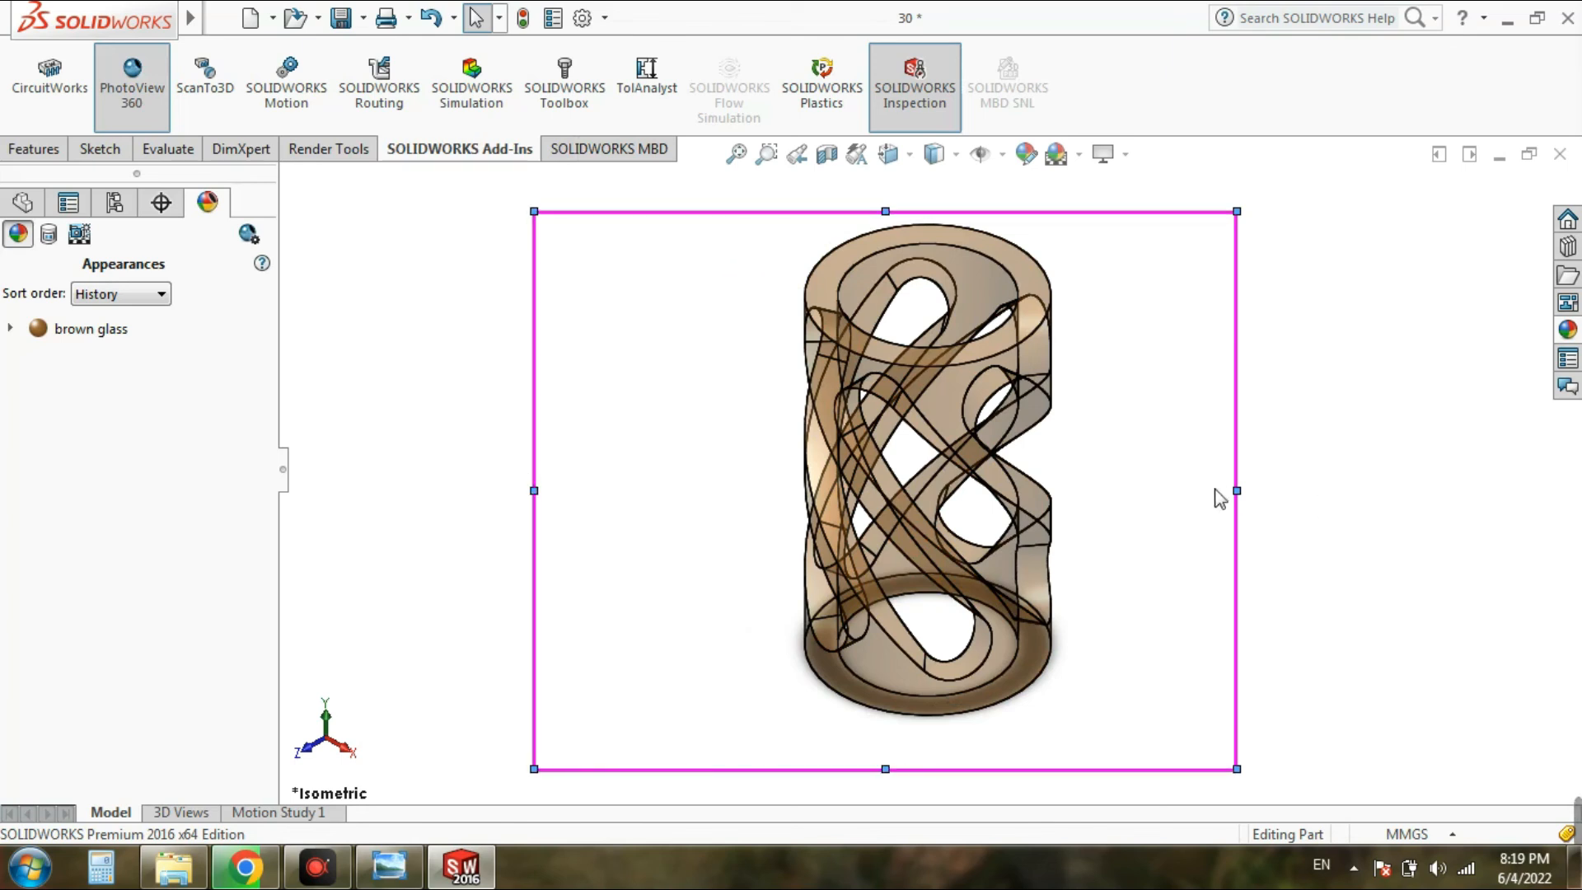
{"action": "left_click_drag", "start_coordinate": [1237, 490], "coordinate": [1320, 490]}
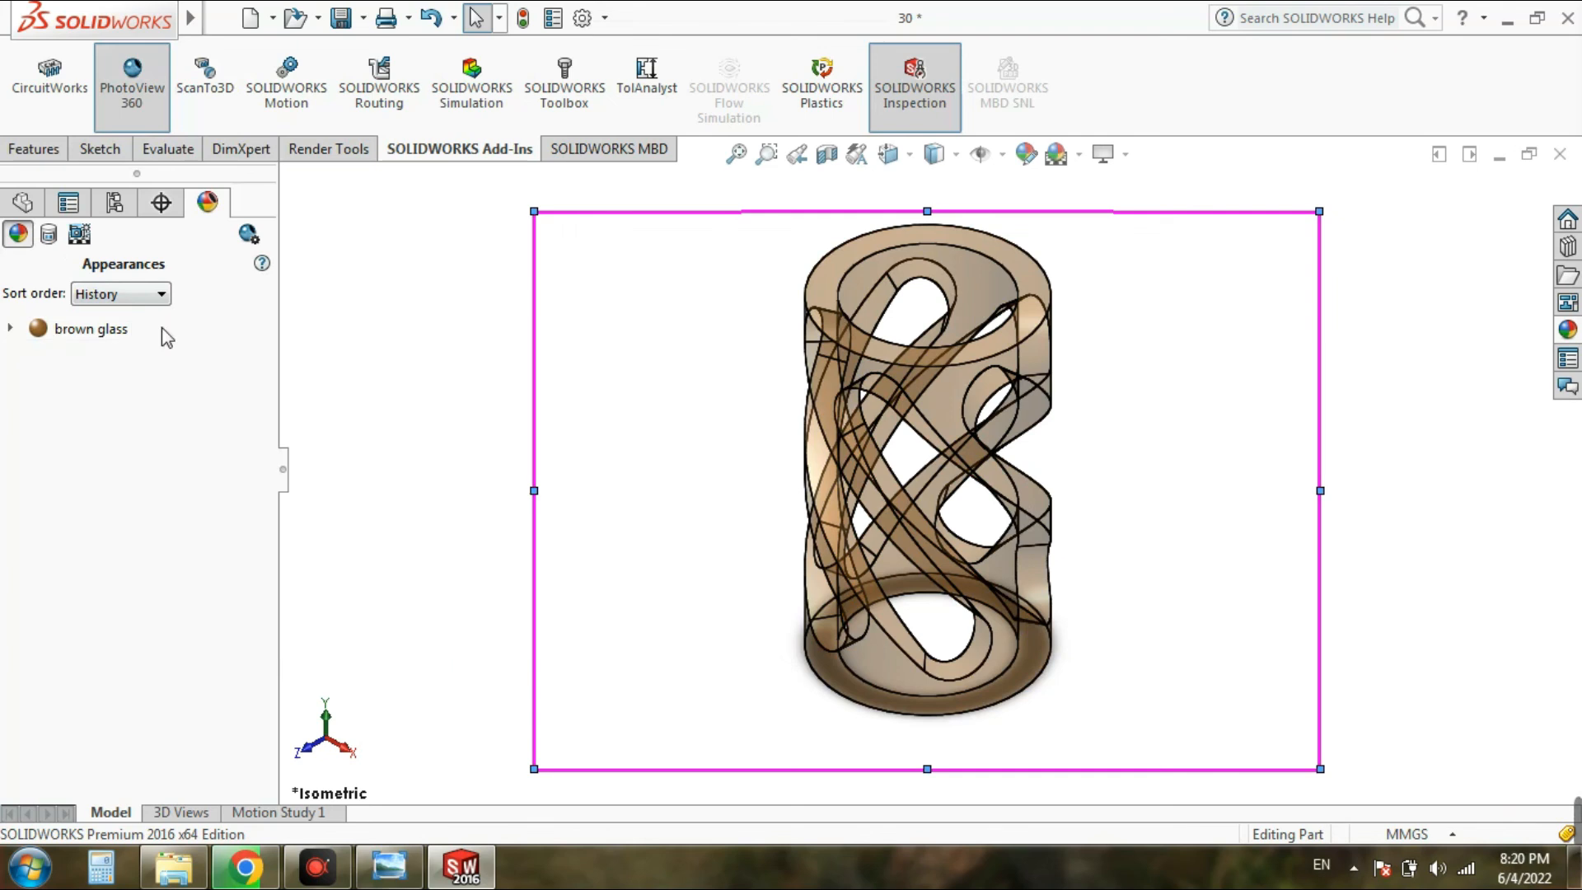
Step: Show the part's feature tree and start the PhotoView 360 final render of the framed tube
{"action": "left_click", "coordinate": [20, 204]}
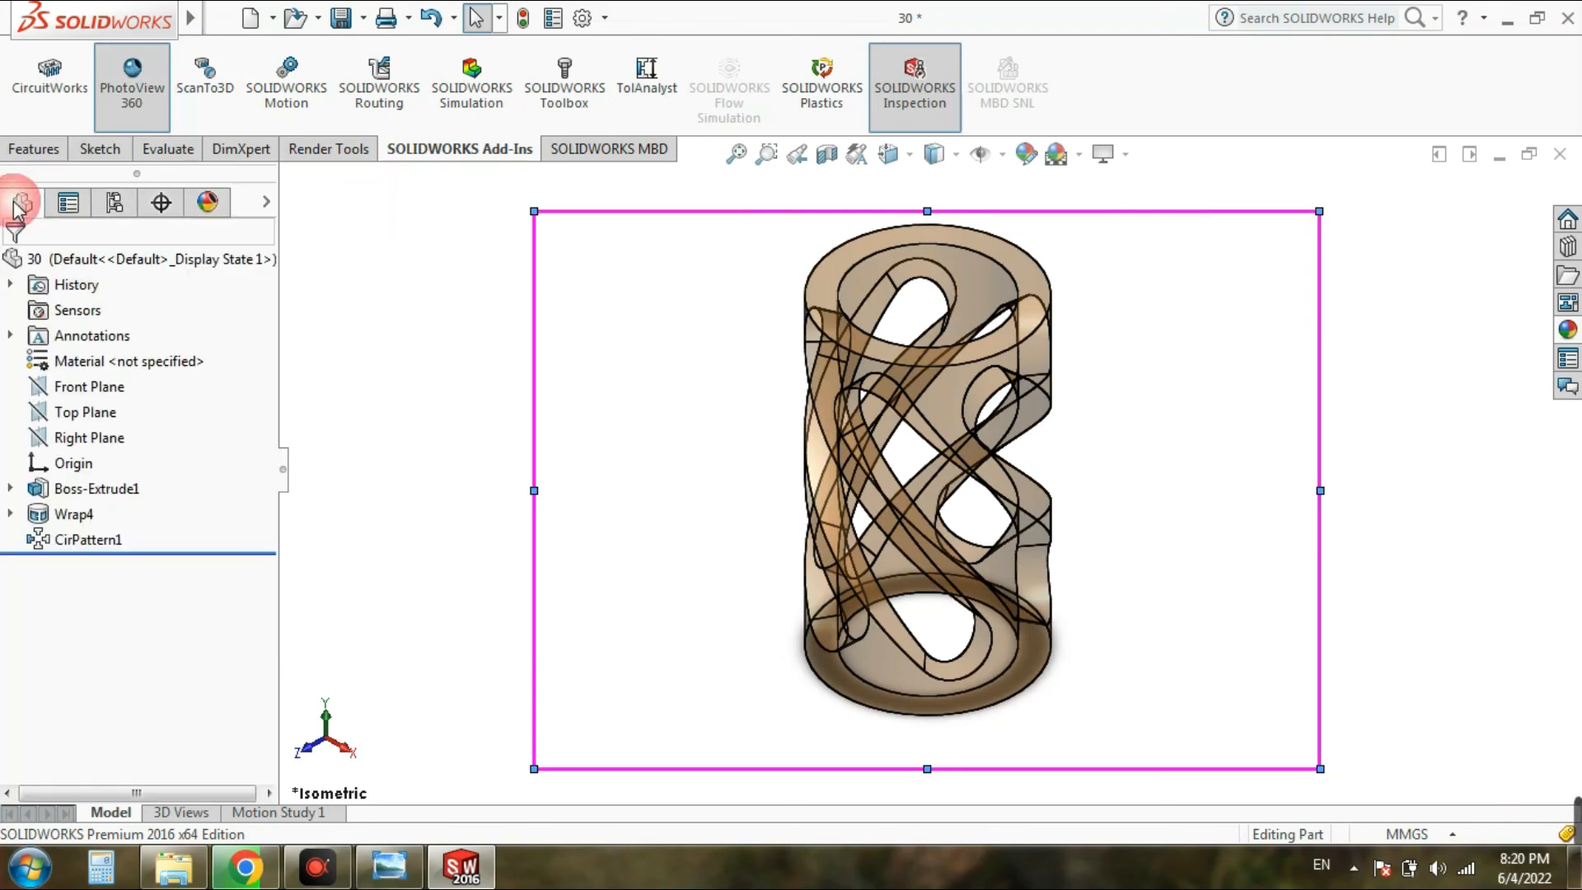
{"action": "left_click", "coordinate": [309, 150]}
{"action": "left_click", "coordinate": [510, 92]}
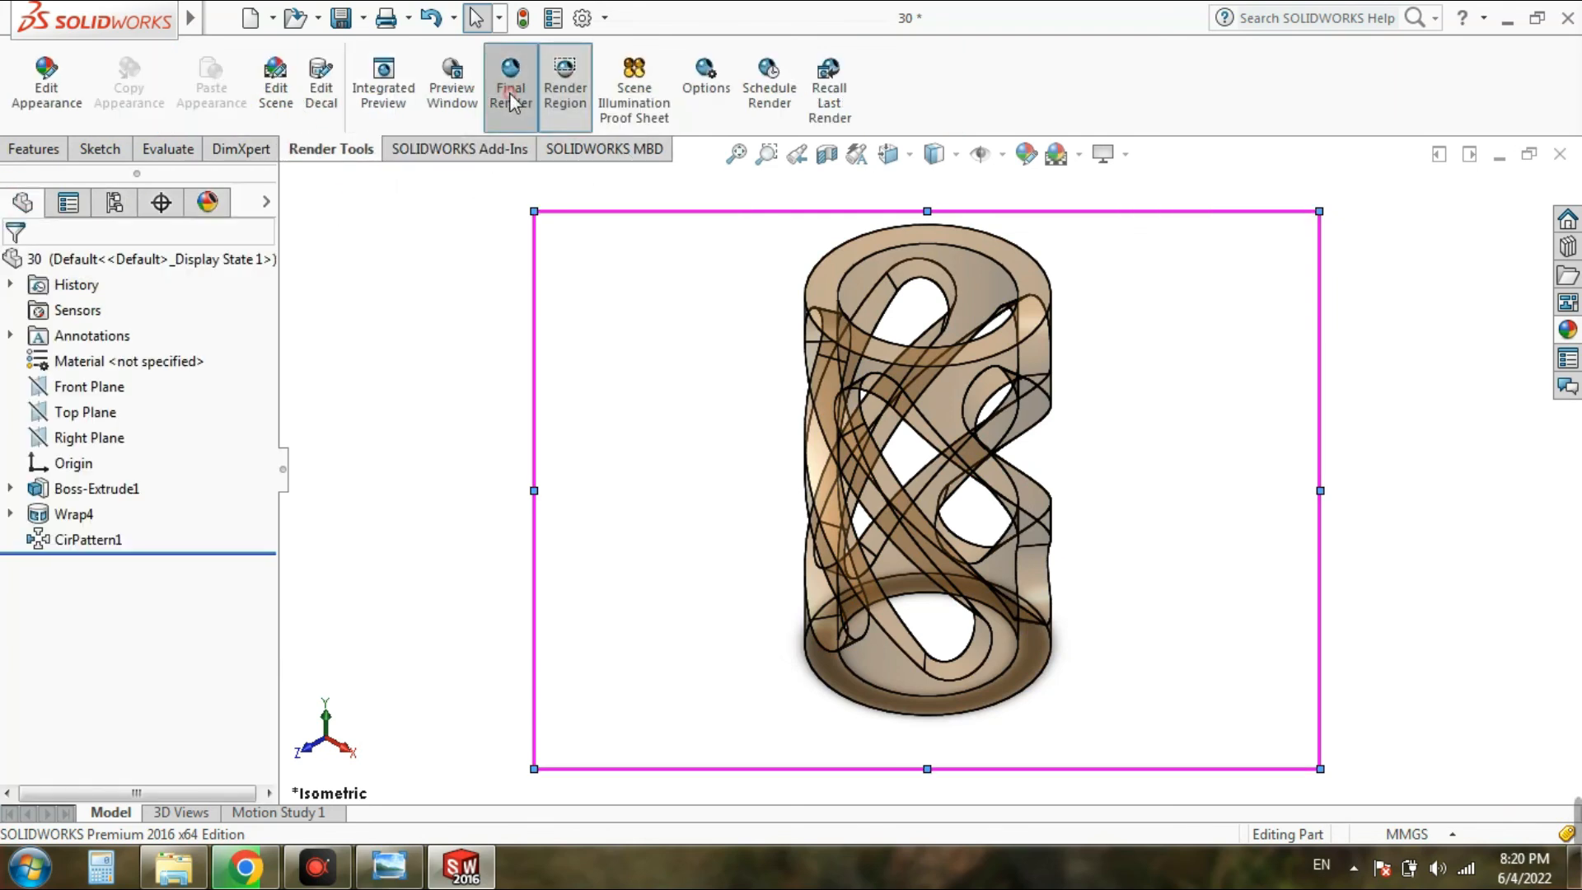